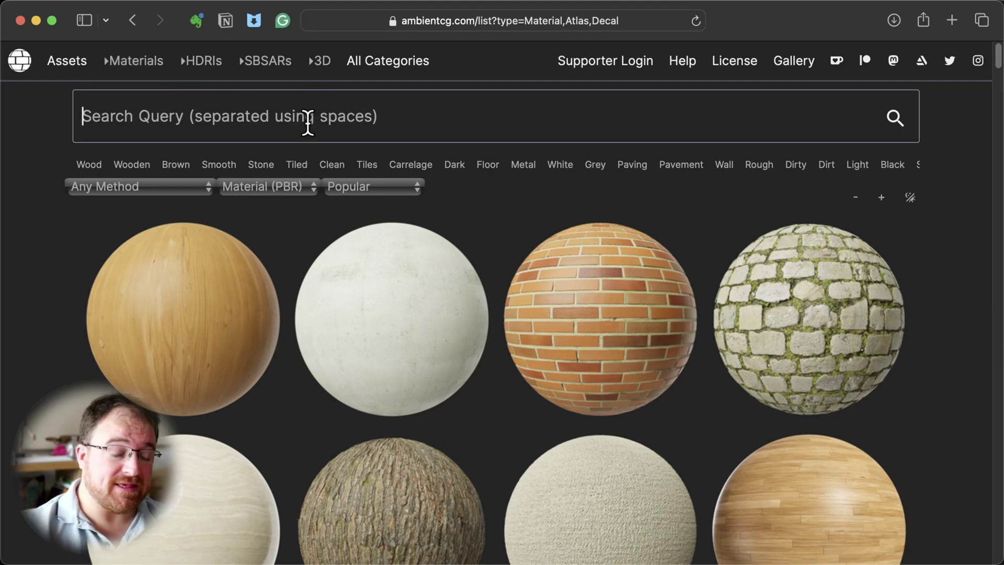
# Search the material library for "road" and open the Road 007 material with the dashed white centre line
pyautogui.click(308, 124)
pyautogui.write('road')
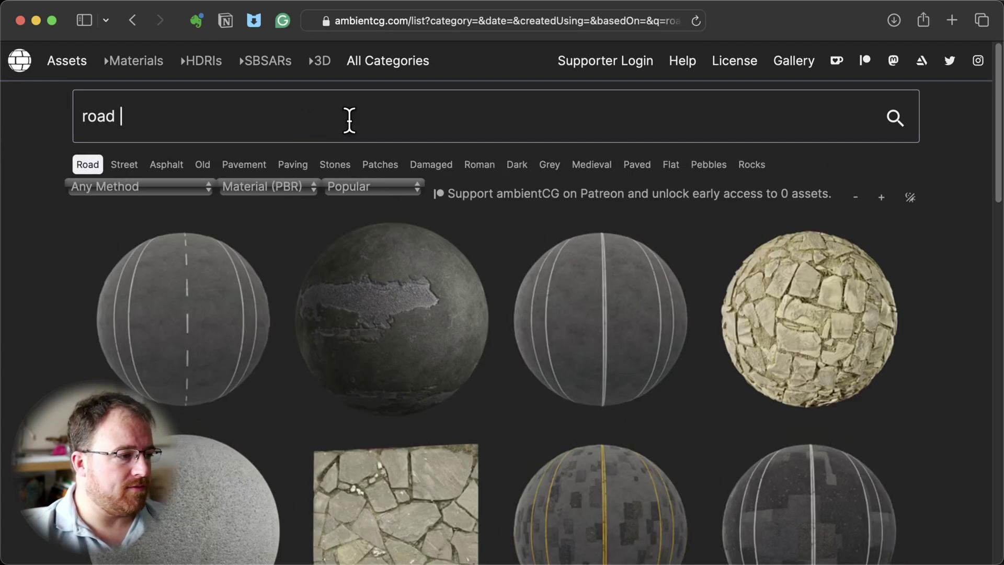
pyautogui.click(200, 313)
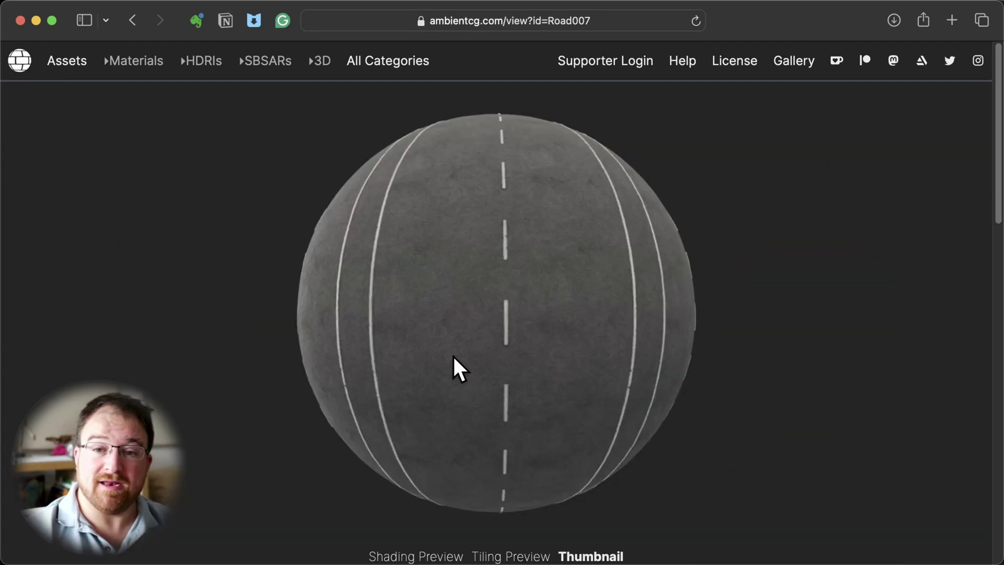
# Download the 1K-PNG zip of the Road 007 material
pyautogui.scroll(-7, 475, 350)
pyautogui.scroll(5, 486, 314)
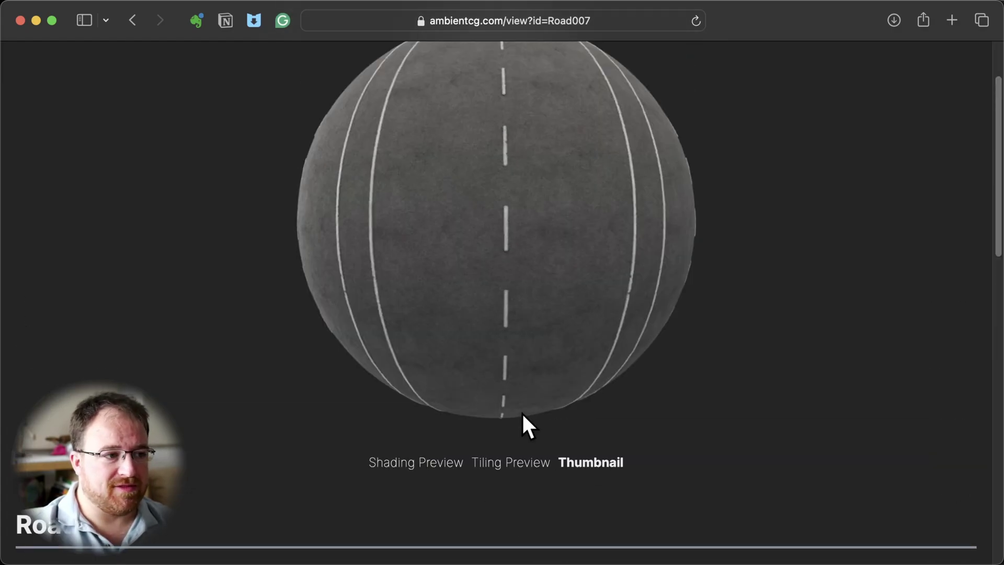
pyautogui.scroll(-5, 557, 363)
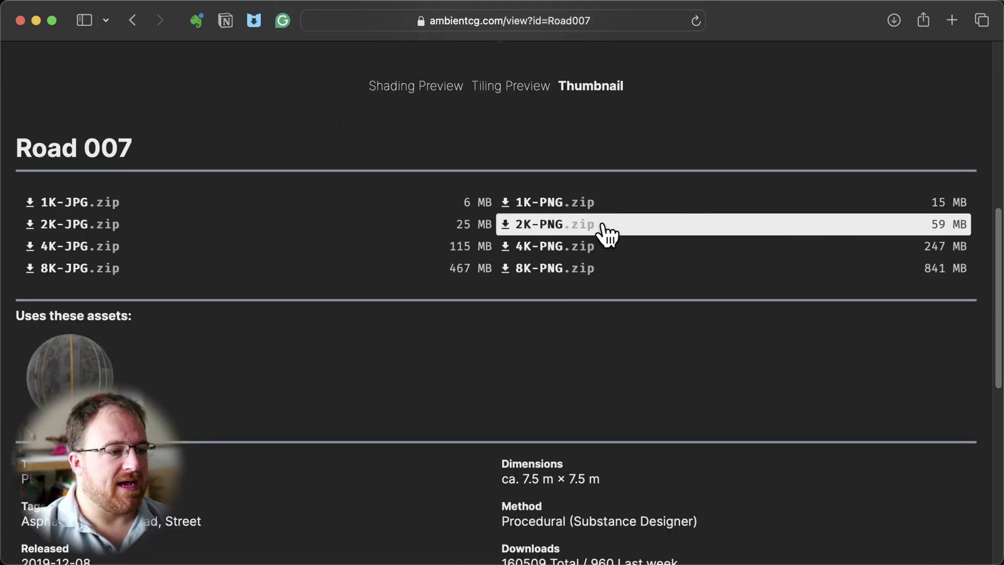
pyautogui.click(557, 210)
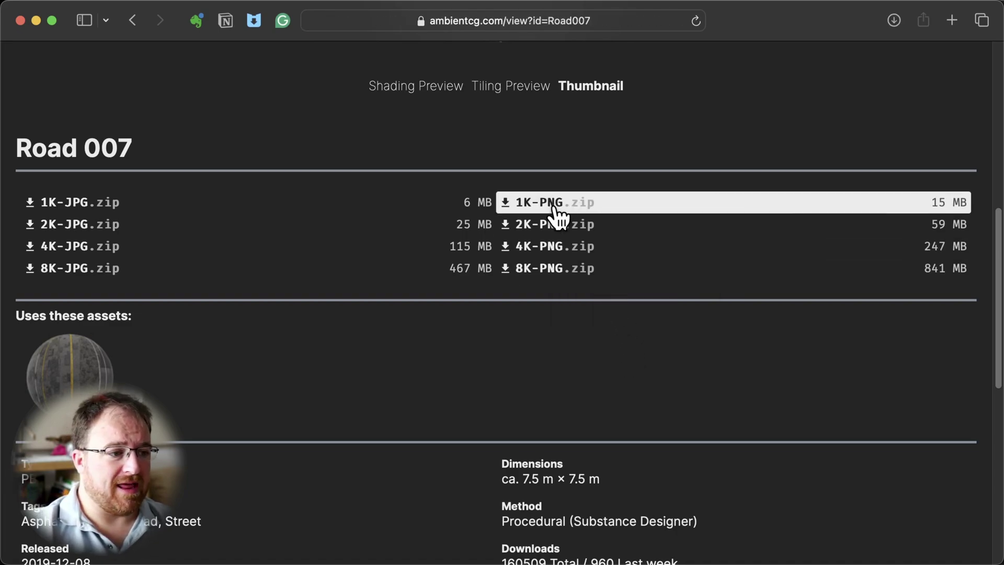
pyautogui.moveTo(559, 215)
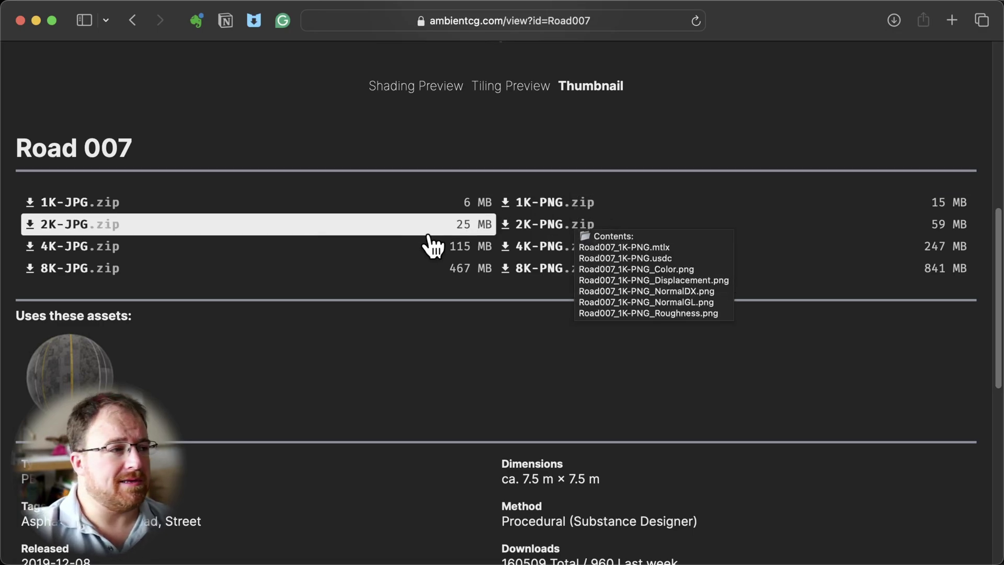
# Return to the materials list and search it for "painted metal"
pyautogui.scroll(10, 421, 257)
pyautogui.click(153, 64)
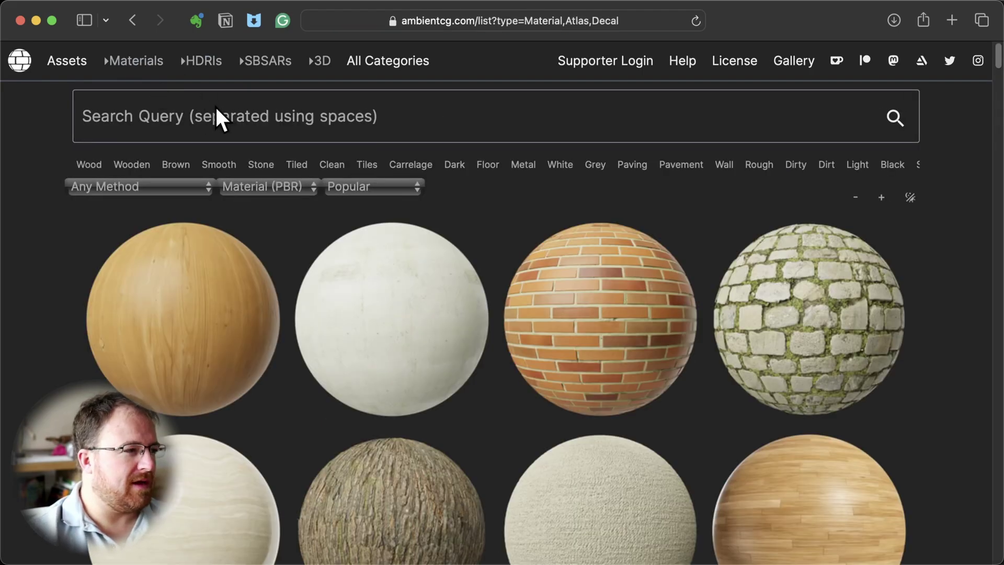
pyautogui.click(227, 116)
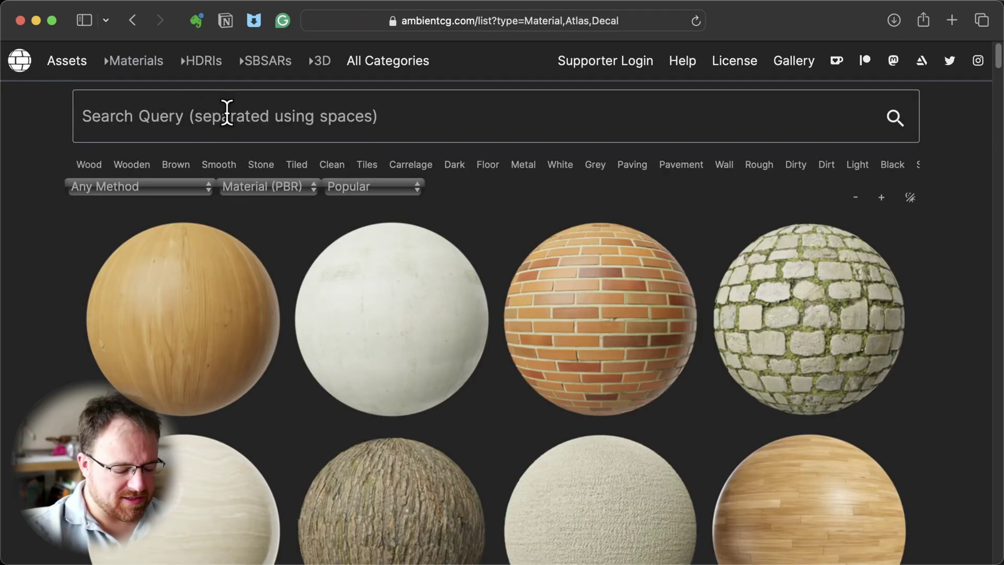
pyautogui.write('painted metal')
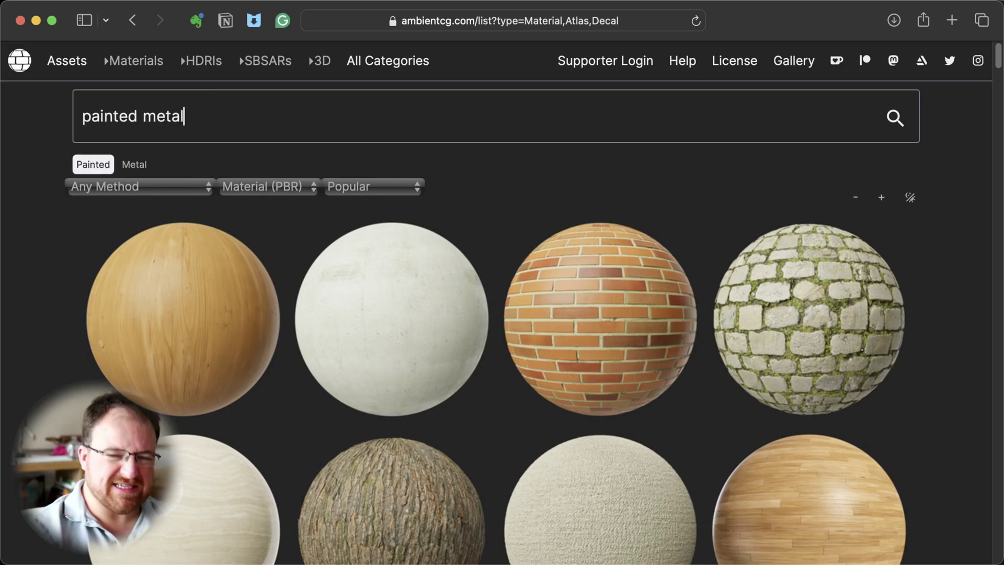
pyautogui.press('Return')
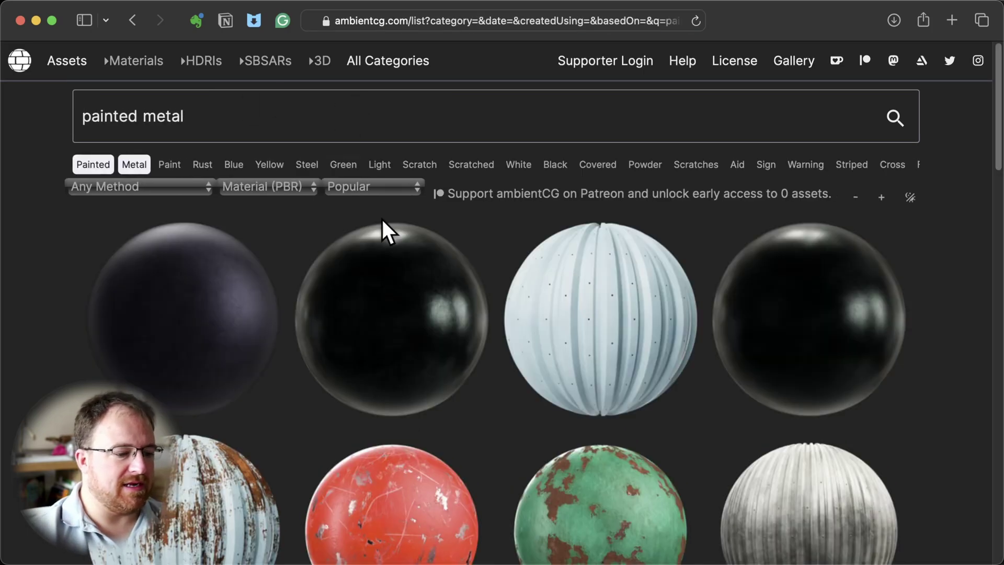
# Browse the painted metal results, open the green rusty Painted Metal 006 material and download its texture archive
pyautogui.scroll(-5, 506, 291)
pyautogui.scroll(-8, 634, 286)
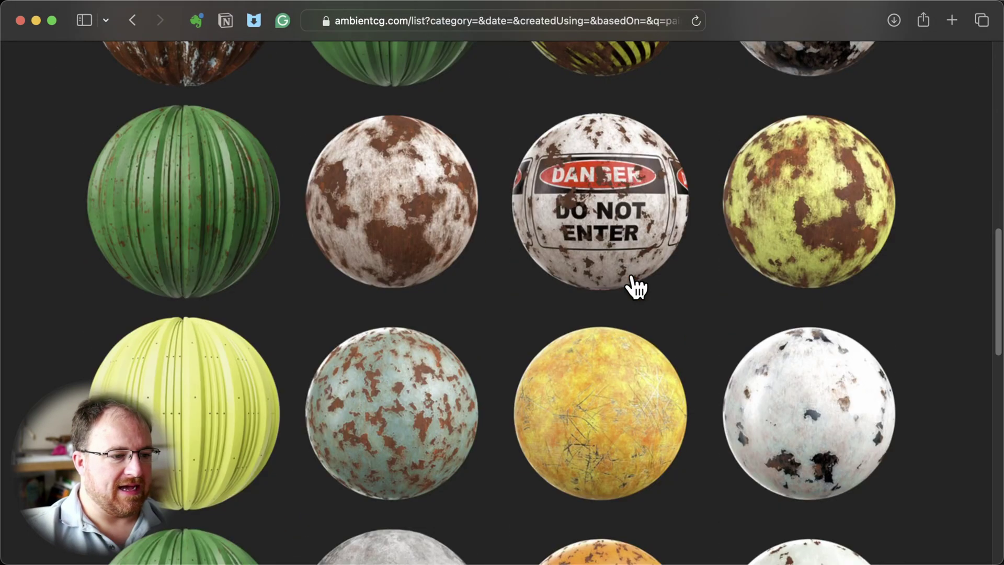
pyautogui.scroll(10, 649, 291)
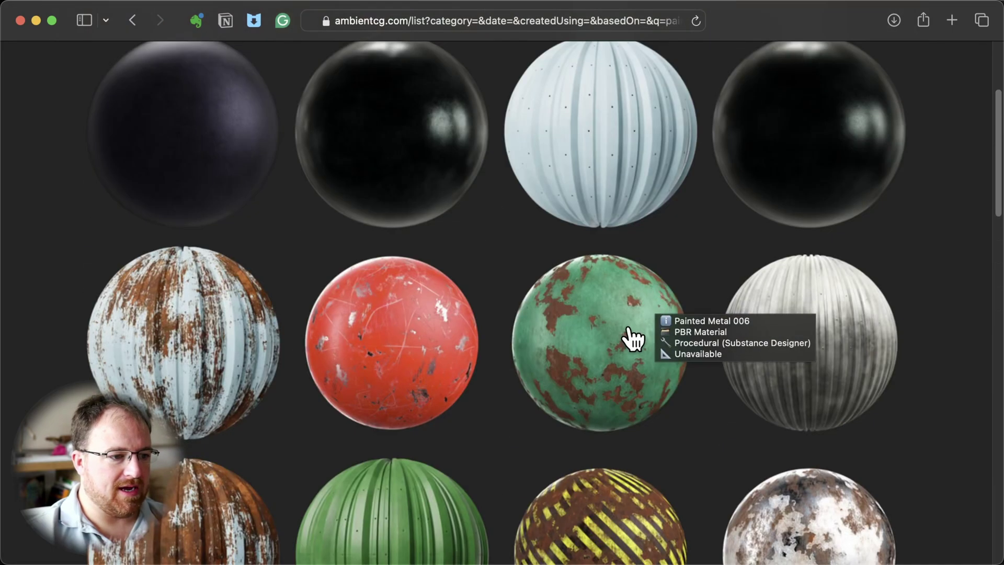
pyautogui.click(609, 367)
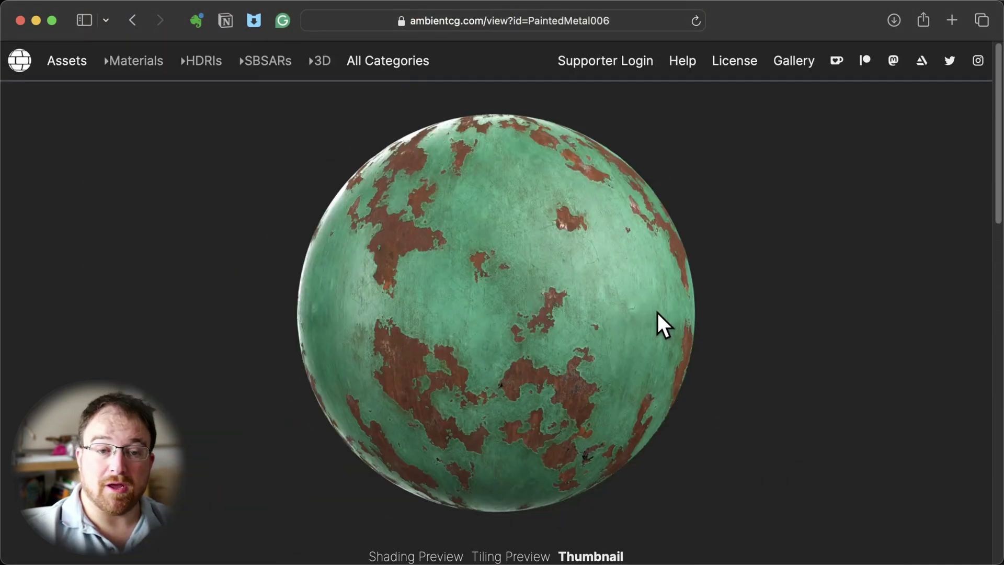
pyautogui.scroll(-5, 657, 324)
pyautogui.click(571, 299)
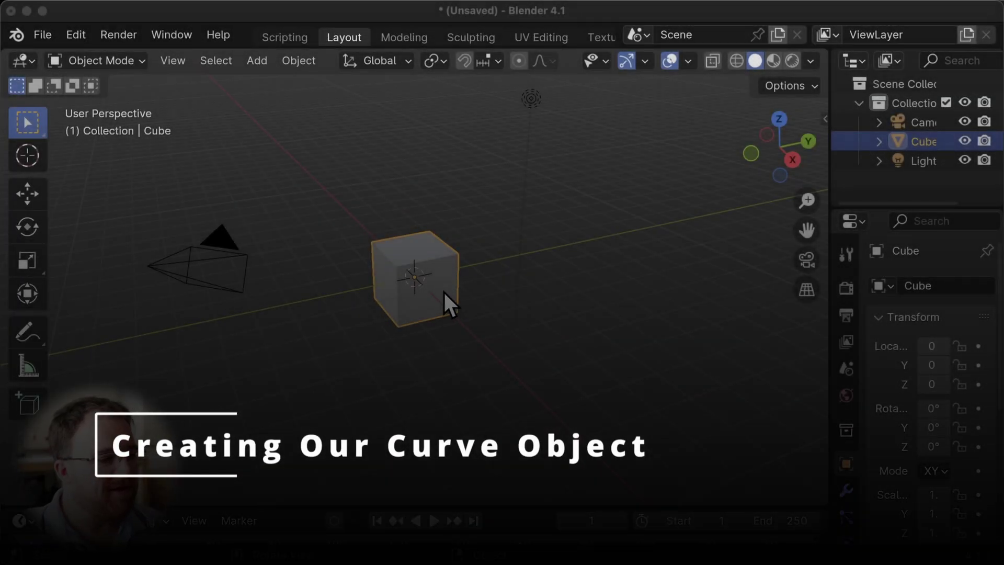
# Switch to Blender, delete the default cube and add a Bézier circle curve at the origin
pyautogui.press('x')
pyautogui.click(443, 291)
pyautogui.hotkey('shift', 'a')
pyautogui.moveTo(433, 211)
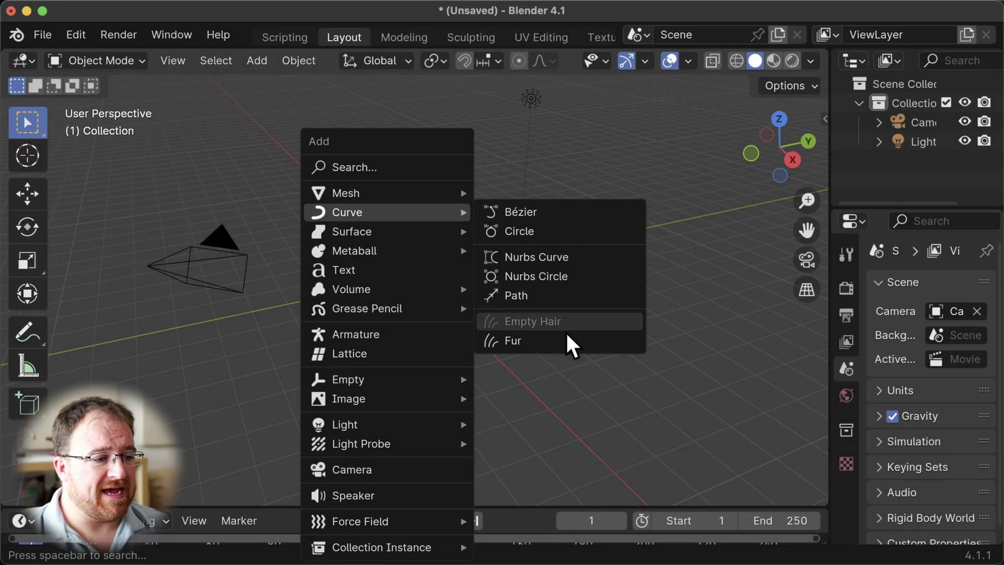
pyautogui.click(565, 235)
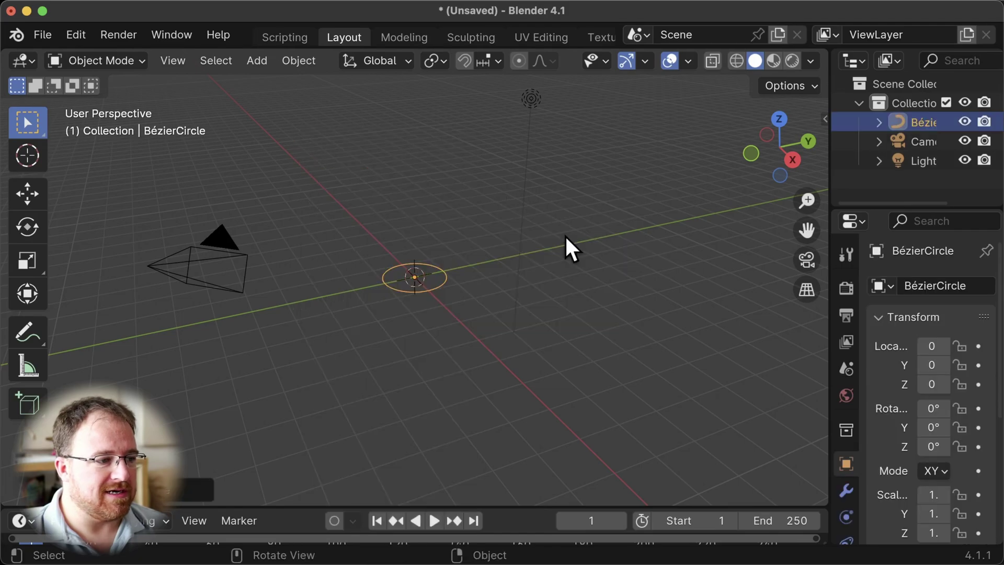
# Show the Bézier circle's curve data properties in a widened editor and expand the Geometry settings
pyautogui.press('s')
pyautogui.click(426, 270)
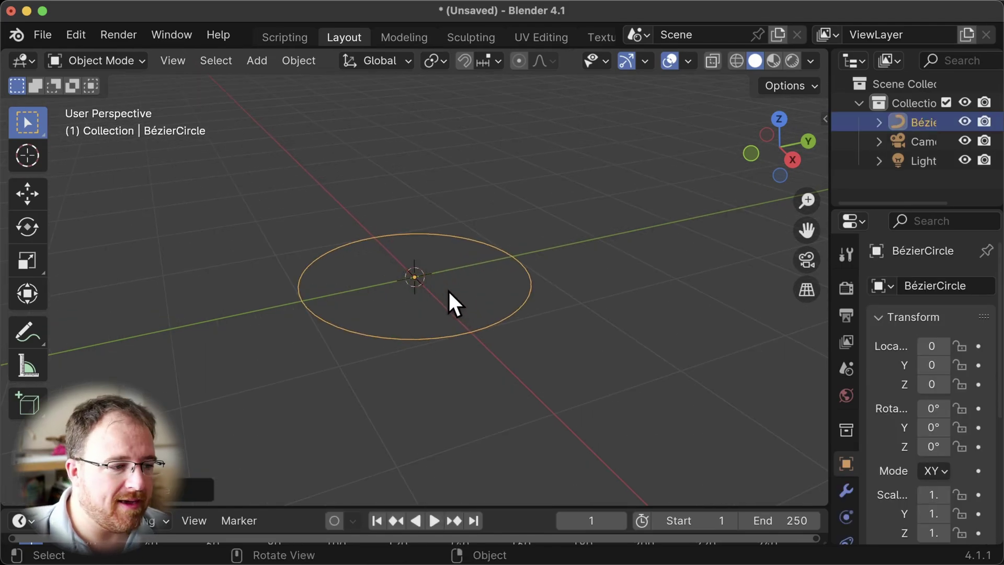
pyautogui.moveTo(396, 303); pyautogui.dragTo(700, 241, button='middle')
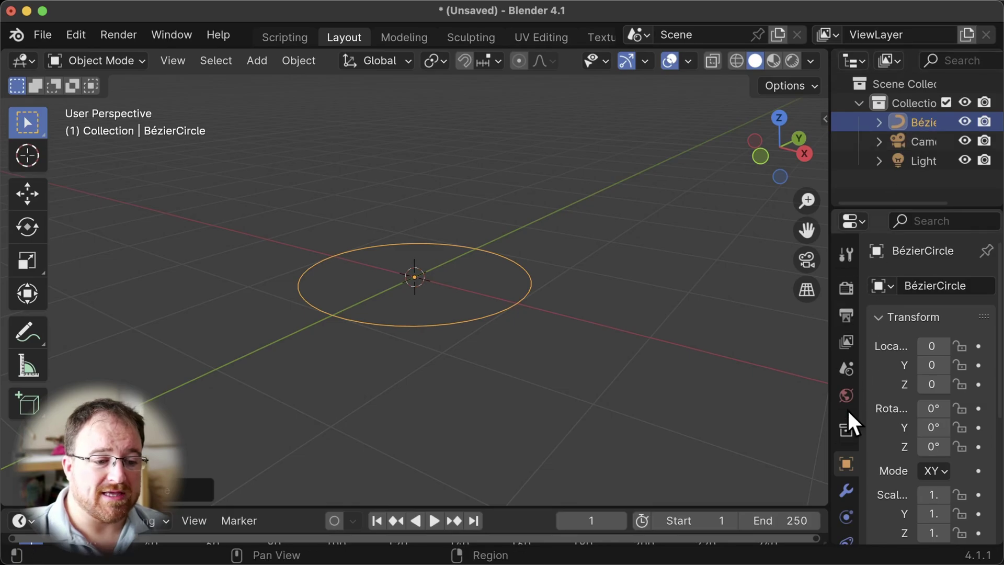
pyautogui.scroll(-5, 847, 409)
pyautogui.click(847, 458)
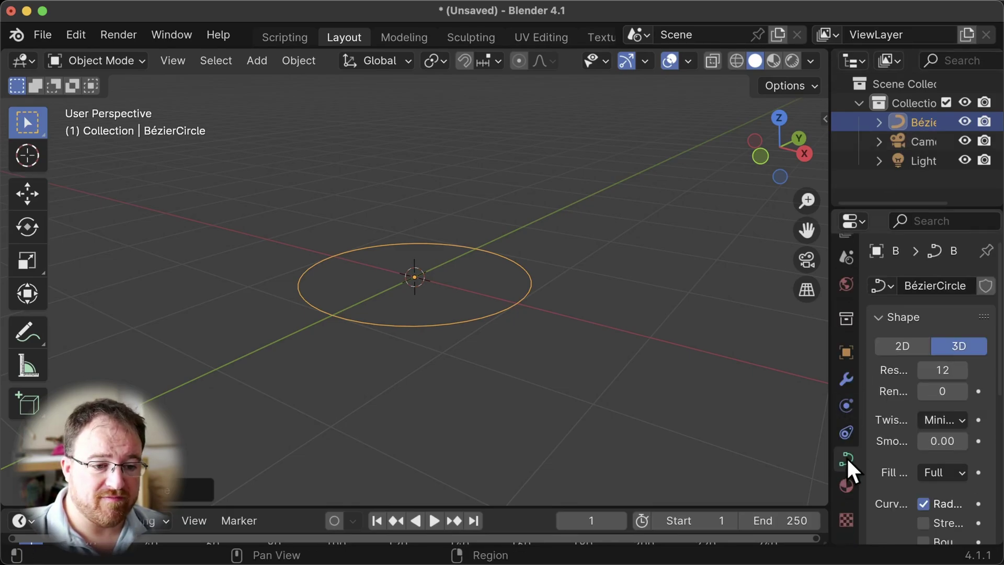
pyautogui.scroll(-5, 890, 400)
pyautogui.moveTo(835, 362); pyautogui.dragTo(706, 365)
pyautogui.click(762, 482)
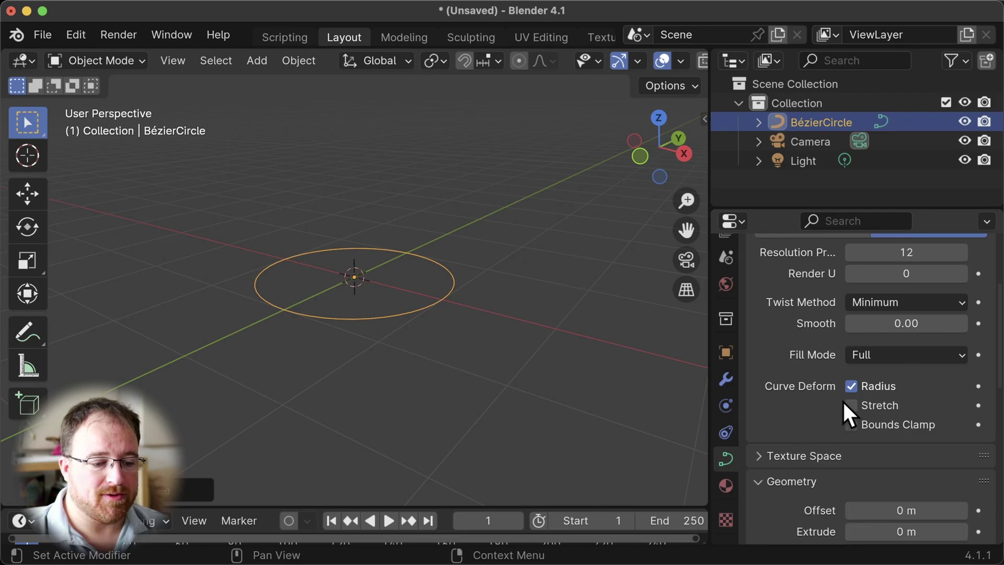
pyautogui.scroll(-5, 843, 401)
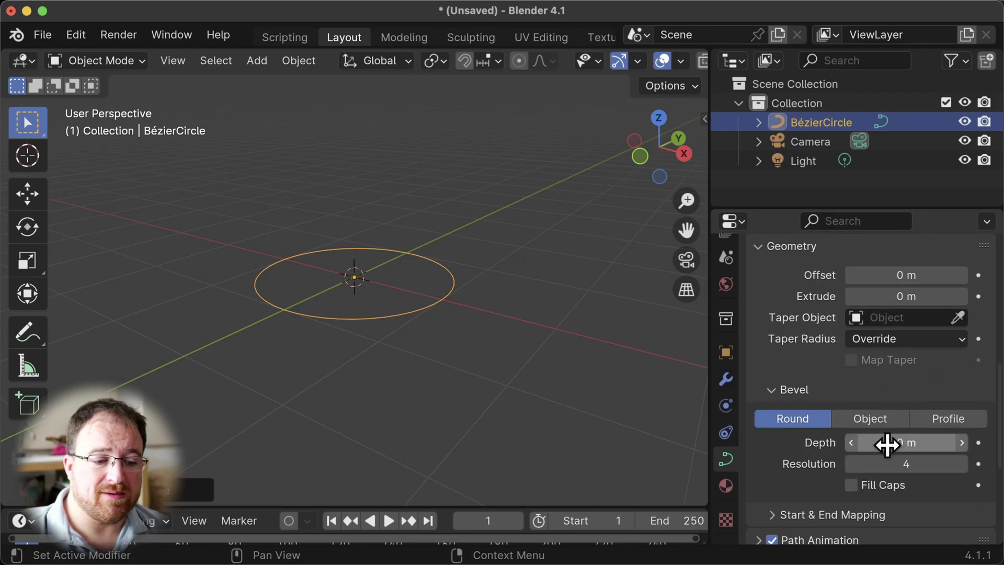
# Try a round bevel depth of 0.2 m on the Bézier circle, and reset the depth to 0 m
pyautogui.moveTo(910, 443)
pyautogui.mouseDown()
pyautogui.moveTo(936, 442)
pyautogui.moveTo(902, 443)
pyautogui.mouseUp()
pyautogui.click(901, 443)
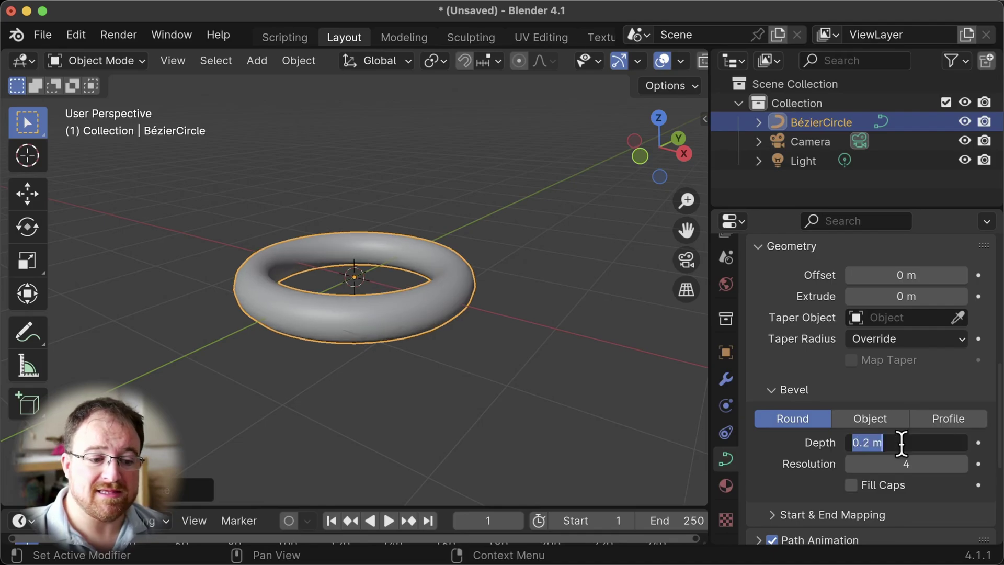
pyautogui.write('0')
pyautogui.press('Return')
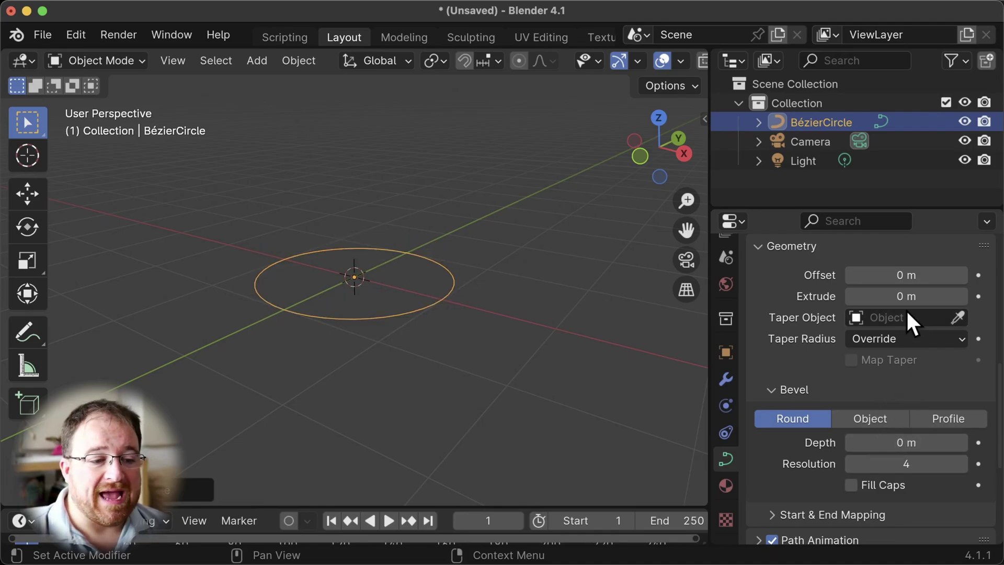
# Set the Bézier circle's geometry extrude to 0.25 m
pyautogui.click(895, 296)
pyautogui.write('.25')
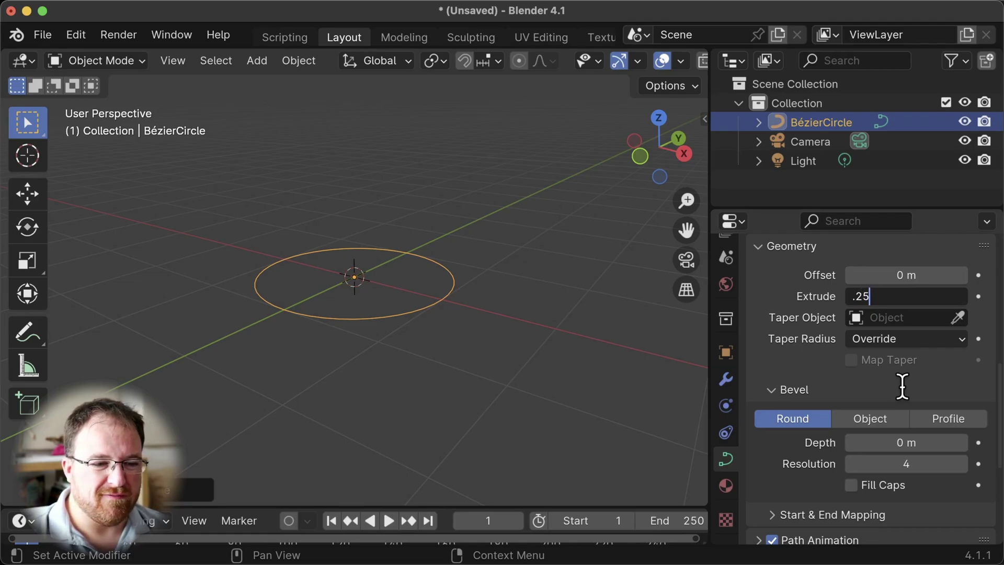
pyautogui.press('Return')
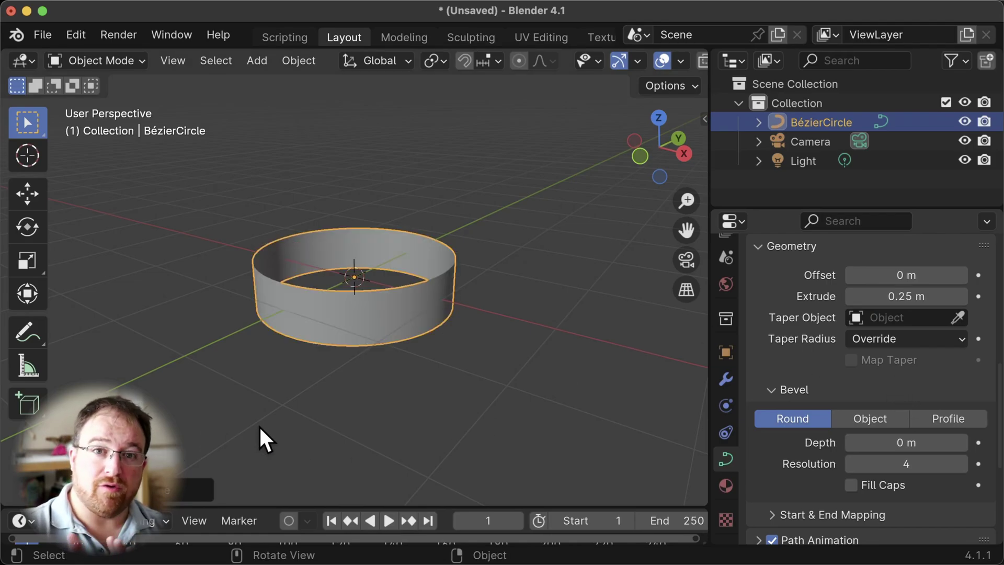
# Set the mean tilt of all the circle's control points to 90° in Edit Mode, and return to Object Mode
pyautogui.moveTo(403, 324); pyautogui.dragTo(476, 358, button='middle')
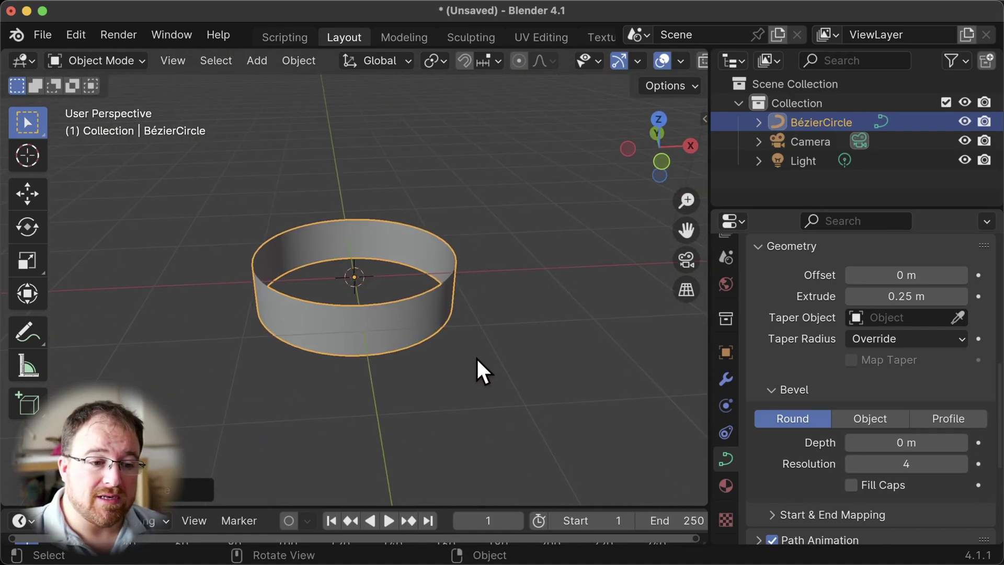
pyautogui.press('Tab')
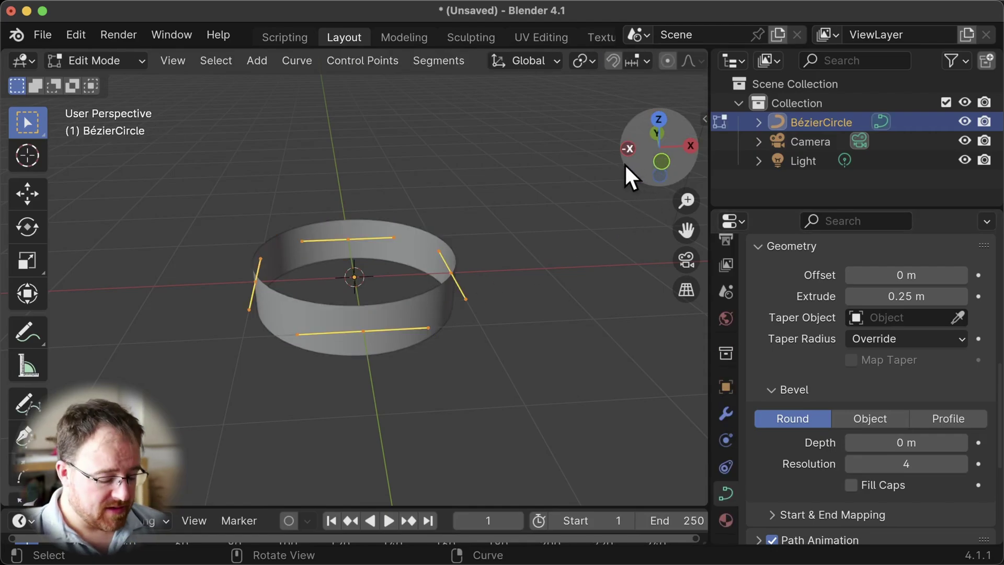
pyautogui.press('n')
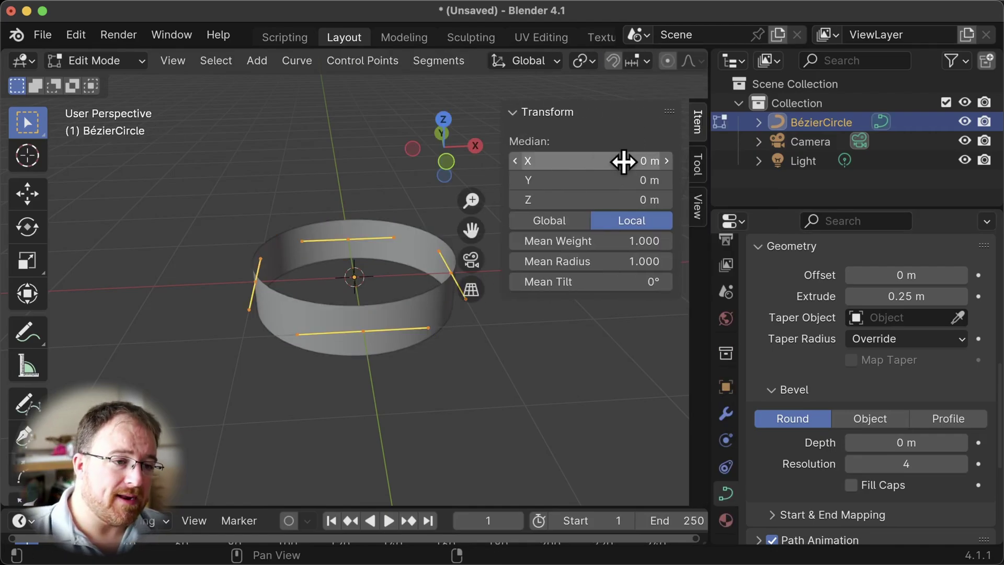
pyautogui.click(646, 281)
pyautogui.write('90')
pyautogui.press('Return')
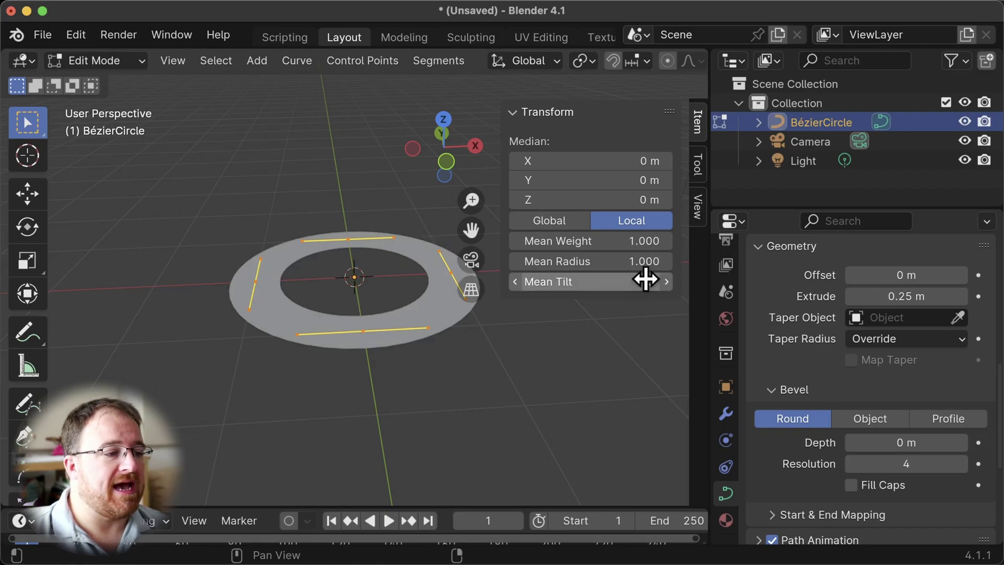
pyautogui.moveTo(460, 361); pyautogui.dragTo(414, 257, button='middle')
pyautogui.press('Tab')
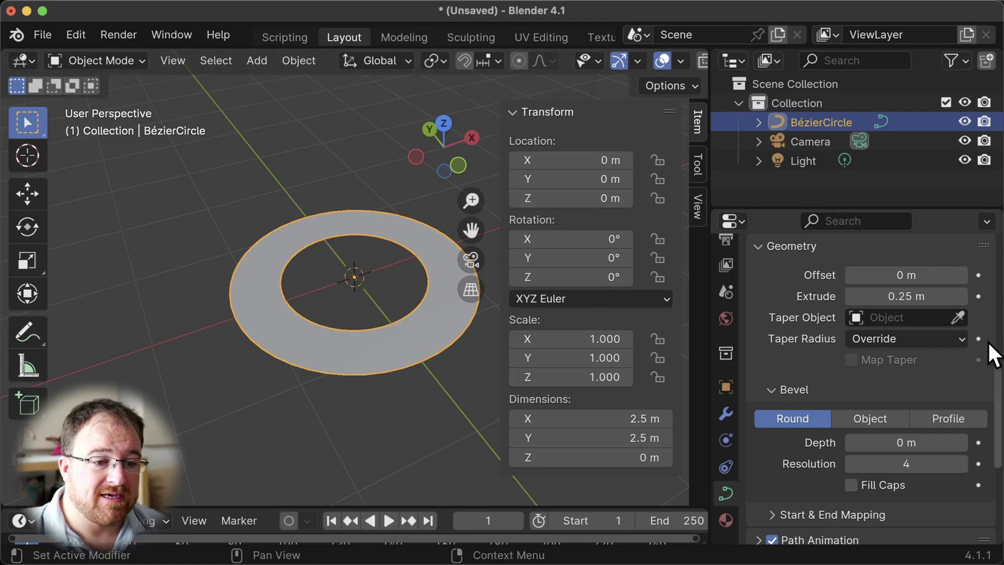
# Try narrowing the flat ring with an extrude of 0.09 m, and restore the extrude to 0.25 m
pyautogui.moveTo(906, 296); pyautogui.dragTo(881, 296)
pyautogui.click(916, 296)
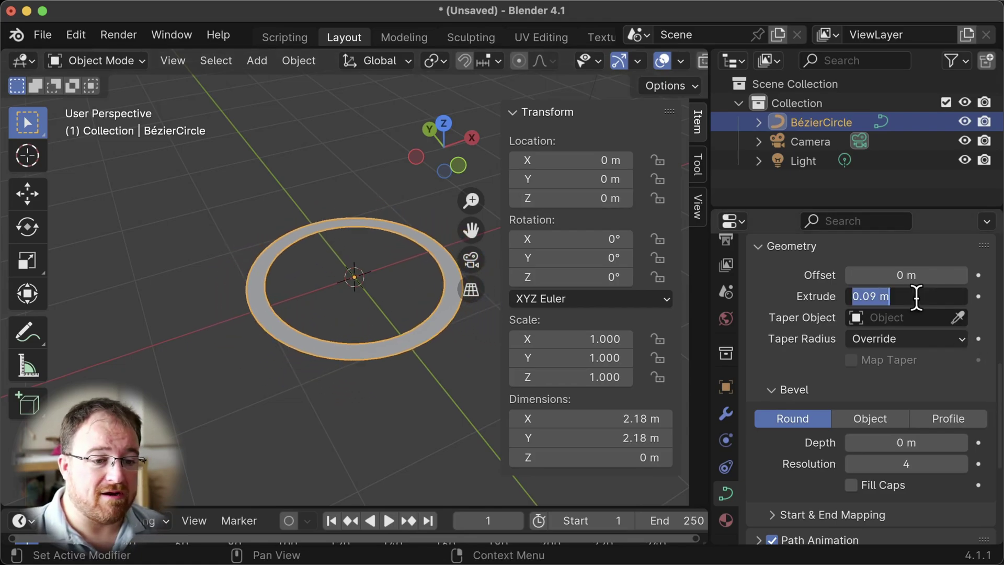
pyautogui.press('BackSpace')
pyautogui.write('0.25')
pyautogui.press('Return')
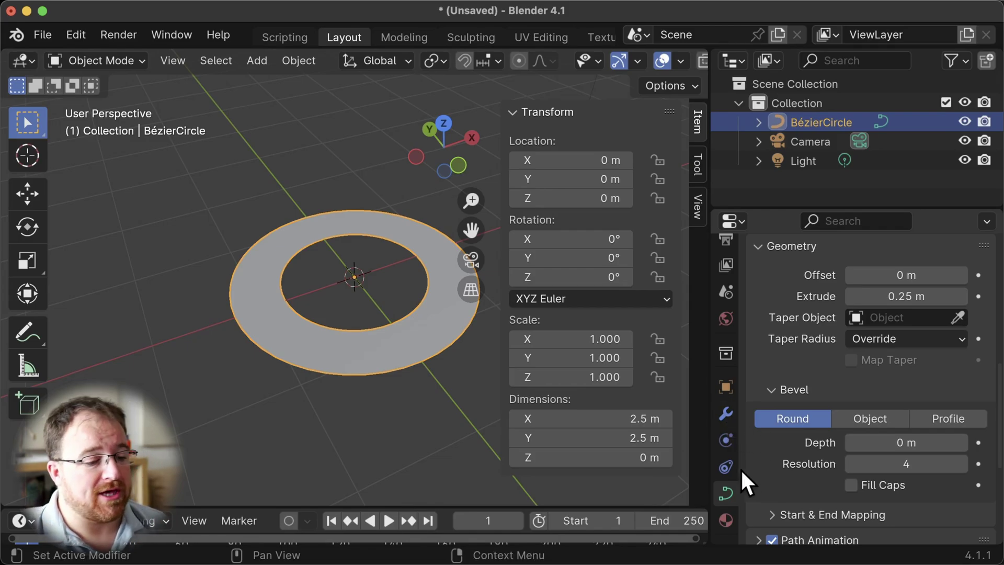
# Create a new material on the Bézier circle and name it Road
pyautogui.click(728, 520)
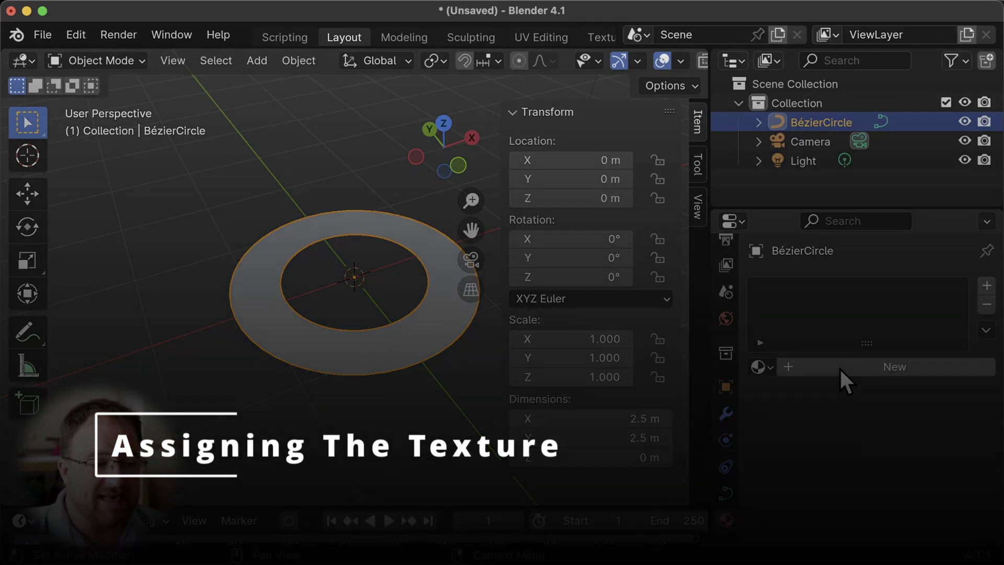
pyautogui.click(840, 367)
pyautogui.doubleClick(821, 287)
pyautogui.write('R')
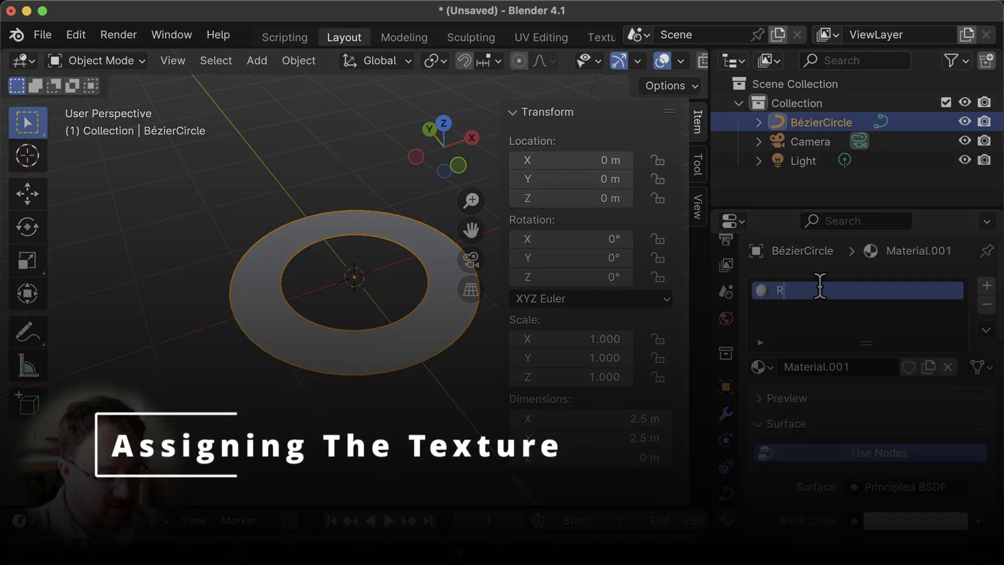
pyautogui.write('oad')
pyautogui.press('Return')
pyautogui.scroll(-5, 844, 453)
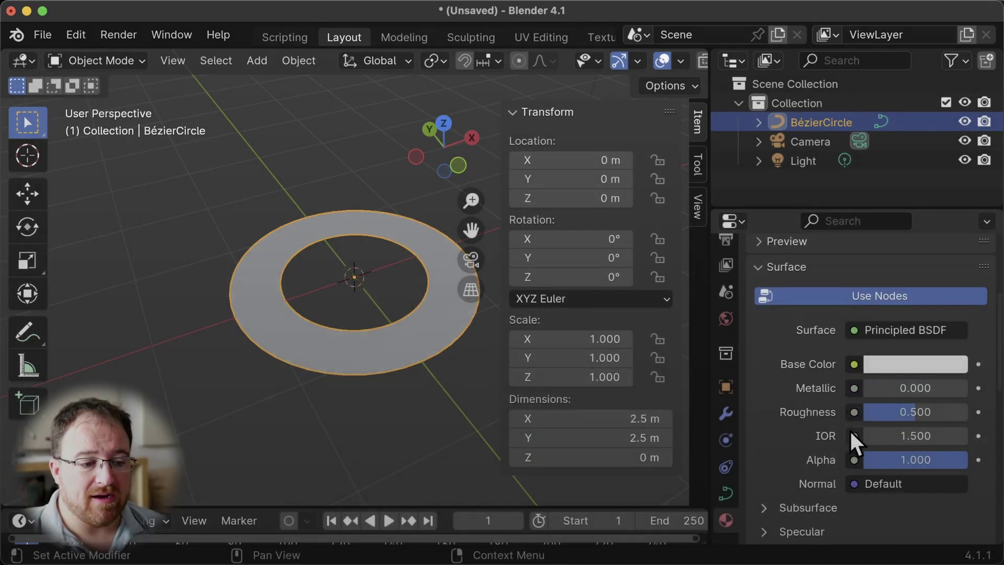
# Feed the Road material's Base Color with an Image Texture using the colour map from the Downloads folder Road007_1K-PNG
pyautogui.click(855, 364)
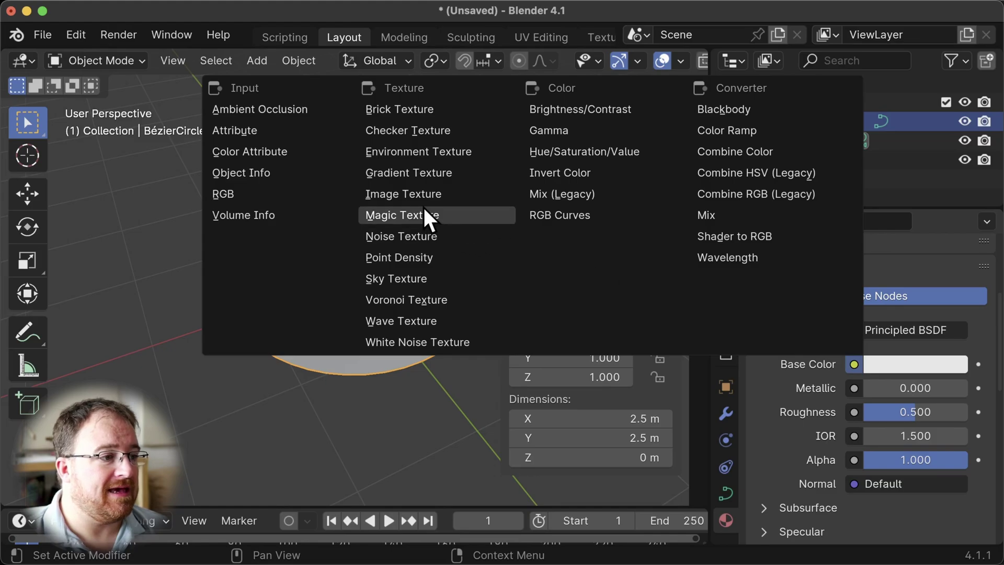
pyautogui.click(418, 195)
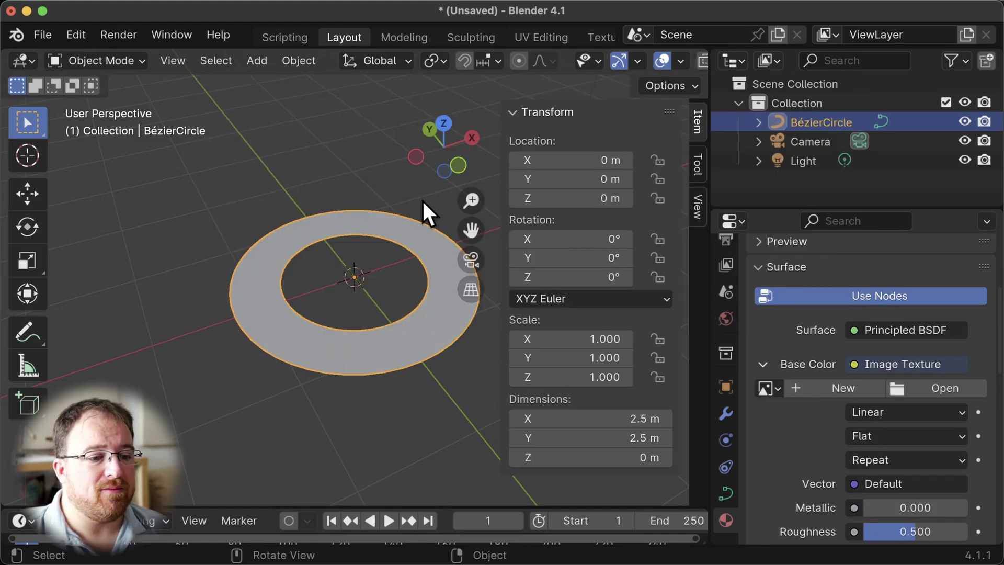
pyautogui.click(921, 389)
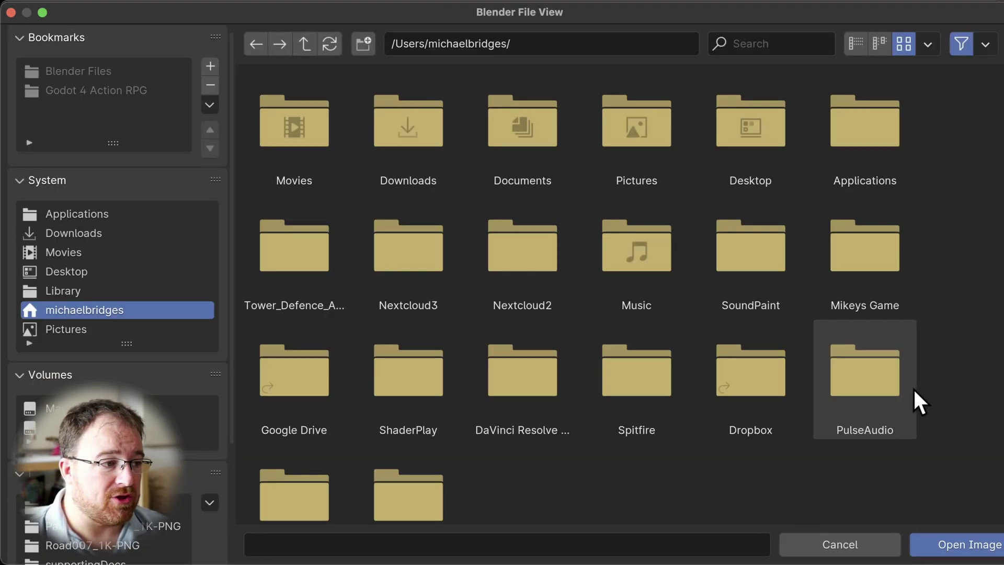
pyautogui.click(77, 234)
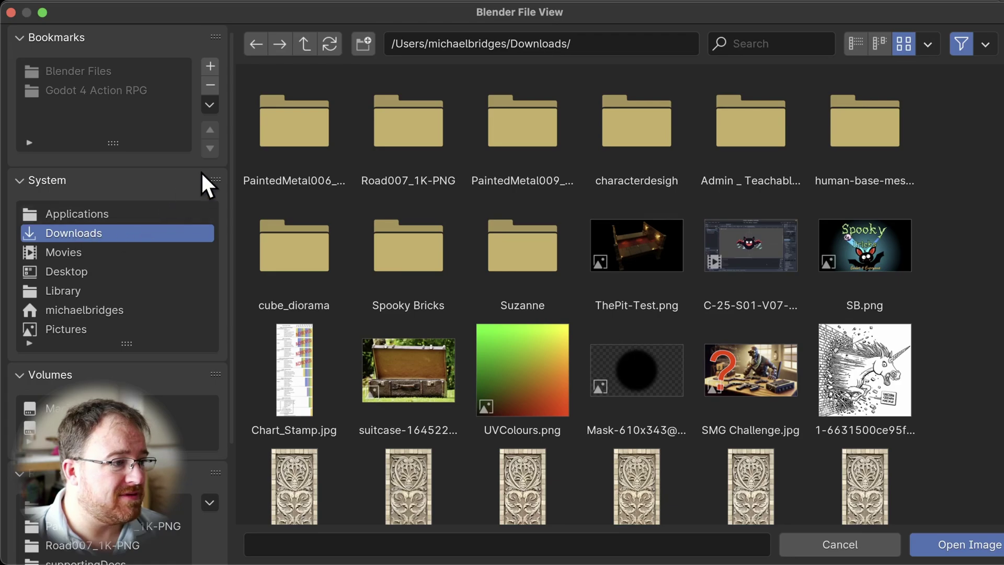
pyautogui.click(397, 121)
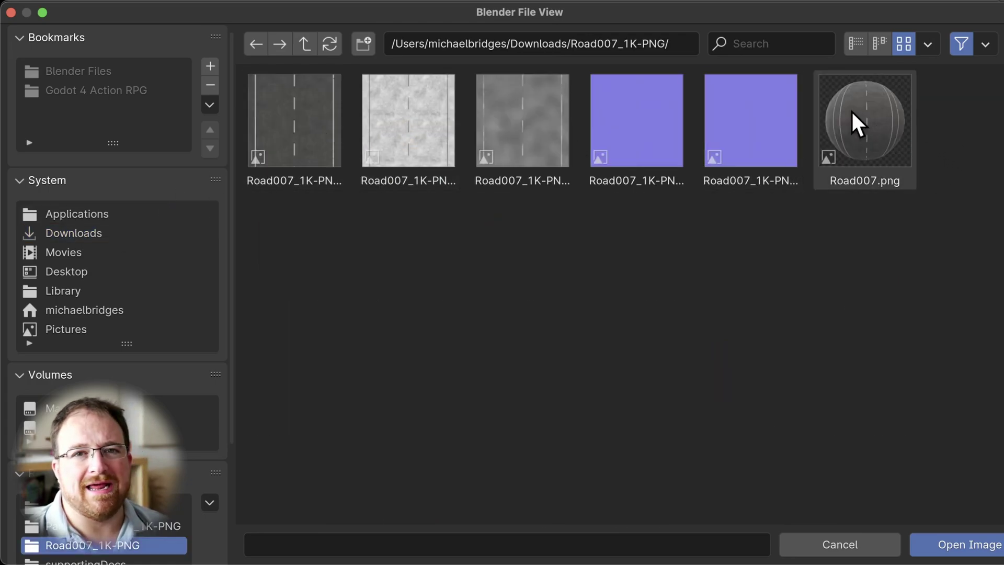
pyautogui.moveTo(860, 103)
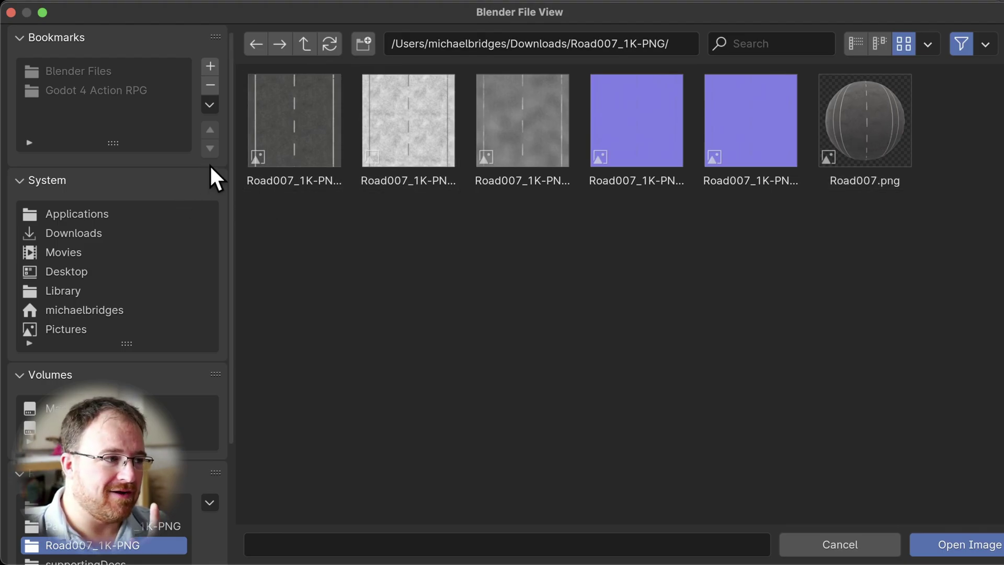
pyautogui.doubleClick(297, 138)
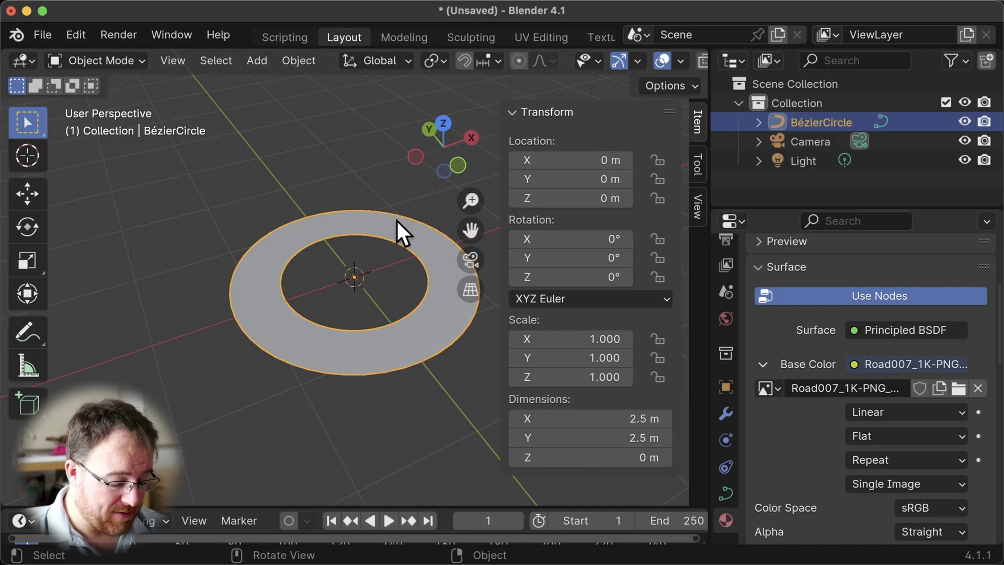
# Hide the viewport's transform sidebar and switch the viewport shading to Material Preview
pyautogui.press('n')
pyautogui.hscroll(2, 574, 42)
pyautogui.hscroll(5, 569, 59)
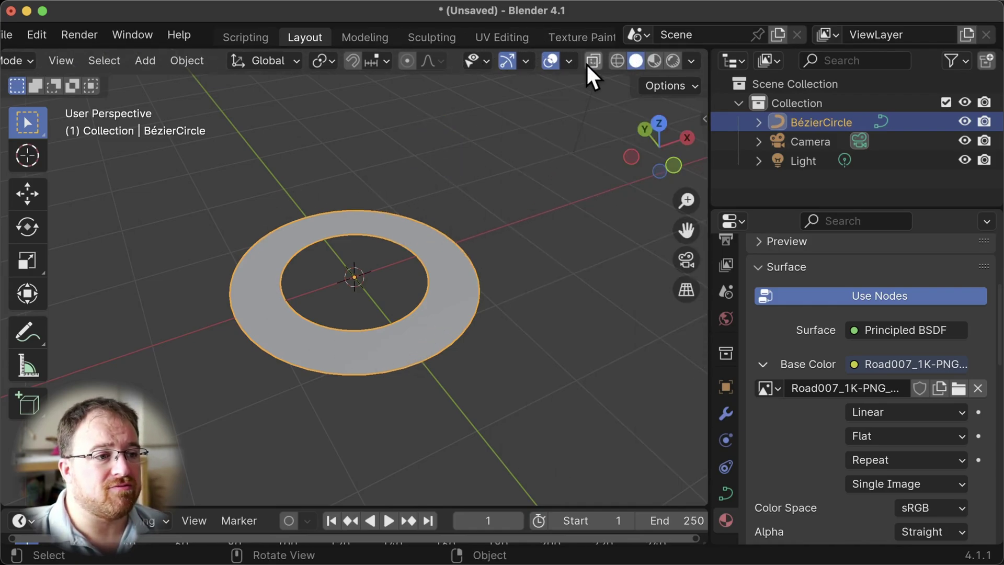
pyautogui.click(654, 60)
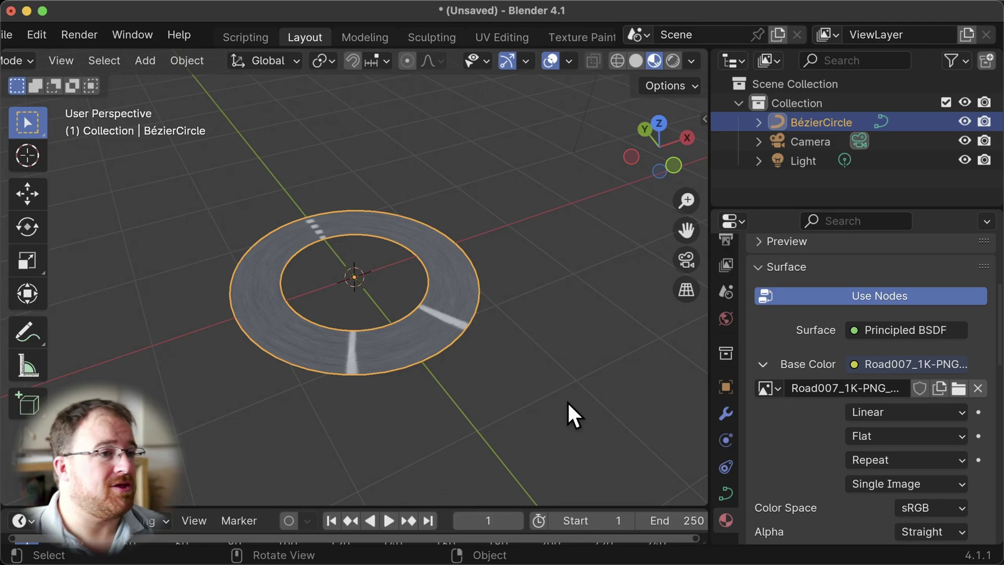
# Switch to the Shading workspace and rearrange it into two side-by-side Shader Editors, replacing the viewport and file browser and shrinking the image editor
pyautogui.scroll(-5, 529, 35)
pyautogui.click(457, 38)
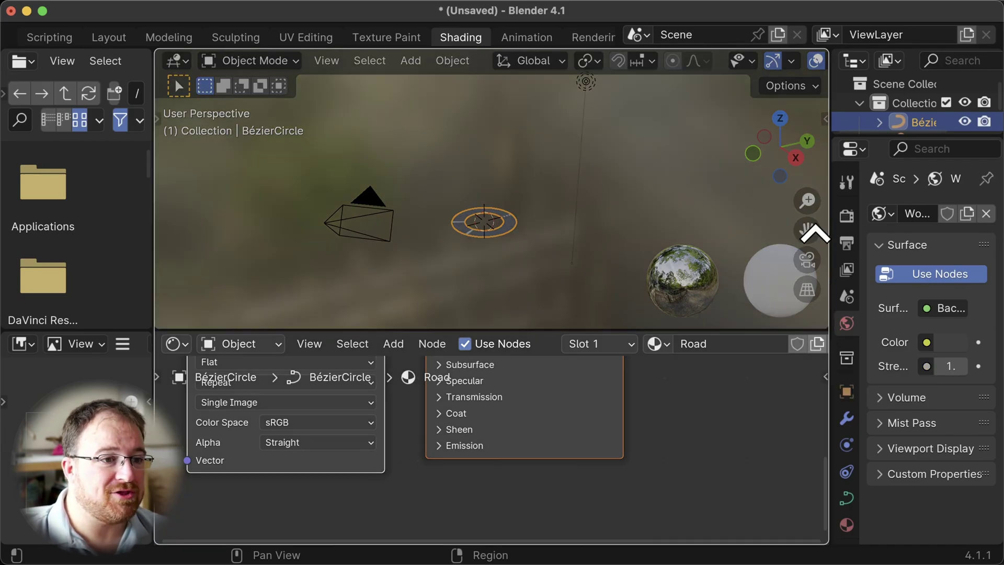
pyautogui.moveTo(823, 333); pyautogui.dragTo(433, 89)
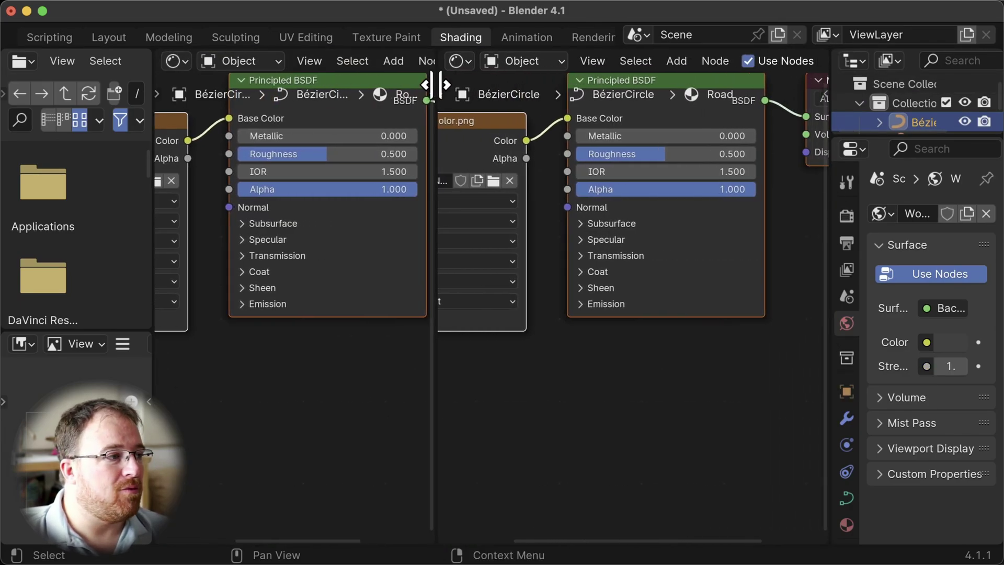
pyautogui.moveTo(155, 53); pyautogui.dragTo(31, 65)
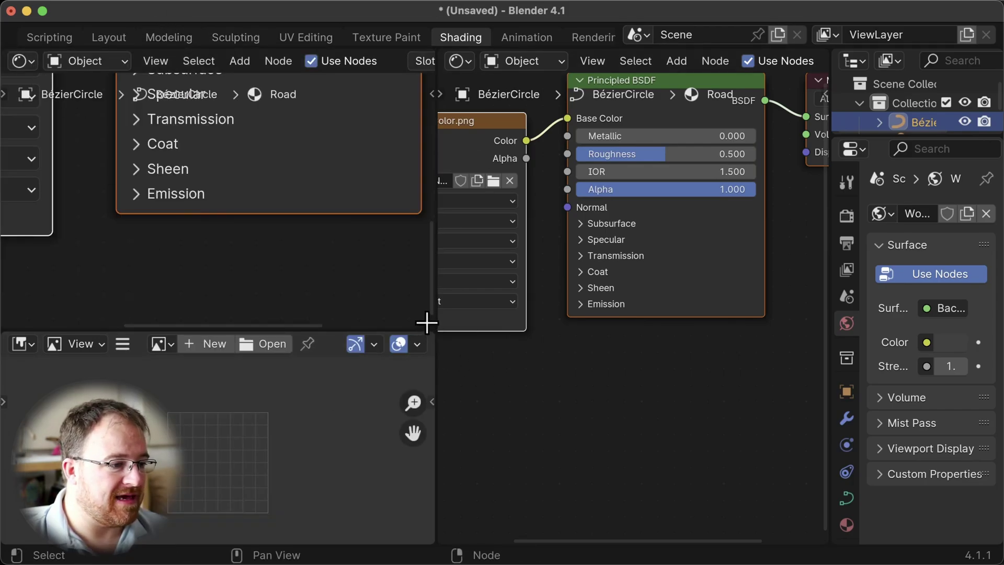
pyautogui.moveTo(426, 321); pyautogui.dragTo(419, 440)
# Turn the second Shader Editor into a 3D Viewport showing the ring in Material Preview shading
pyautogui.scroll(-4, 580, 366)
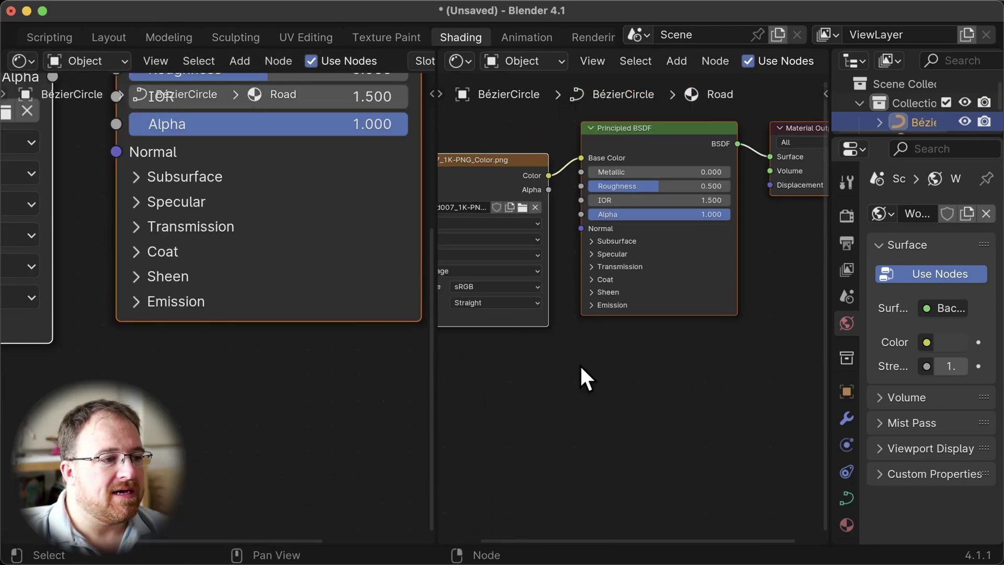
pyautogui.moveTo(580, 366); pyautogui.dragTo(605, 343, button='middle')
pyautogui.click(460, 60)
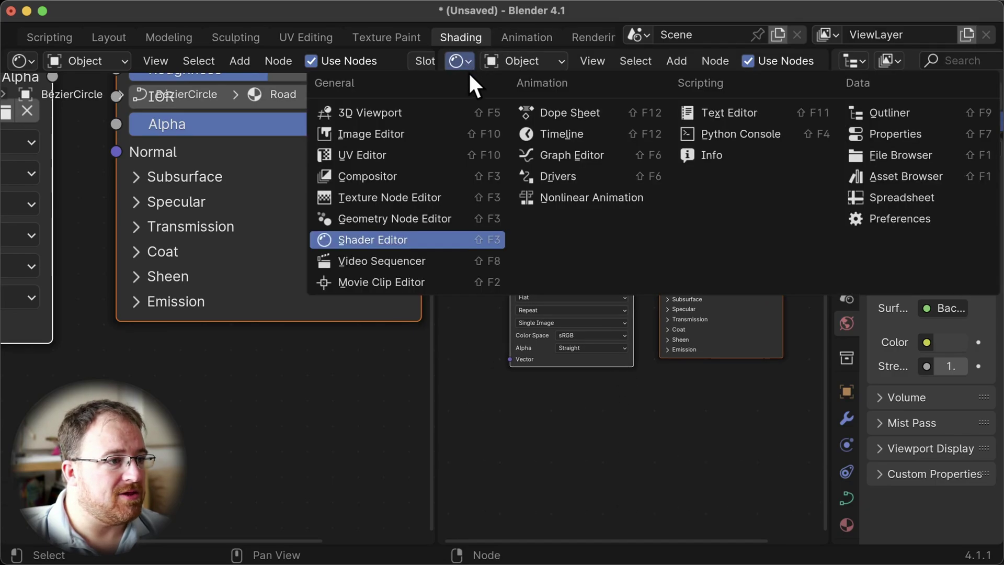
pyautogui.click(374, 116)
pyautogui.scroll(6, 741, 345)
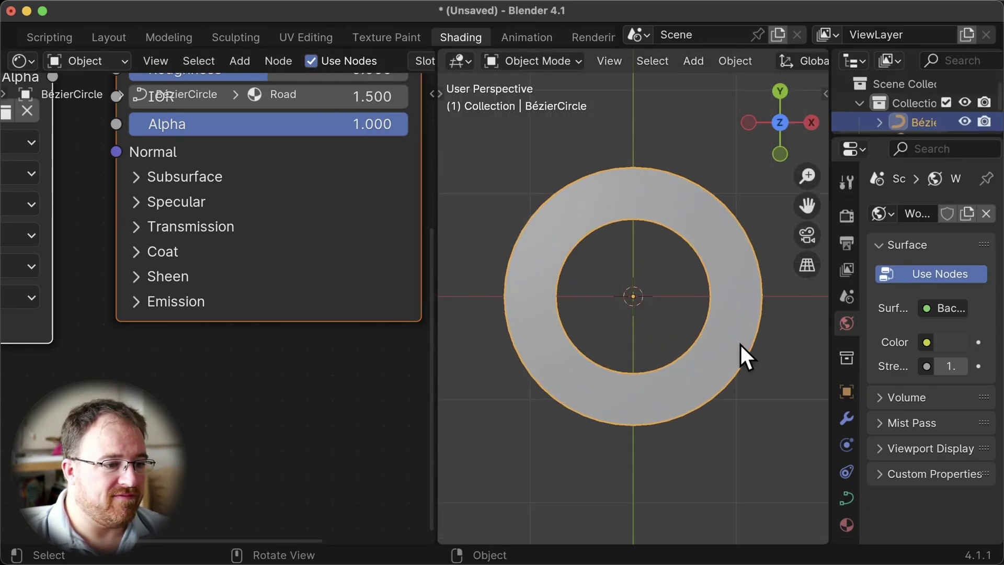
pyautogui.press('z')
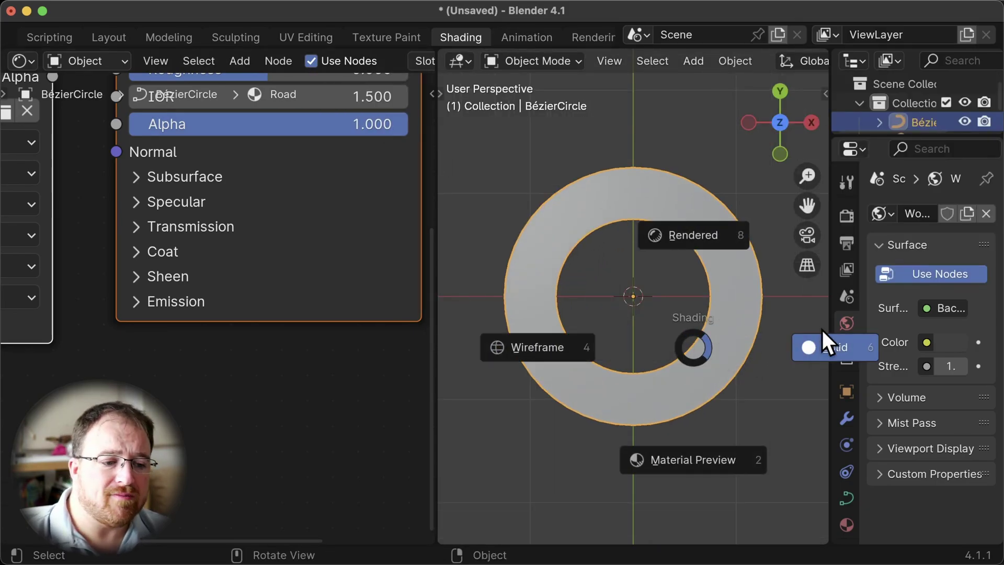
pyautogui.click(730, 460)
# Add a Mapping node before the road image texture, with its Vector output linked to the texture's Vector input
pyautogui.scroll(-1, 208, 247)
pyautogui.scroll(-4, 209, 246)
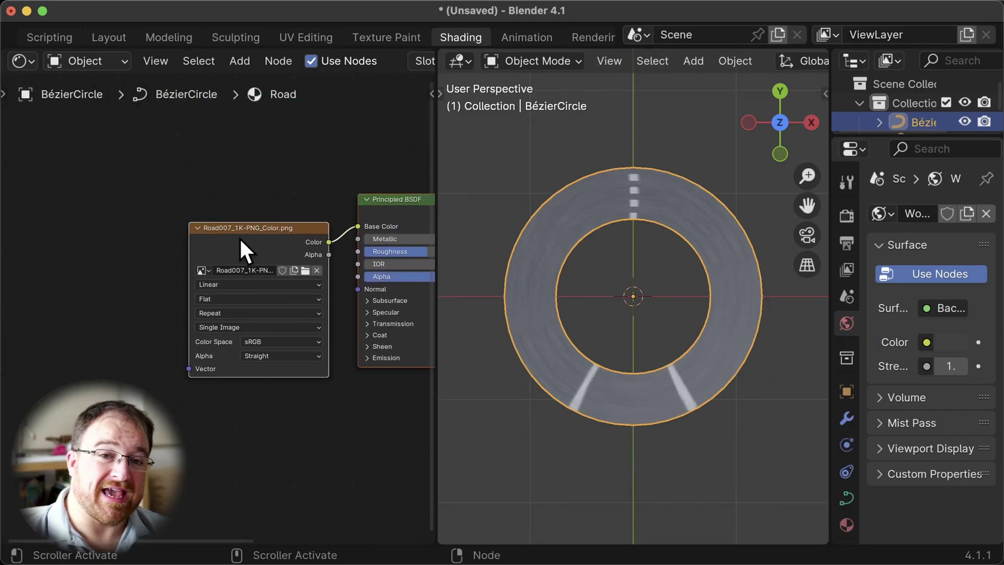
pyautogui.scroll(-2, 255, 388)
pyautogui.scroll(3, 223, 394)
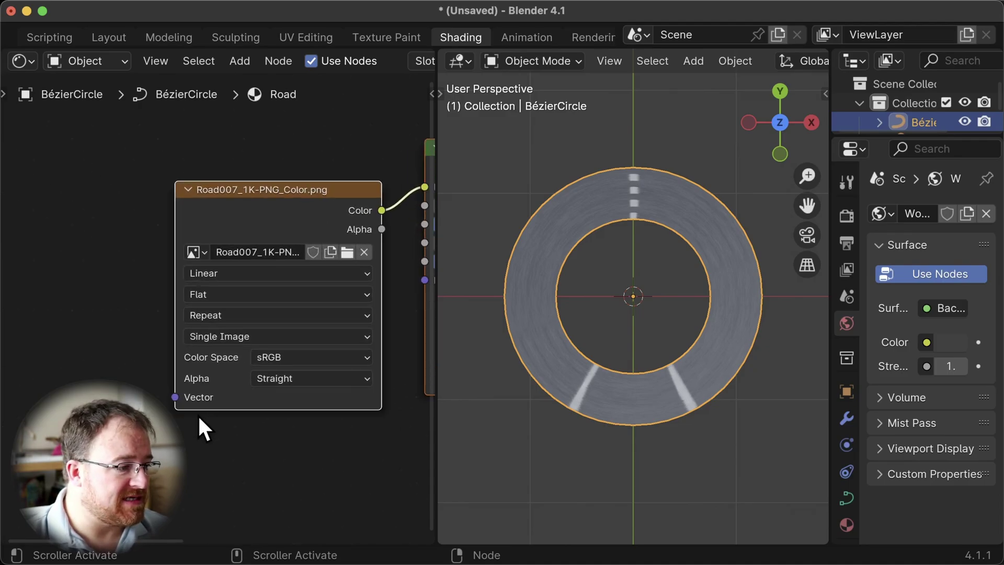
pyautogui.moveTo(202, 426); pyautogui.dragTo(393, 387, button='middle')
pyautogui.moveTo(374, 344); pyautogui.dragTo(284, 260)
pyautogui.write('mapping')
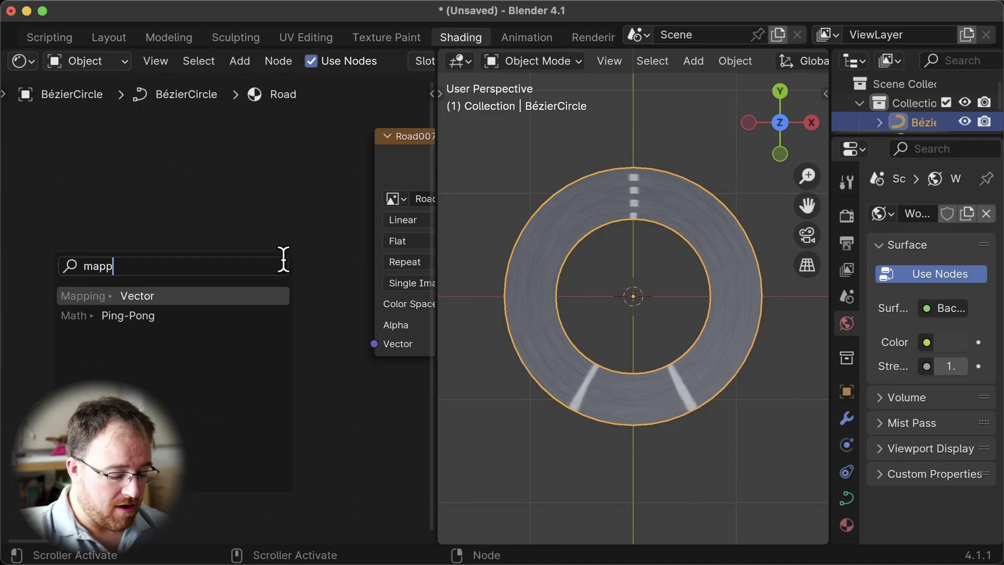
pyautogui.click(222, 296)
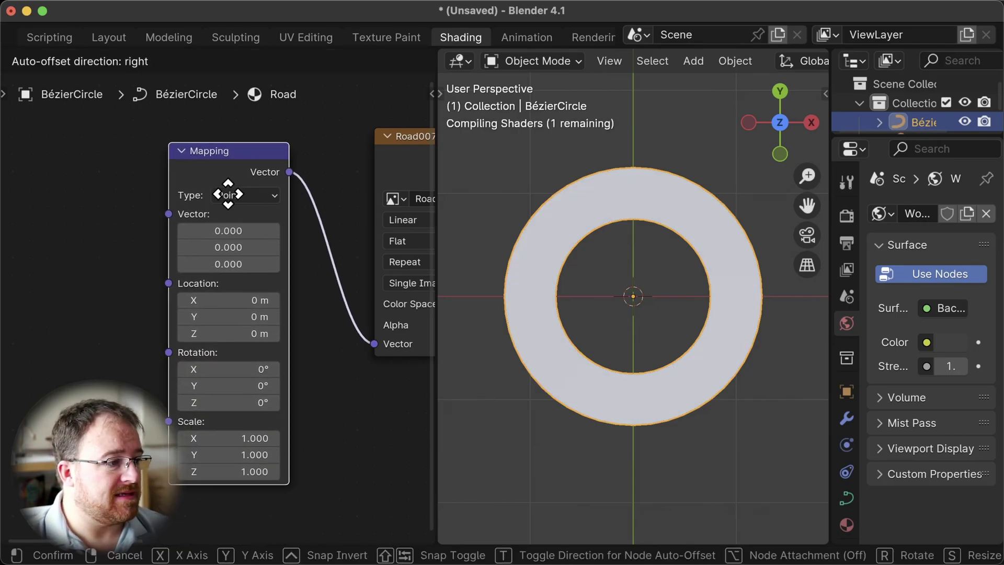
pyautogui.click(256, 188)
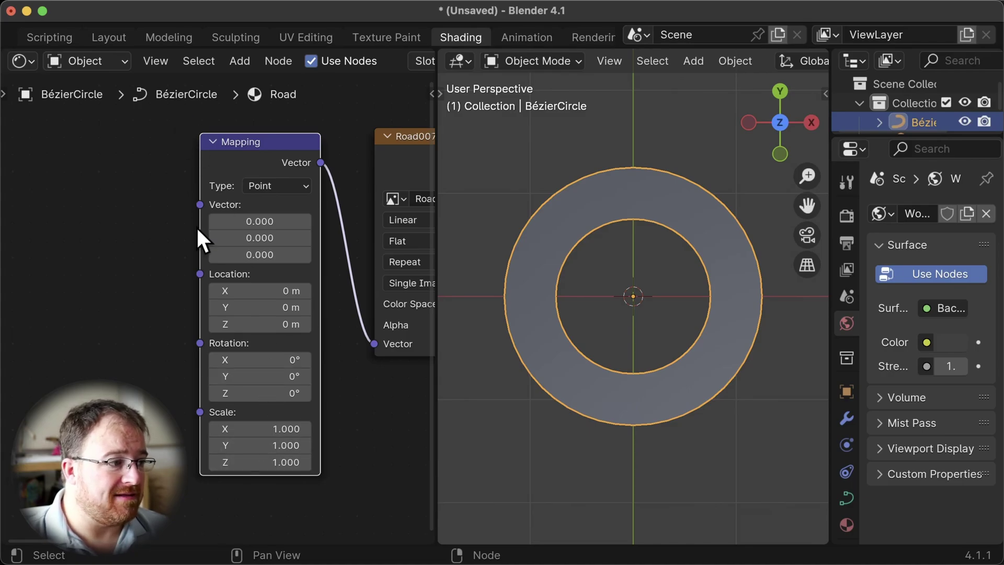
# Add a Texture Coordinate node, try its Generated and Normal outputs, and link its UV output to the Mapping node's Vector input
pyautogui.moveTo(200, 205); pyautogui.dragTo(117, 251)
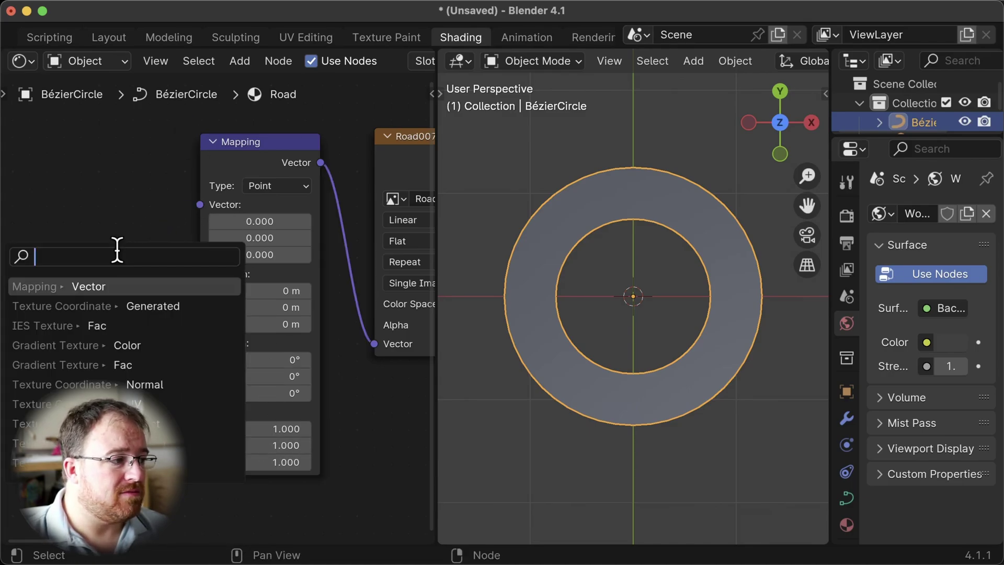
pyautogui.write('tex')
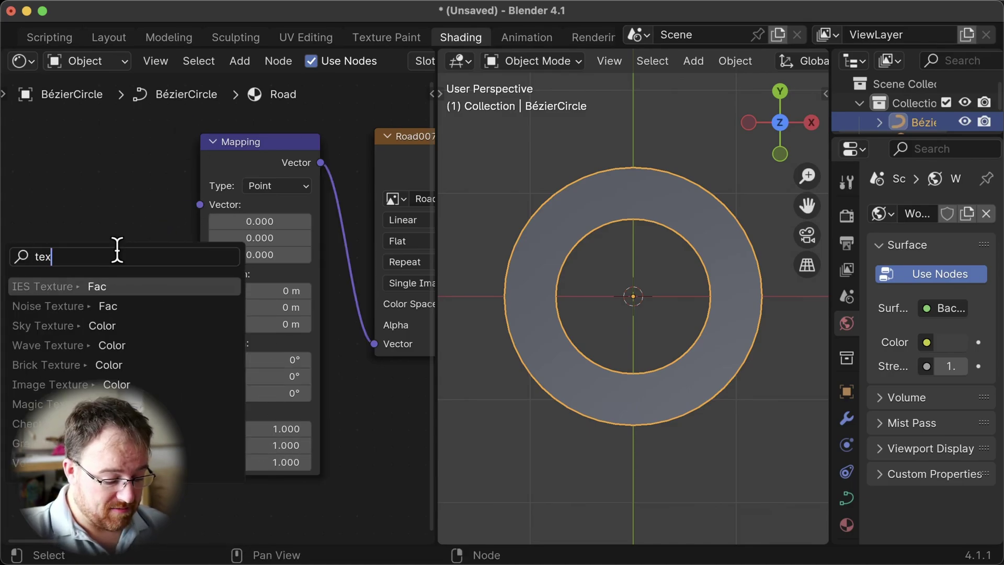
pyautogui.write('ture coo')
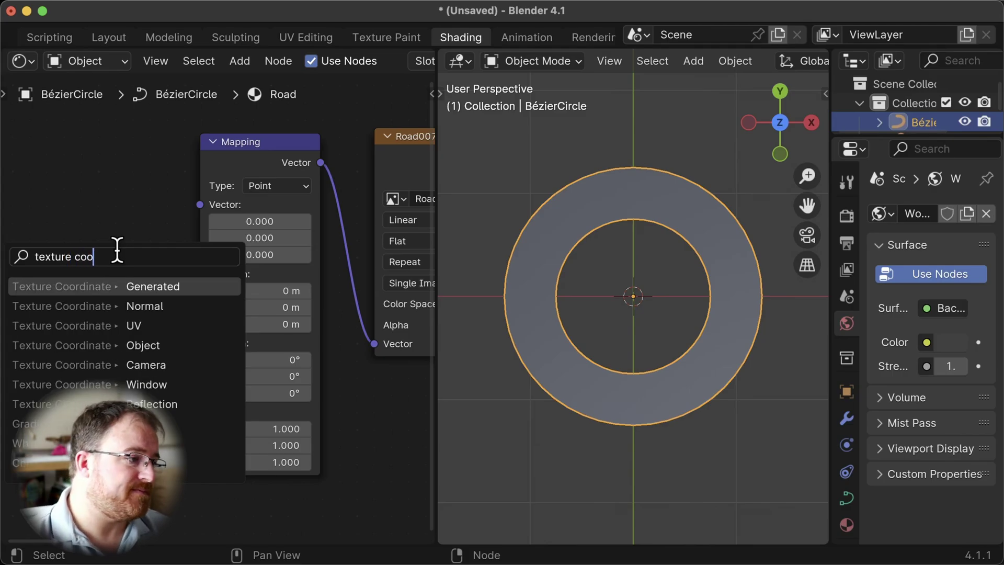
pyautogui.click(128, 286)
pyautogui.click(150, 233)
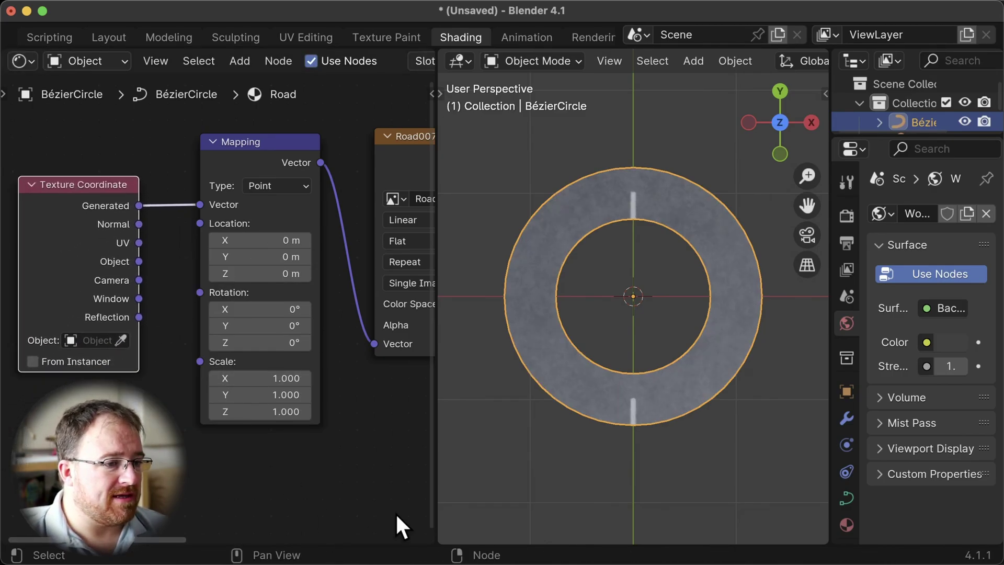
pyautogui.moveTo(139, 224); pyautogui.dragTo(198, 205)
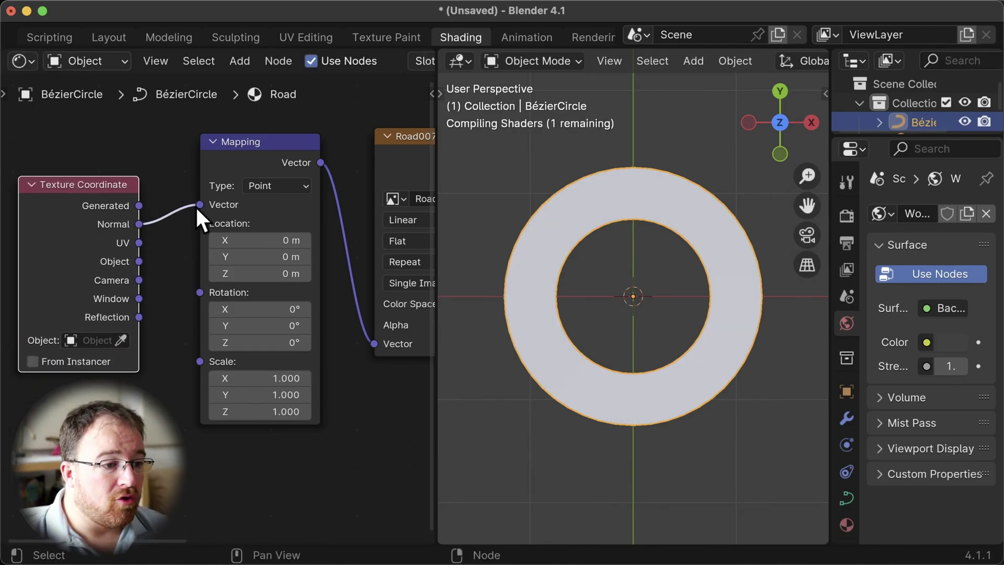
pyautogui.moveTo(138, 242); pyautogui.dragTo(203, 208)
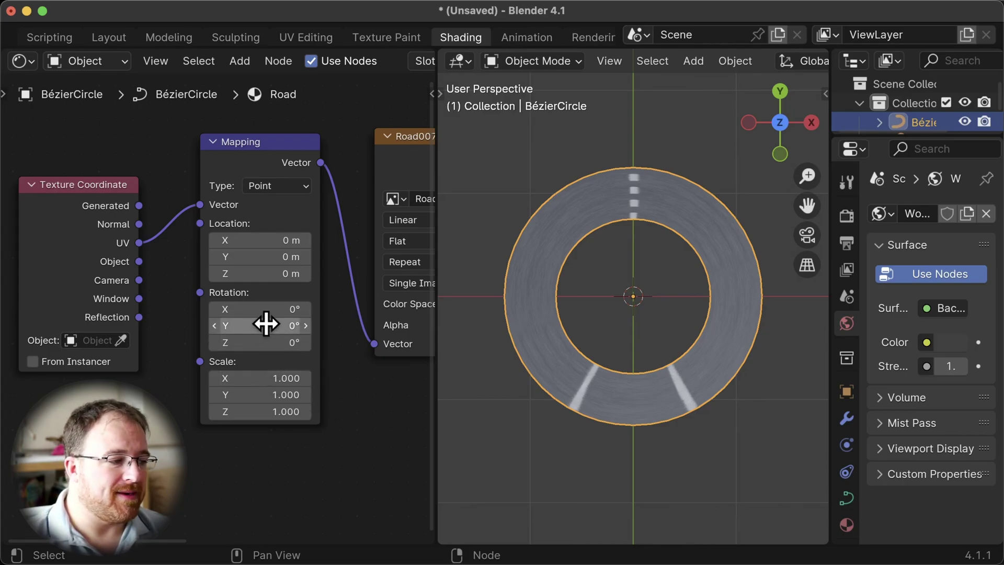
# Set the Mapping node's Z rotation to 90° so the road lines follow the ring
pyautogui.moveTo(273, 343)
pyautogui.mouseDown()
pyautogui.moveTo(303, 344)
pyautogui.moveTo(253, 343)
pyautogui.moveTo(262, 347)
pyautogui.mouseUp()
pyautogui.click(262, 344)
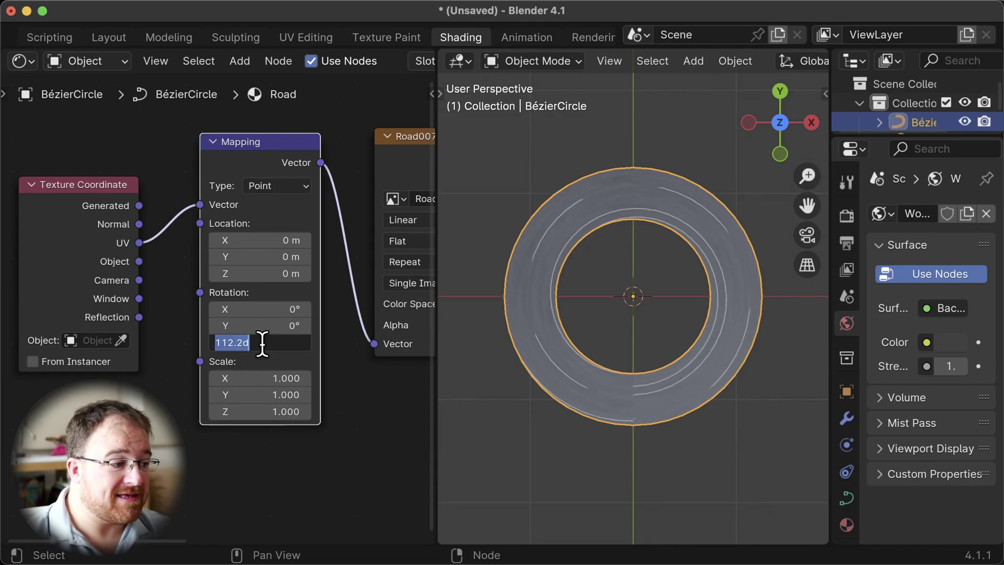
pyautogui.write('90')
pyautogui.press('Return')
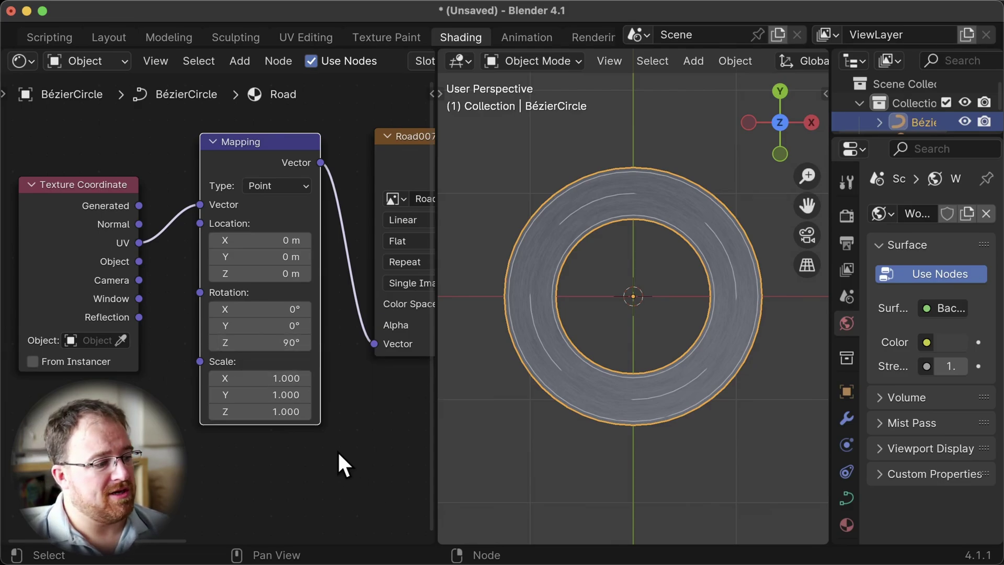
# Set the Mapping node's X scale to 8.8 and inspect the road markings on the ring up close
pyautogui.moveTo(257, 379); pyautogui.dragTo(293, 378)
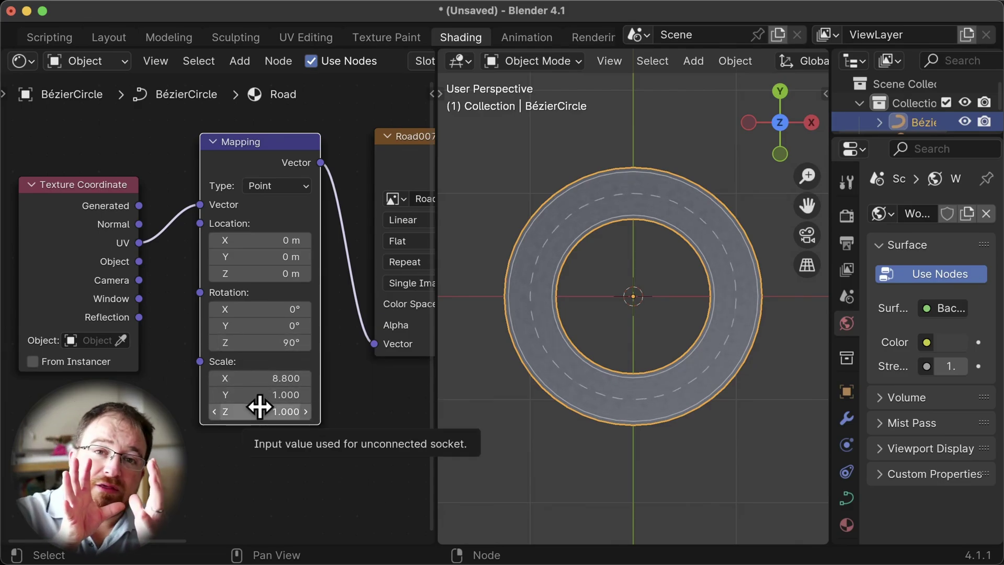
pyautogui.click(257, 377)
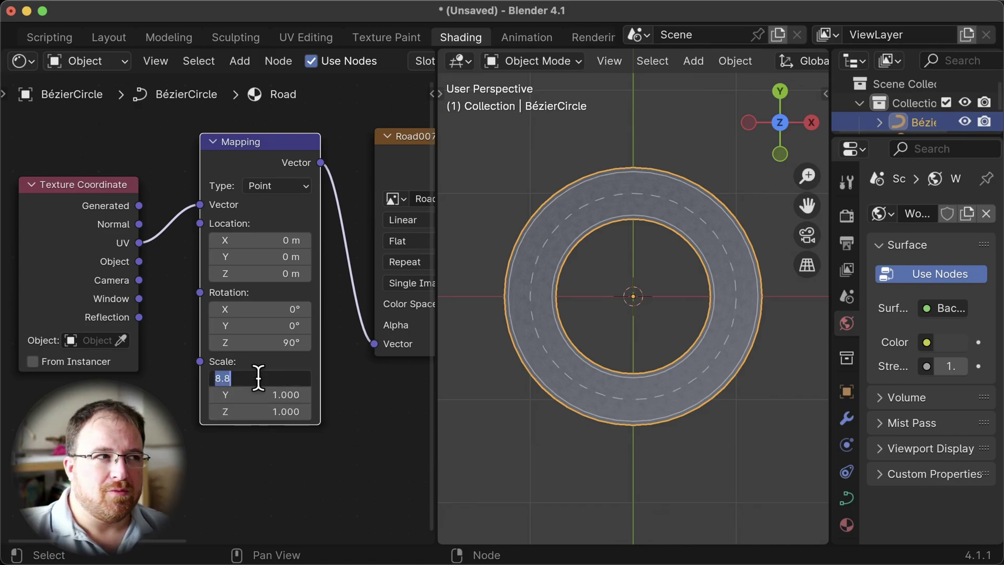
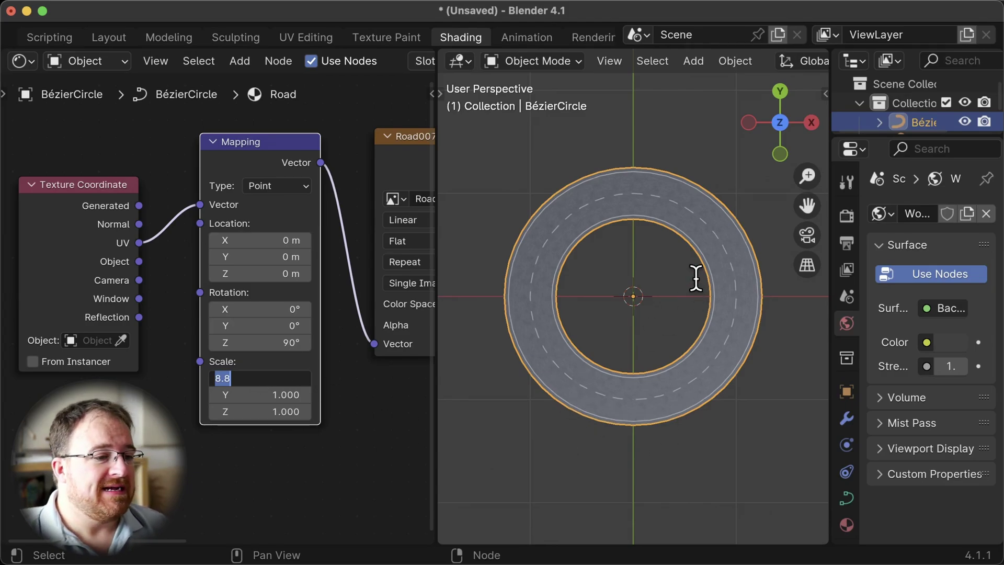
pyautogui.press('Return')
pyautogui.scroll(3, 545, 316)
pyautogui.scroll(4, 609, 324)
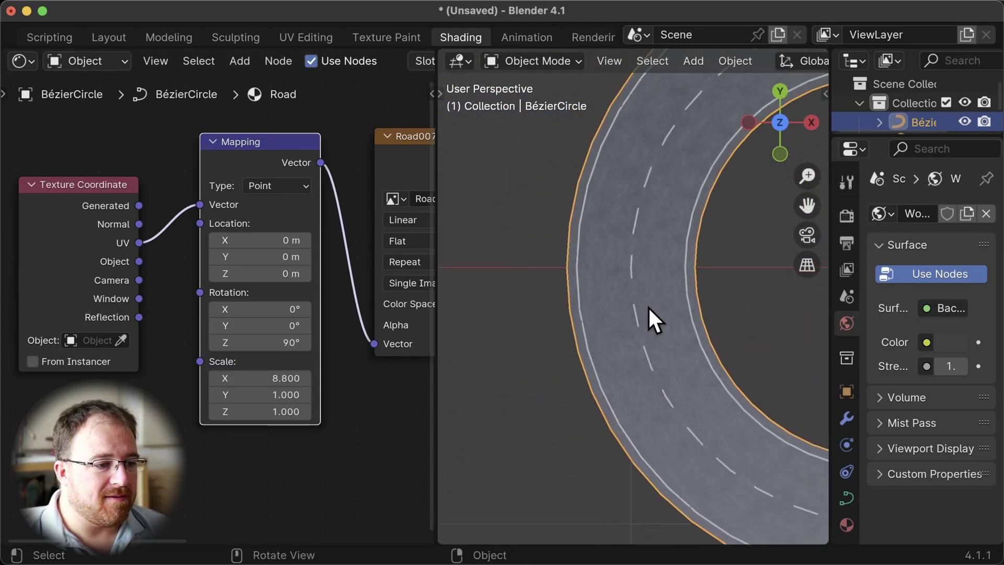
pyautogui.scroll(3, 638, 317)
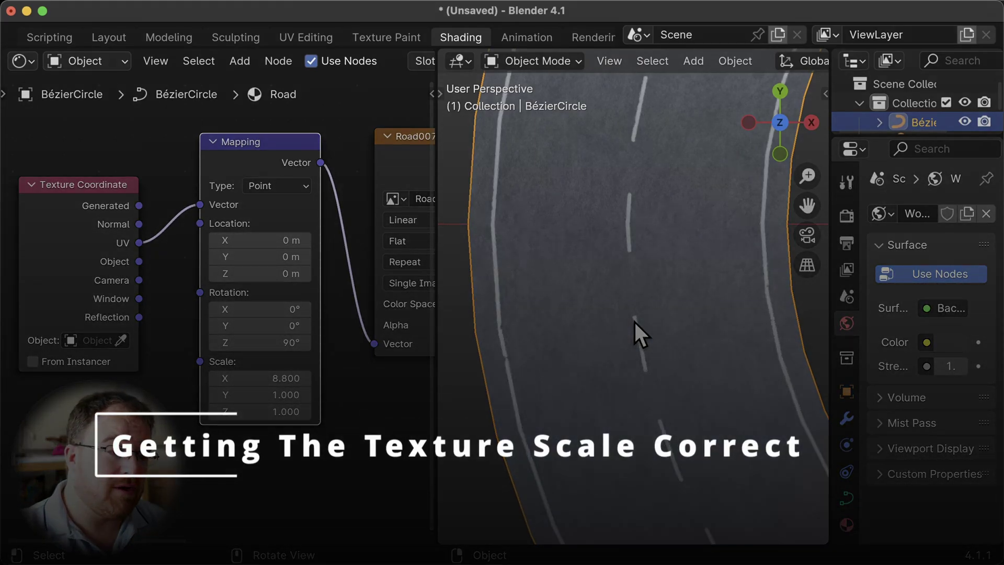
pyautogui.scroll(4, 625, 322)
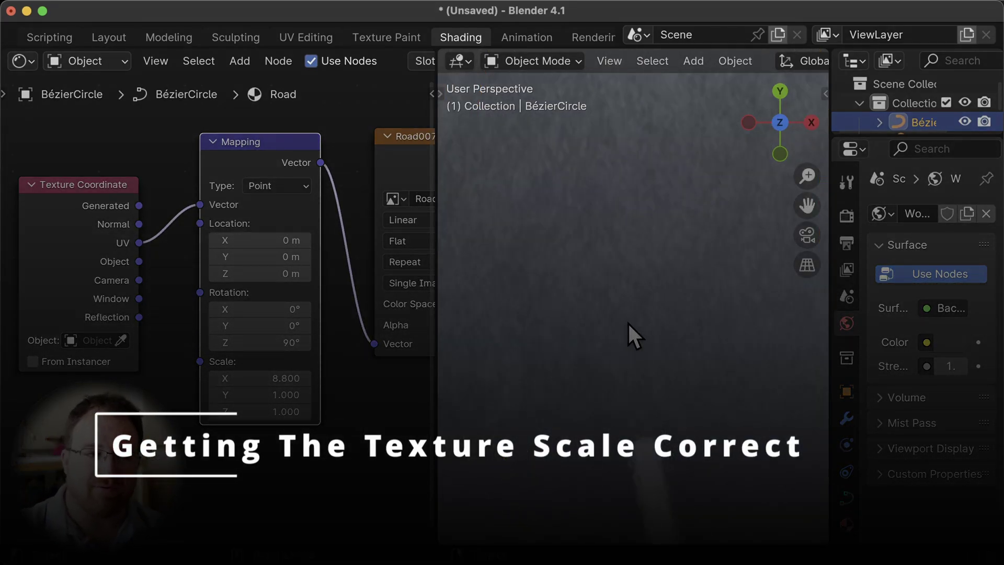
# Set the road image texture's interpolation to Closest and inspect its pixels up close on the ring
pyautogui.scroll(-3, 627, 321)
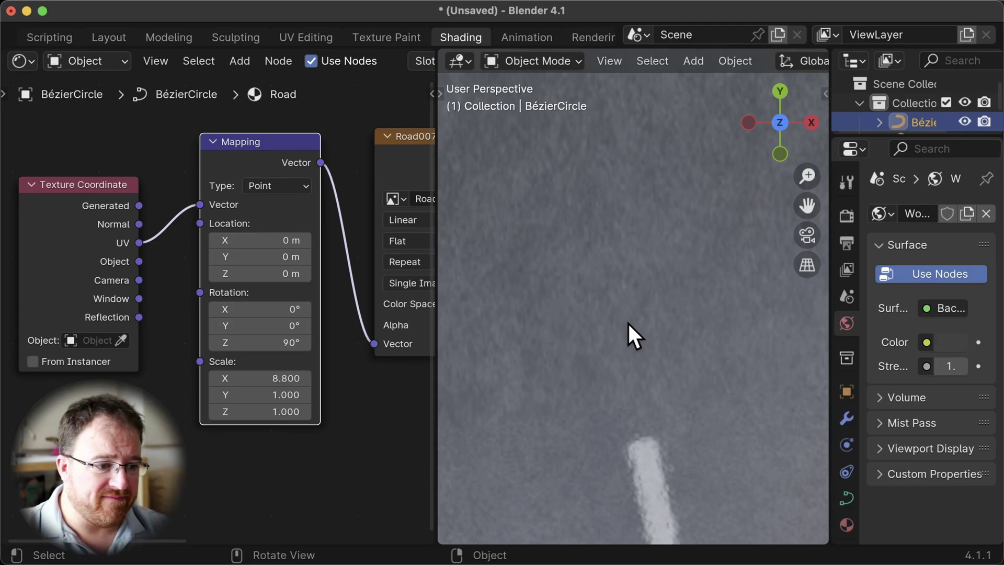
pyautogui.moveTo(358, 230); pyautogui.dragTo(140, 236, button='middle')
pyautogui.click(276, 234)
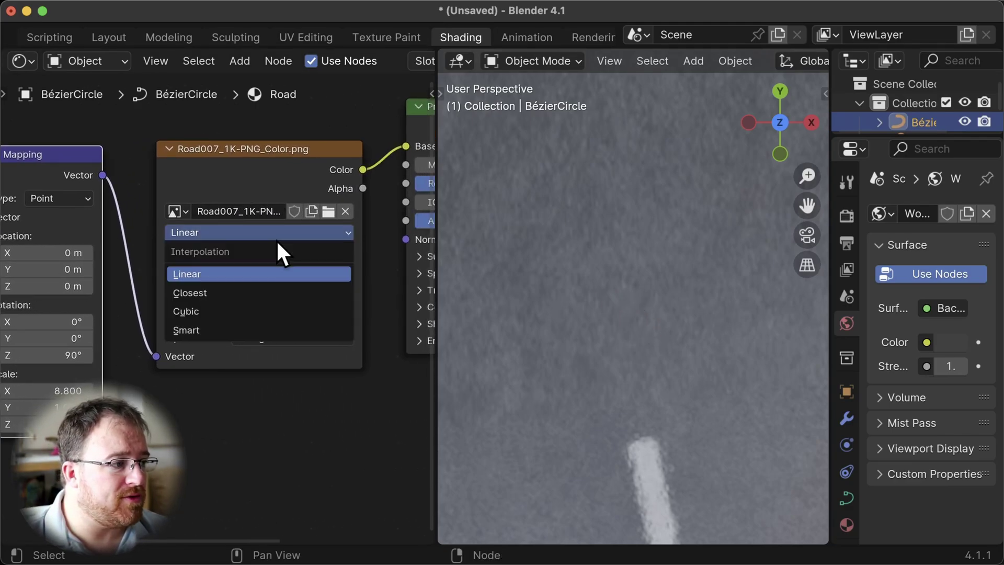
pyautogui.click(269, 291)
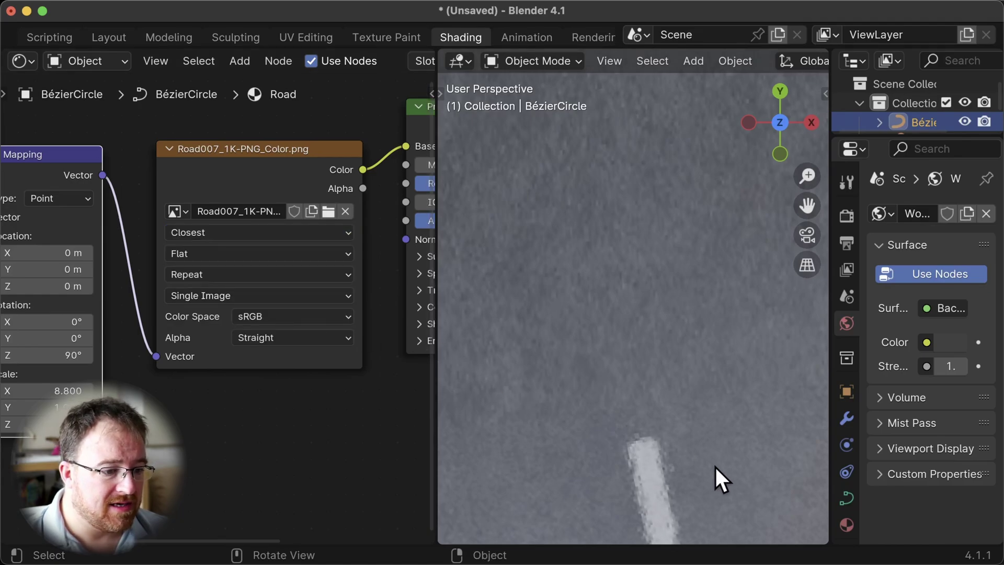
pyautogui.scroll(8, 715, 466)
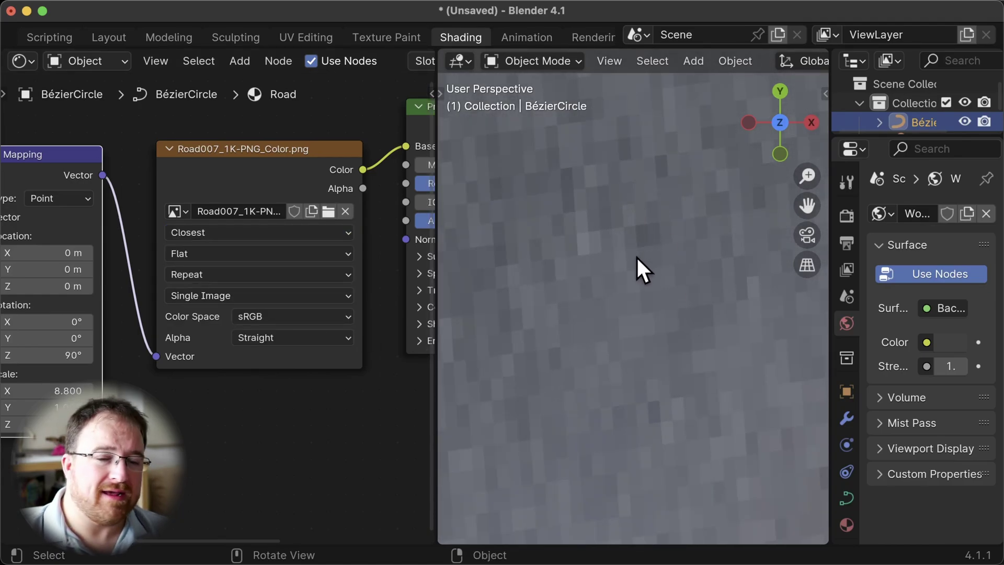
# Try an X scale of 18 on the Mapping node
pyautogui.moveTo(233, 482); pyautogui.dragTo(260, 392, button='middle')
pyautogui.moveTo(224, 369)
pyautogui.mouseDown()
pyautogui.moveTo(320, 370)
pyautogui.moveTo(225, 370)
pyautogui.mouseUp()
pyautogui.click(225, 370)
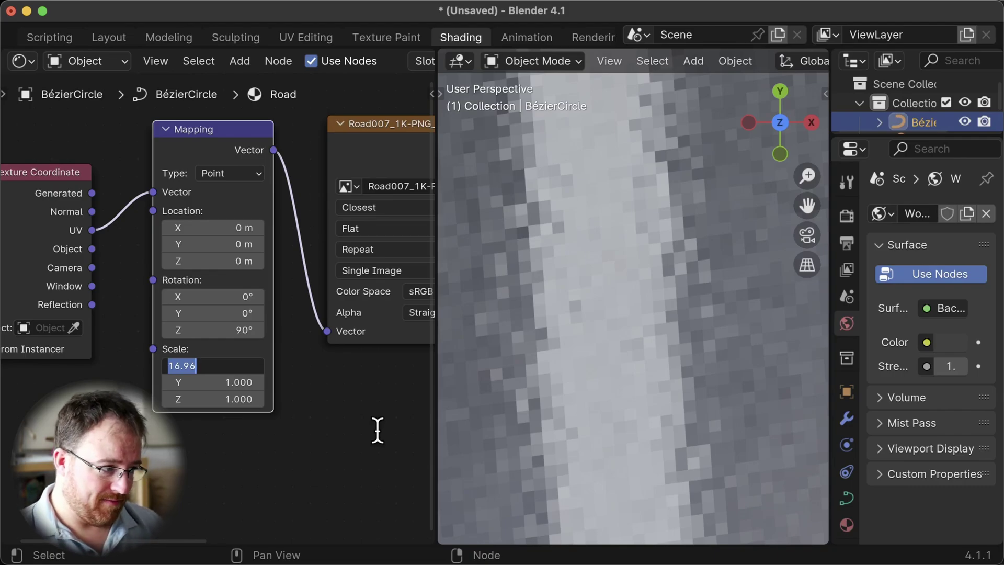
pyautogui.click(217, 367)
pyautogui.hotkey('ctrl', 'a')
pyautogui.write('18')
pyautogui.press('Return')
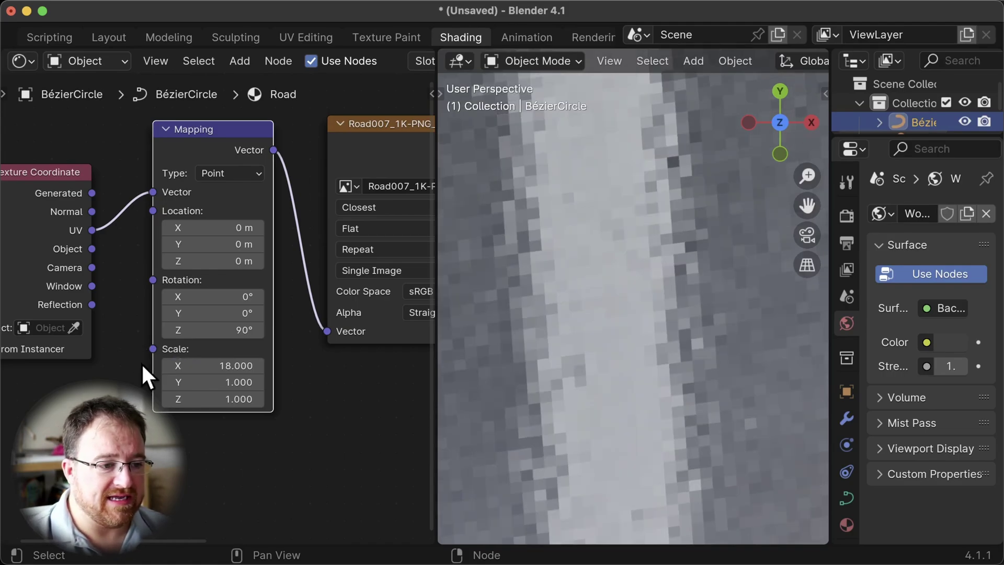
# Set the Mapping node's X scale to 16 and inspect the markings up close and around the whole ring
pyautogui.click(225, 365)
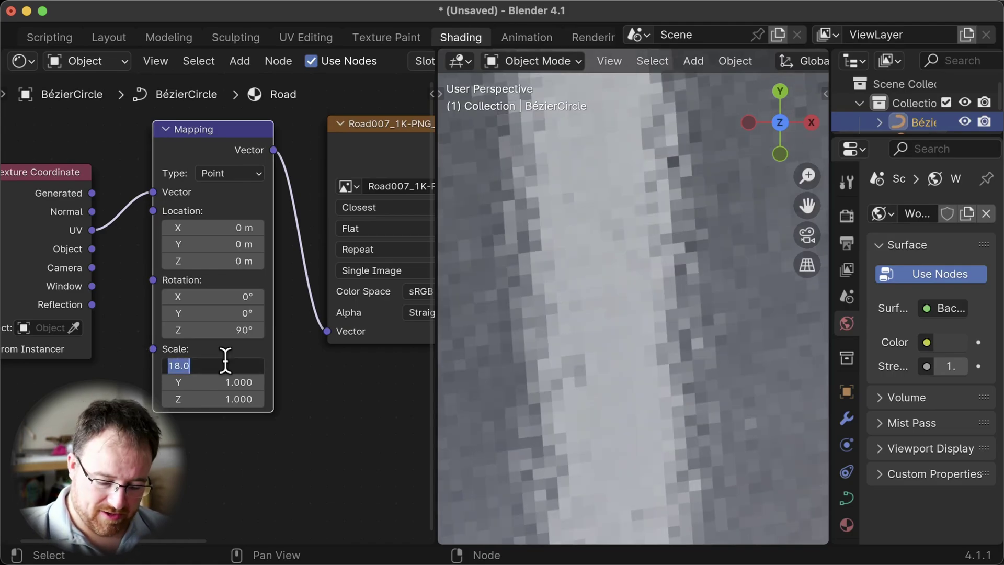
pyautogui.write('20')
pyautogui.press('Return')
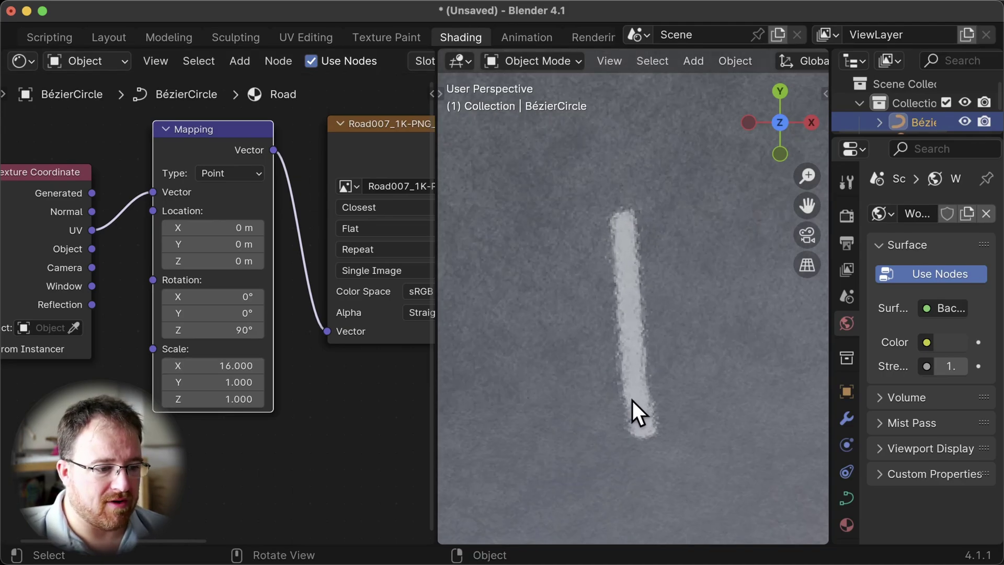
pyautogui.scroll(5, 675, 405)
pyautogui.moveTo(642, 202); pyautogui.dragTo(646, 251, button='middle')
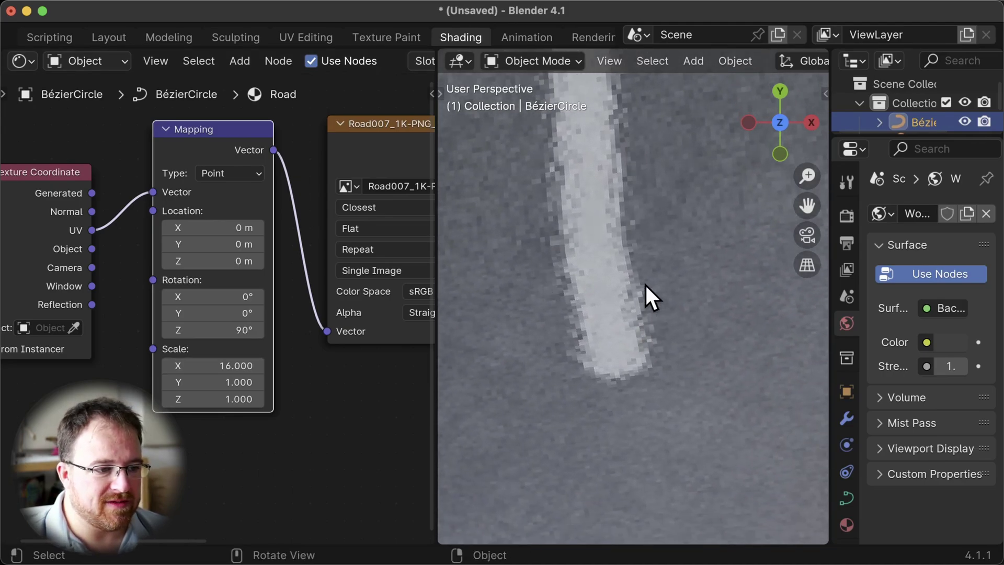
pyautogui.scroll(-10, 667, 299)
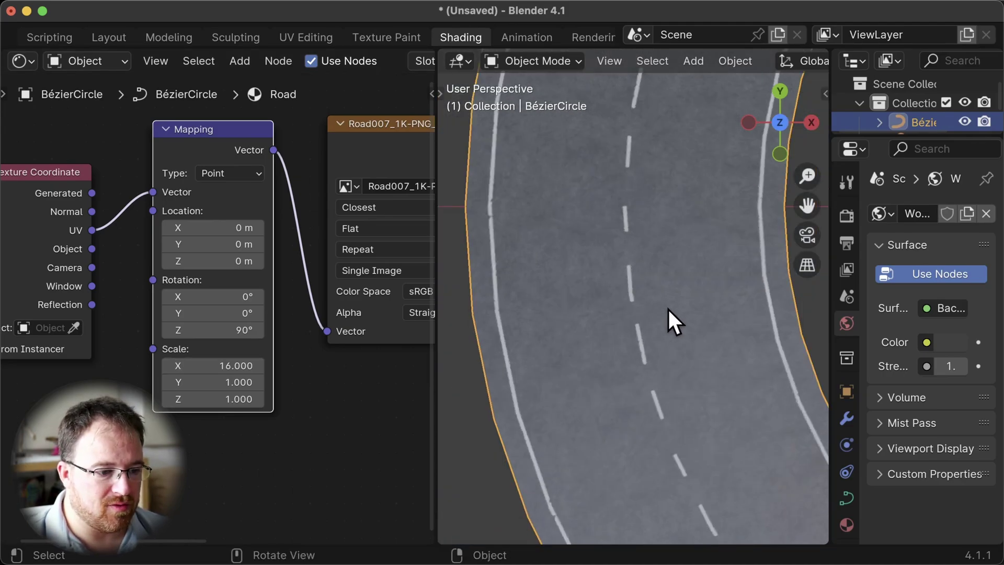
pyautogui.scroll(-4, 669, 311)
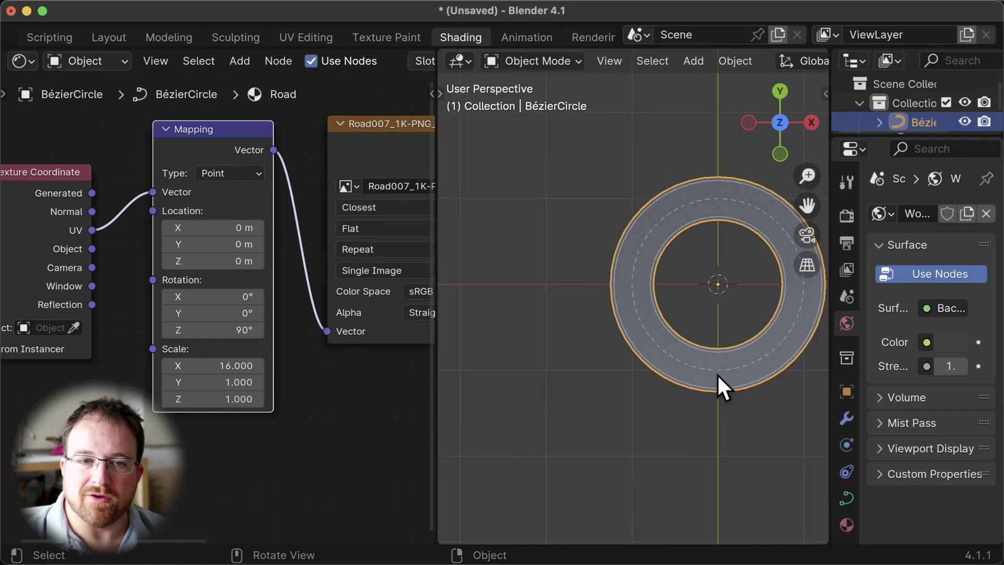
# Put the road curve in Edit Mode, seen from the top in a maximized 3D viewport
pyautogui.scroll(5, 714, 373)
pyautogui.moveTo(711, 371); pyautogui.dragTo(651, 320, button='middle')
pyautogui.press('Tab')
pyautogui.press('KP_7')
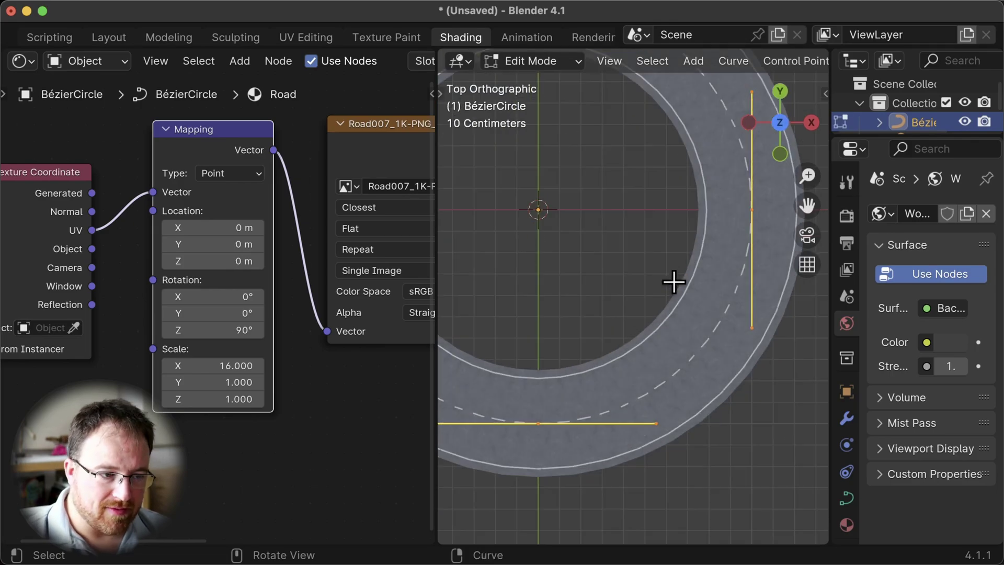
pyautogui.scroll(-6, 653, 285)
pyautogui.keyDown('shift'); pyautogui.moveTo(676, 365); pyautogui.dragTo(621, 379, button='middle'); pyautogui.keyUp('shift')
pyautogui.hotkey('ctrl', 'space')
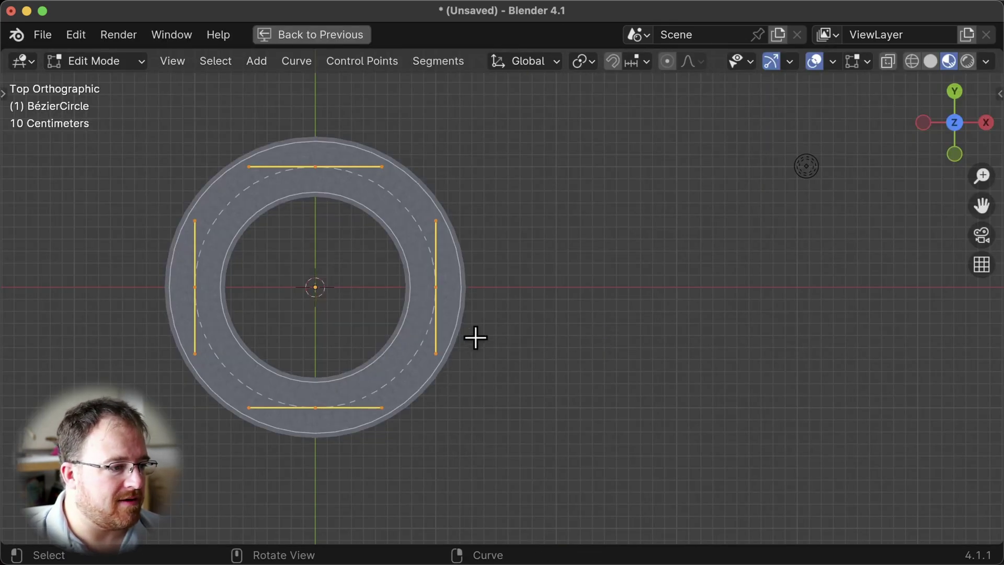
# Move the curve's control point on the positive X side about 4.1 m outward along the X axis
pyautogui.click(442, 286)
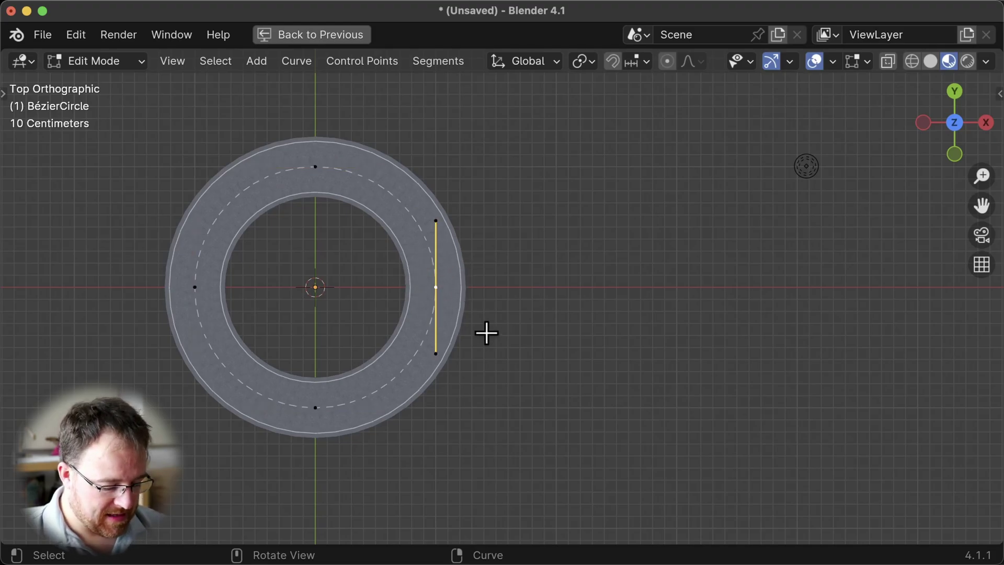
pyautogui.press('g')
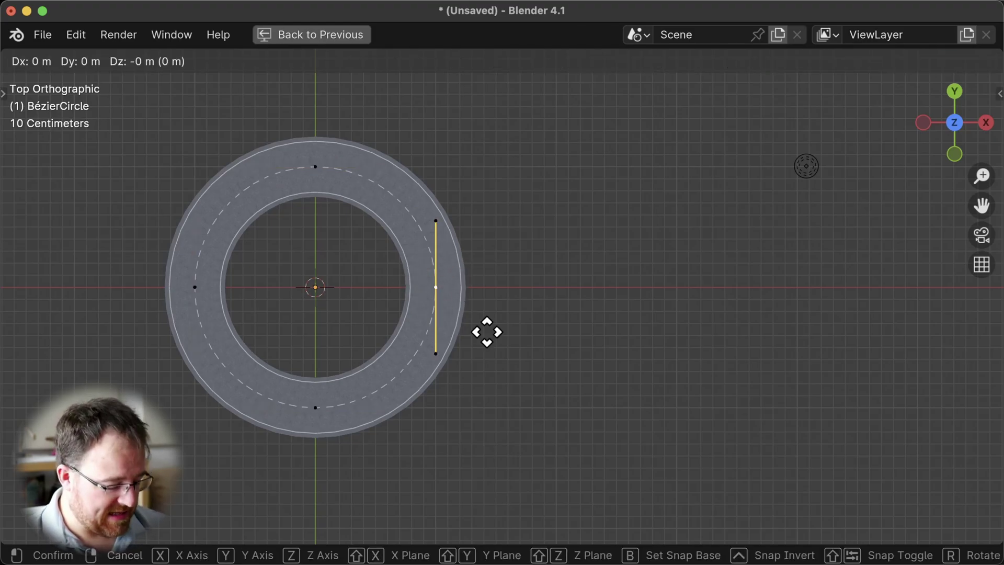
pyautogui.press('x')
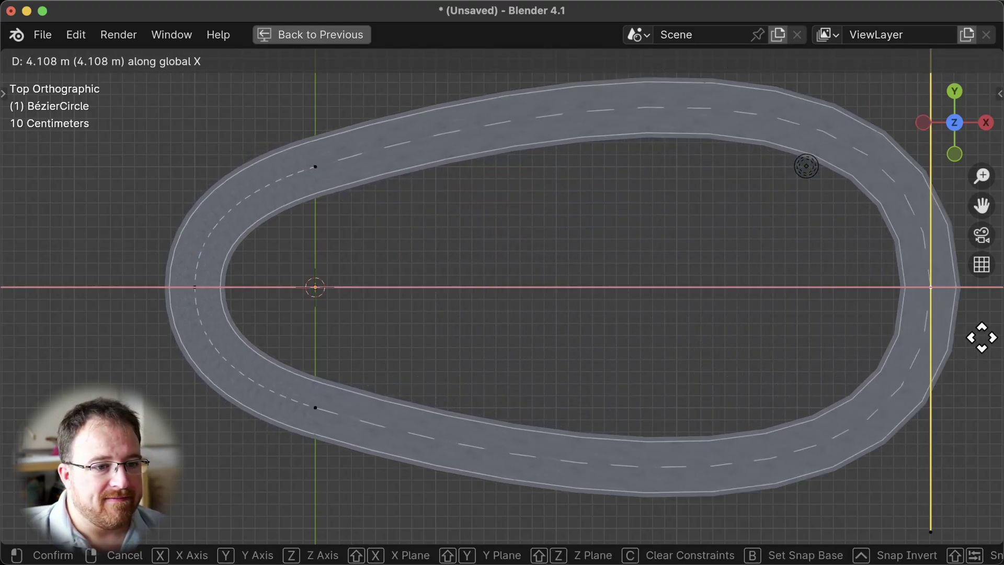
pyautogui.click(982, 338)
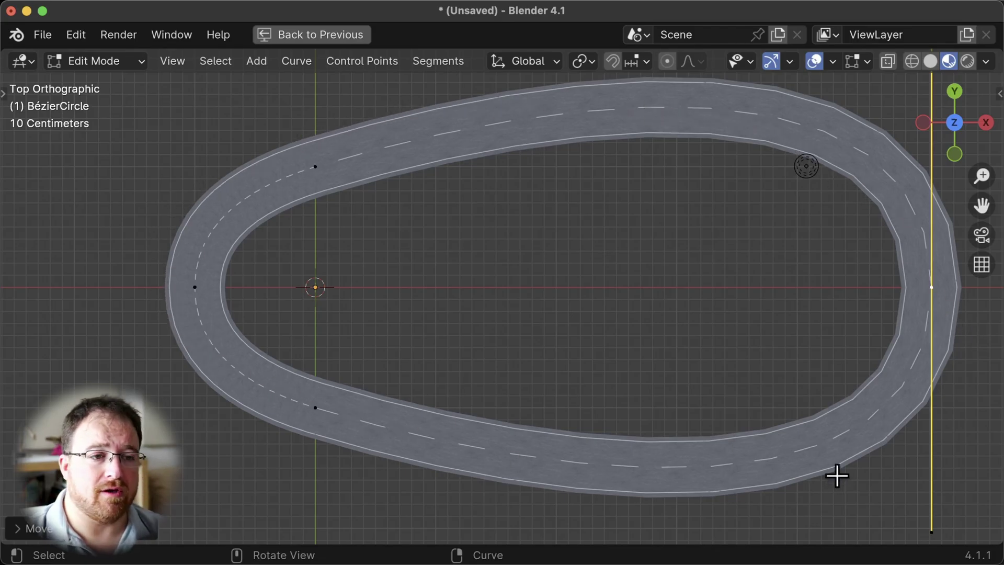
pyautogui.press('Tab')
pyautogui.press('Tab')
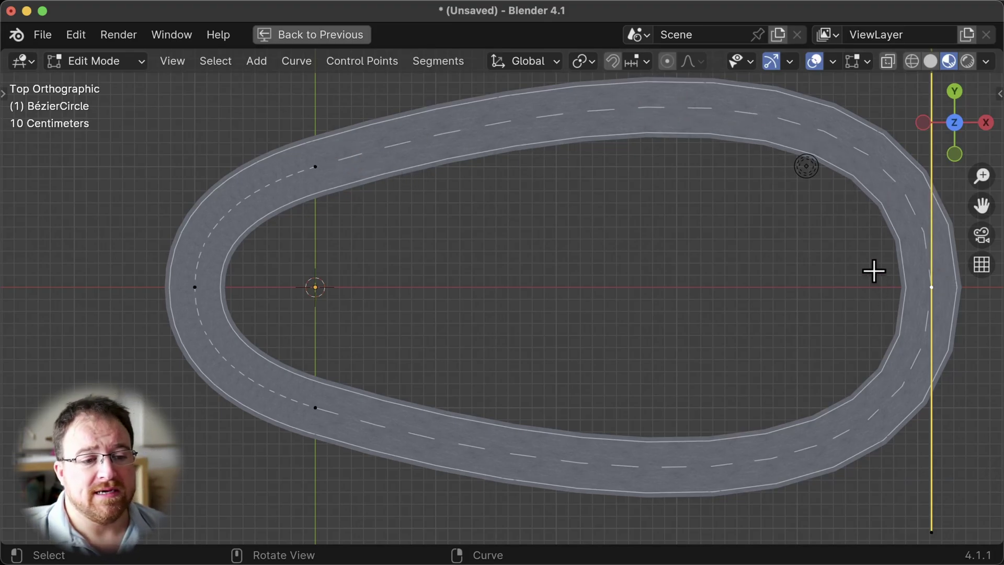
# Subdivide the segment between the stretched-out end point and the upper control point with 5 cuts and check the dashes in Object Mode
pyautogui.keyDown('shift'); pyautogui.click(315, 166); pyautogui.keyUp('shift')
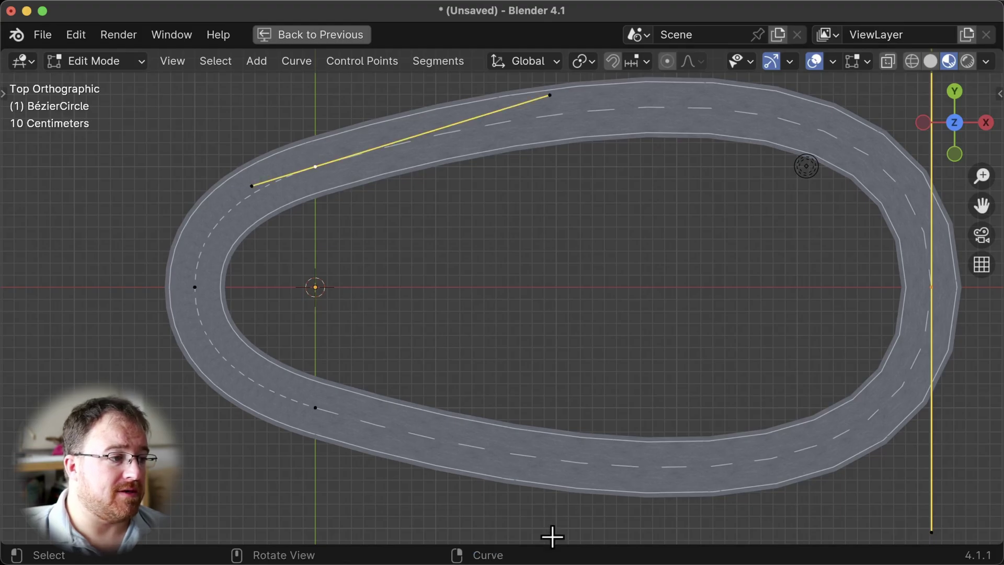
pyautogui.rightClick(656, 178)
pyautogui.click(578, 71)
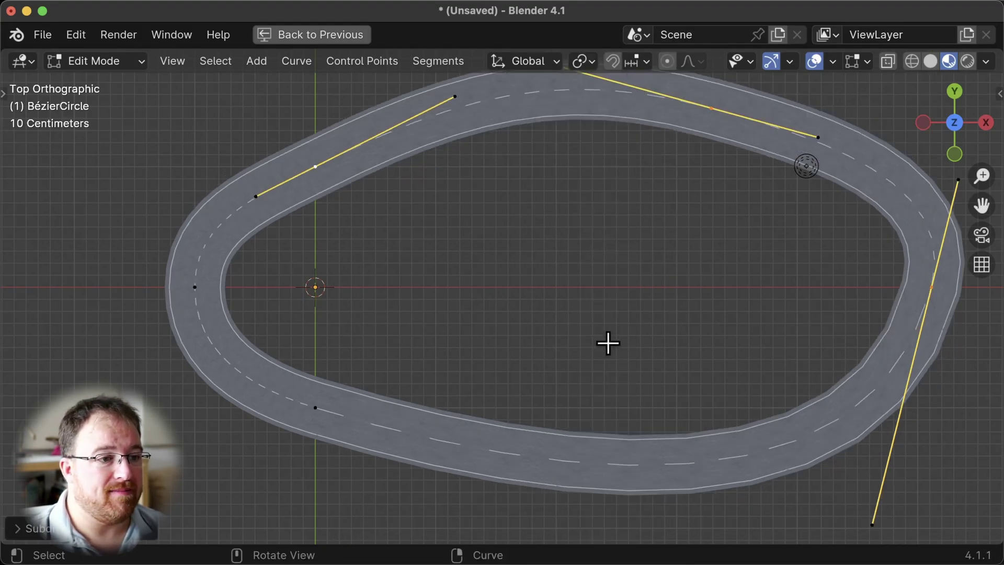
pyautogui.scroll(-2, 607, 343)
pyautogui.click(30, 529)
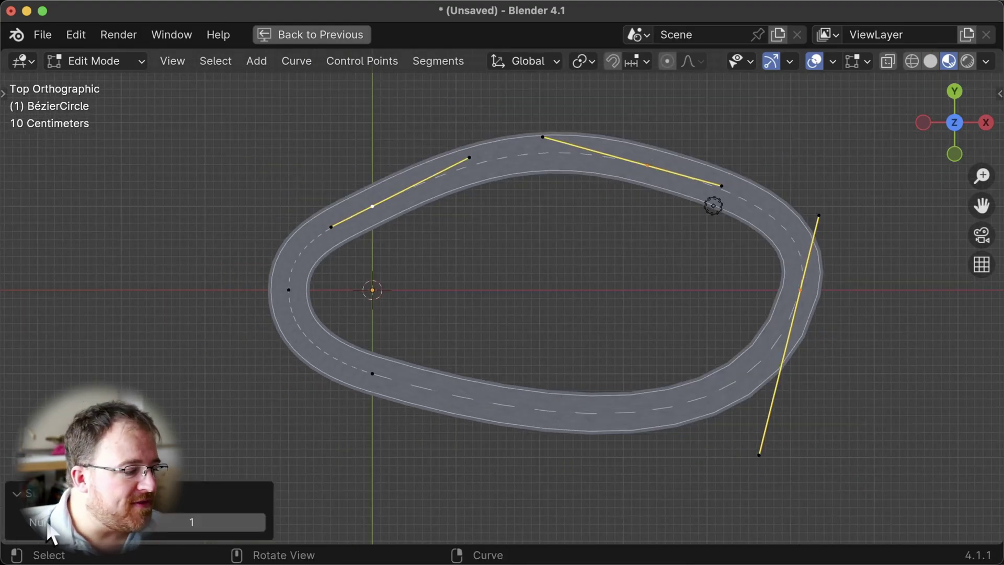
pyautogui.click(259, 522)
pyautogui.click(260, 522)
pyautogui.click(260, 522)
pyautogui.click(260, 522)
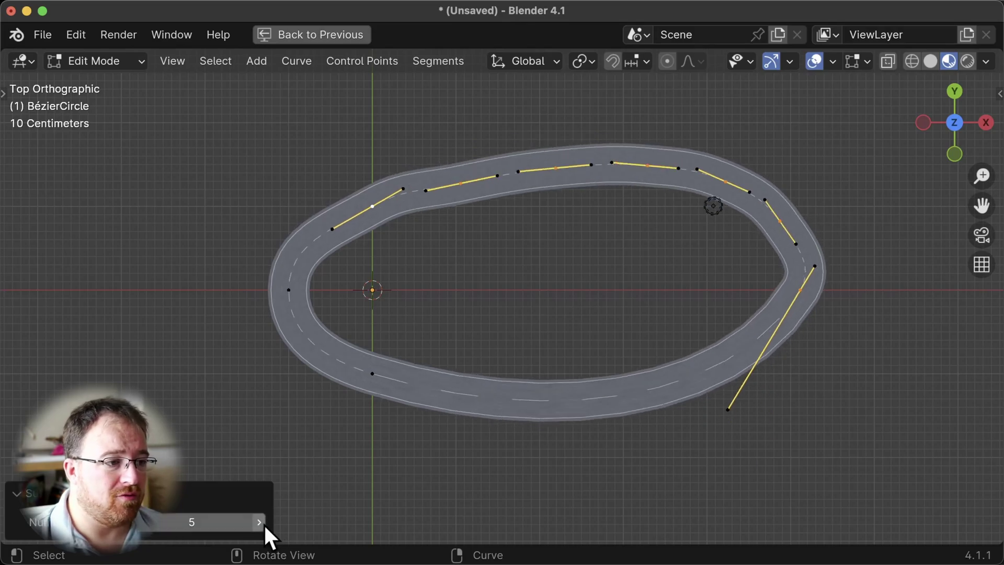
pyautogui.press('Tab')
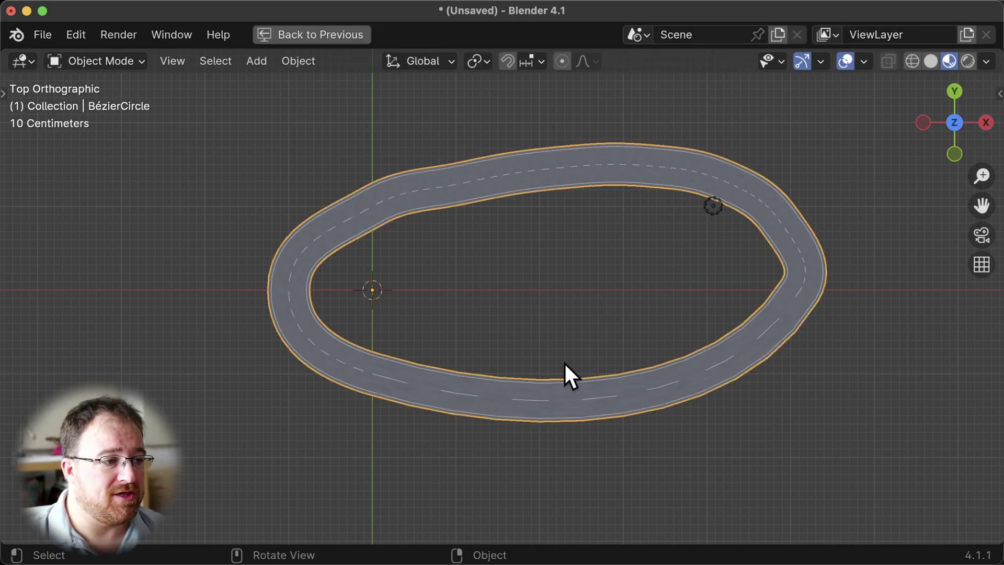
pyautogui.press('Tab')
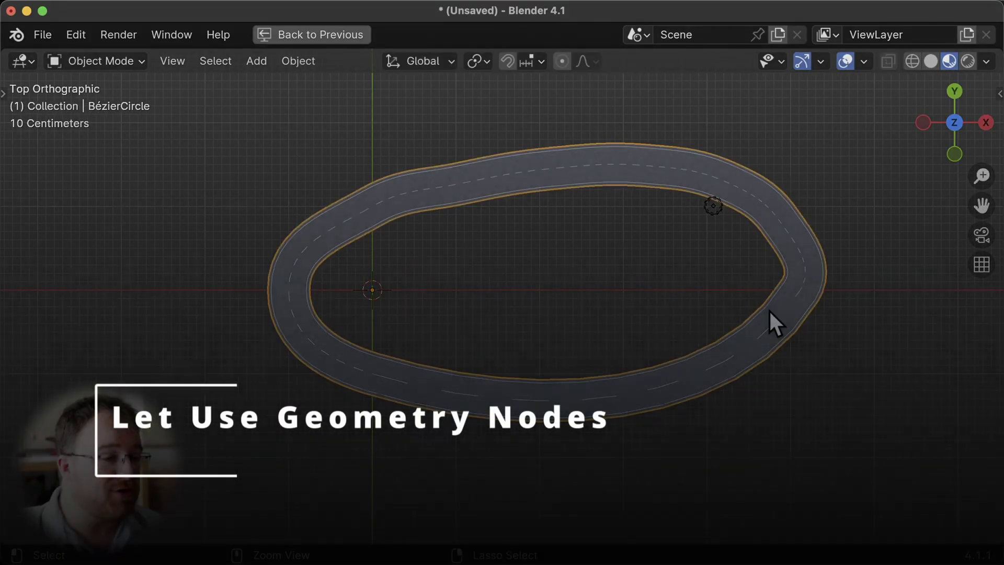
# Switch to the Geometry Nodes workspace and create a new geometry node tree on the road curve
pyautogui.click(317, 39)
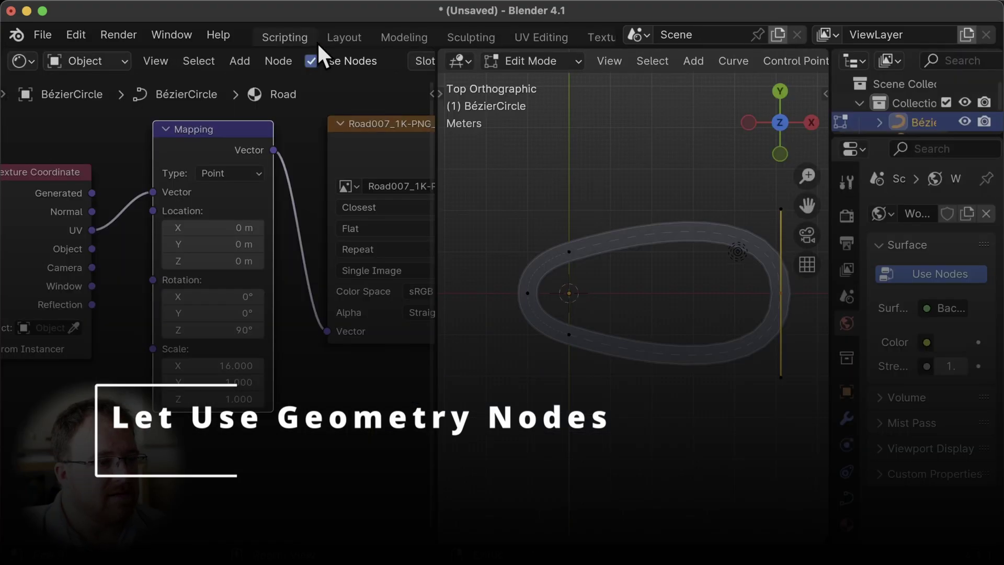
pyautogui.scroll(-6, 542, 38)
pyautogui.click(542, 37)
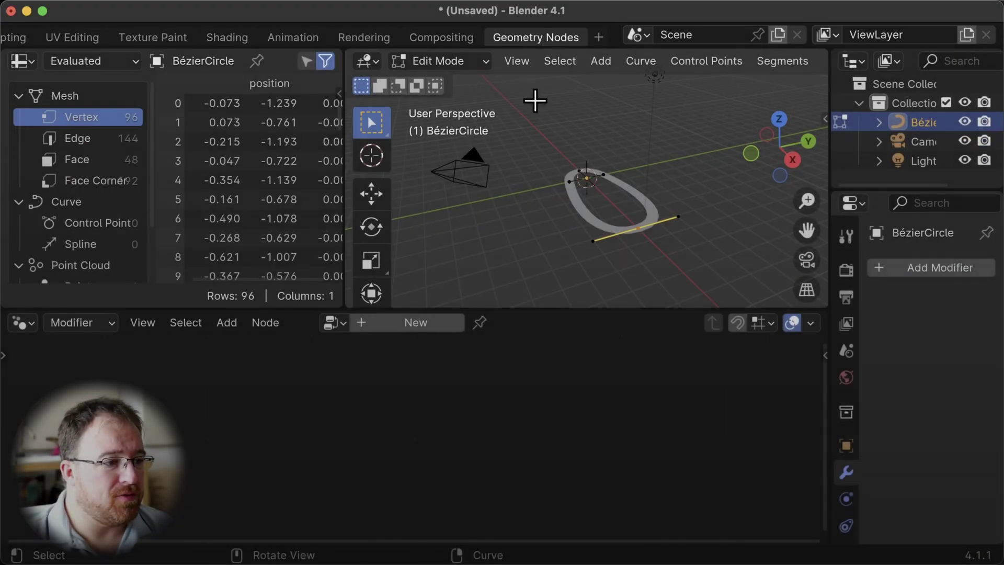
pyautogui.click(414, 324)
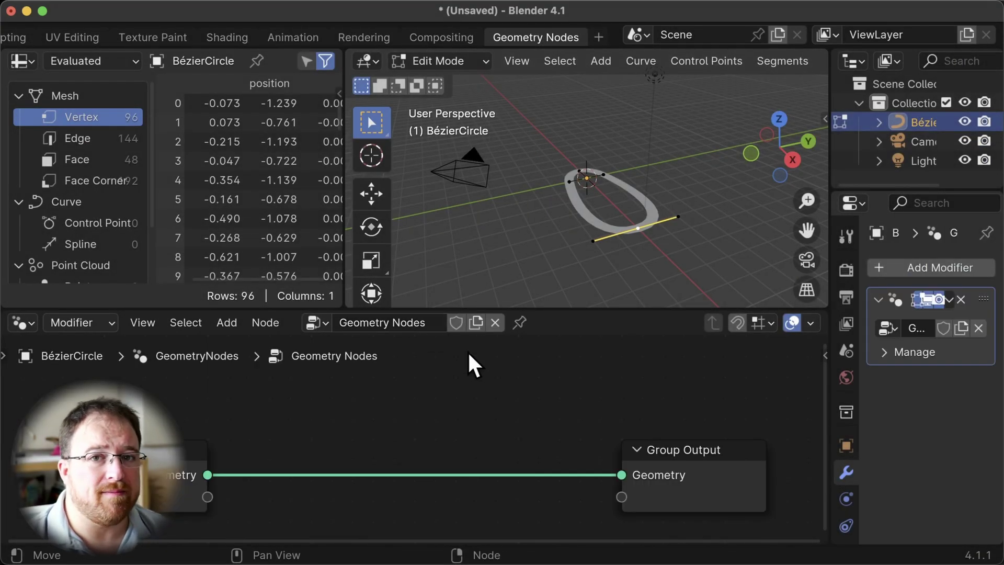
# Add a Resample Curve node between the group's input and output geometry and read its description
pyautogui.hotkey('shift', 'a')
pyautogui.moveTo(380, 206)
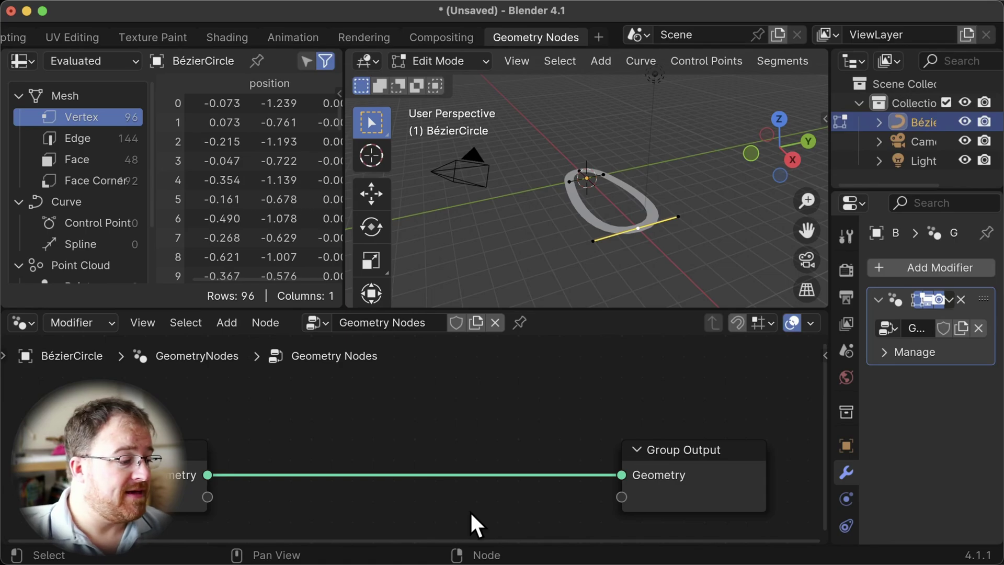
pyautogui.hotkey('shift', 'a')
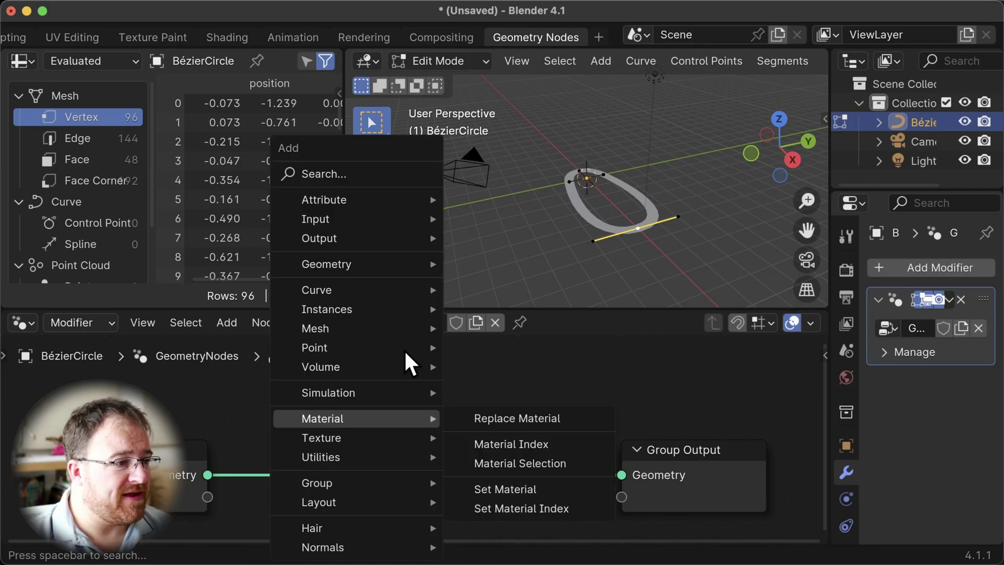
pyautogui.moveTo(378, 292)
pyautogui.moveTo(544, 352)
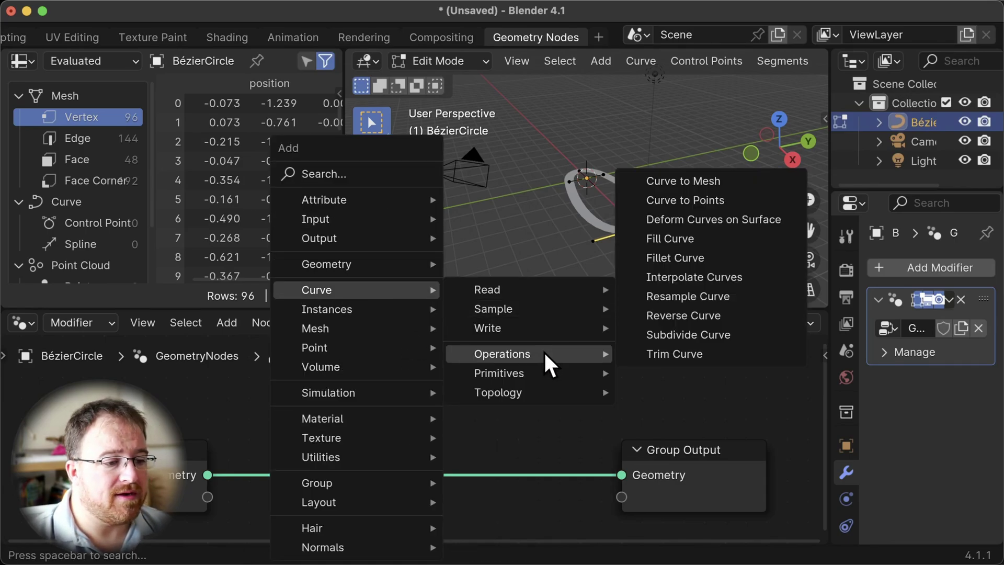
pyautogui.click(725, 296)
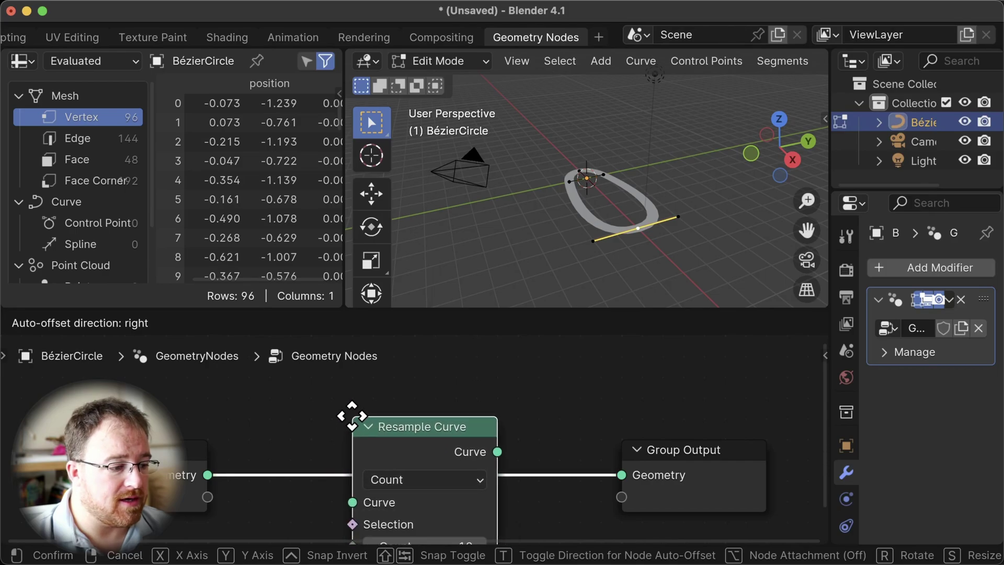
pyautogui.click(321, 409)
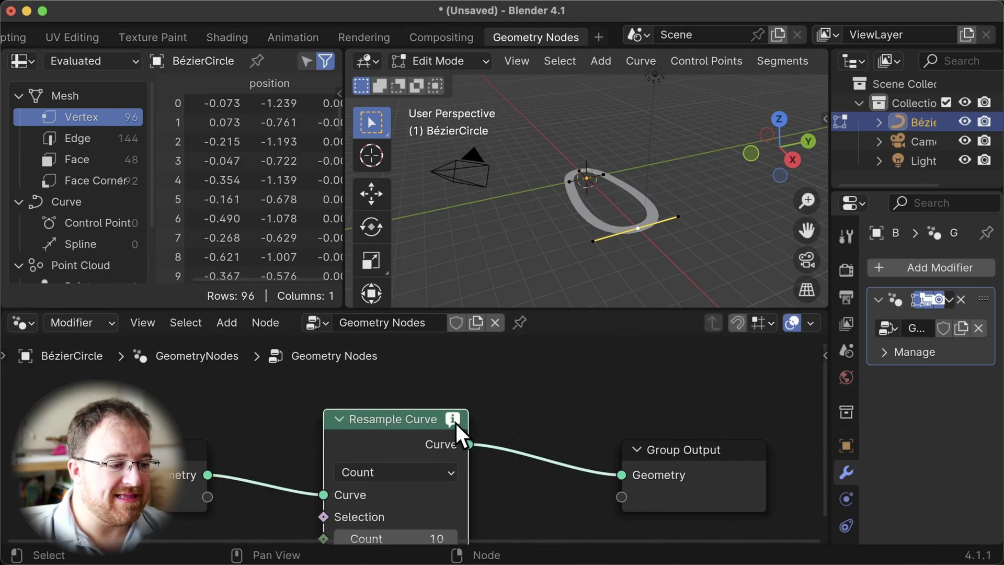
pyautogui.moveTo(455, 422)
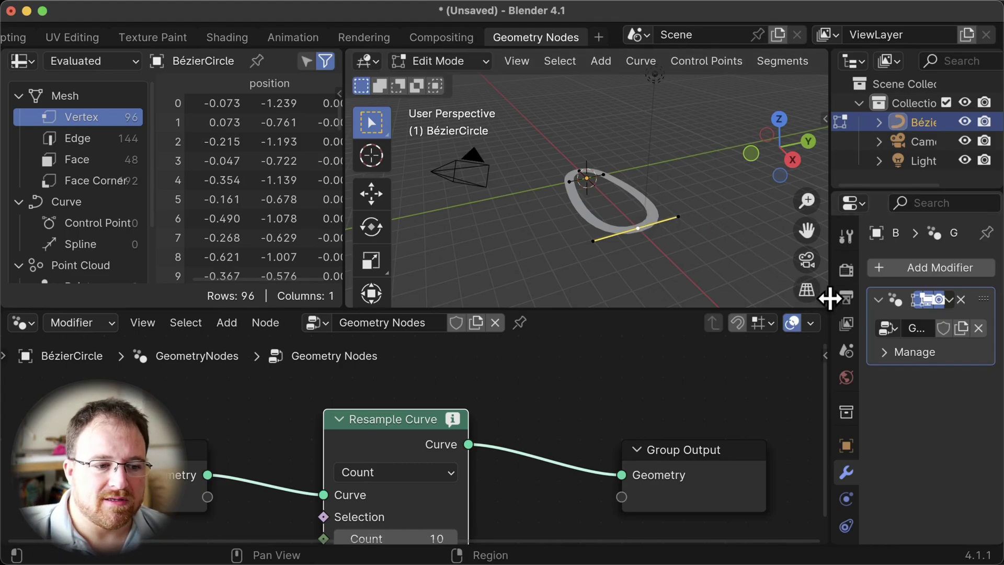
# Set the curve's geometry Extrude to 0 m and view the bare resampled outline from the top
pyautogui.scroll(-3, 852, 366)
pyautogui.click(847, 492)
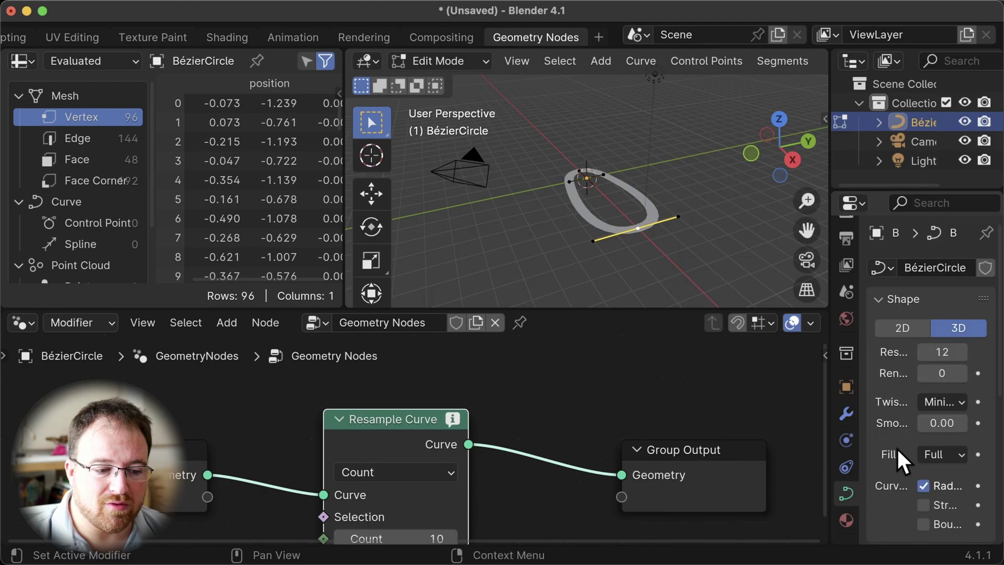
pyautogui.scroll(-5, 900, 445)
pyautogui.moveTo(828, 312); pyautogui.dragTo(722, 313)
pyautogui.click(799, 422)
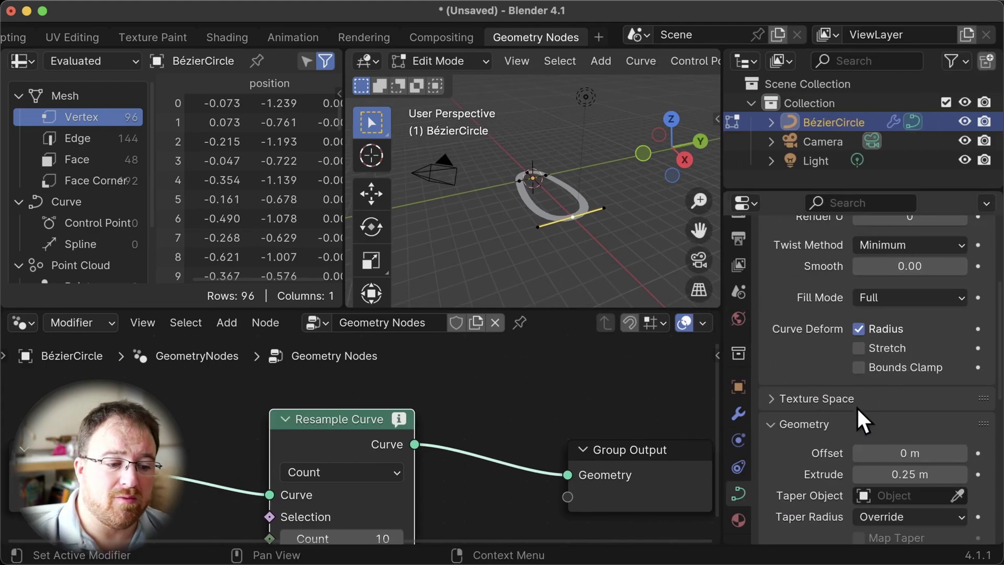
pyautogui.scroll(-5, 915, 340)
pyautogui.click(954, 279)
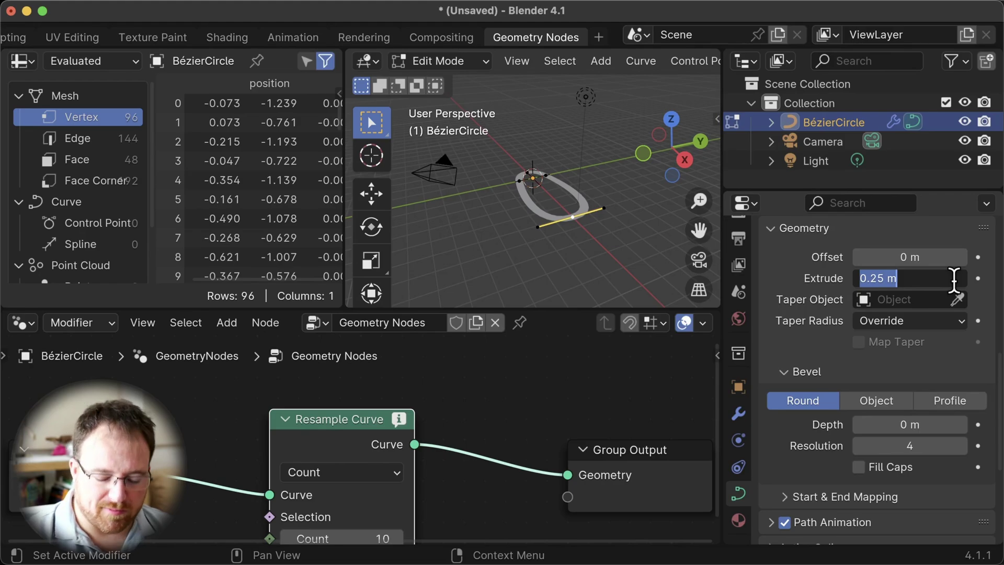
pyautogui.press('Return')
pyautogui.moveTo(551, 181); pyautogui.dragTo(544, 228, button='middle')
pyautogui.press('KP_7')
pyautogui.scroll(2, 522, 179)
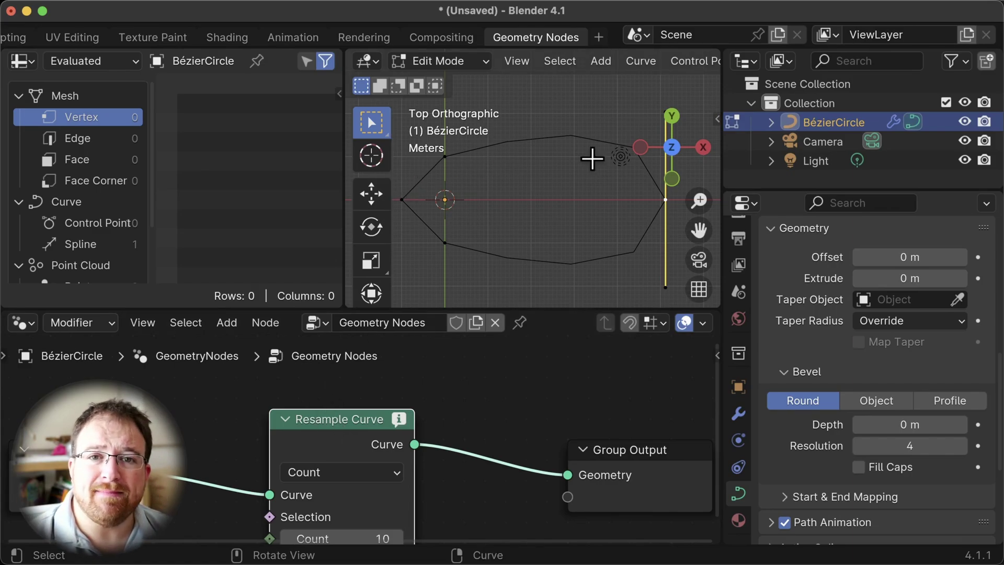
# Set the Resample Curve node's Count to 64
pyautogui.moveTo(370, 421); pyautogui.dragTo(372, 394)
pyautogui.moveTo(403, 525)
pyautogui.mouseDown()
pyautogui.moveTo(426, 525)
pyautogui.moveTo(400, 516)
pyautogui.mouseUp()
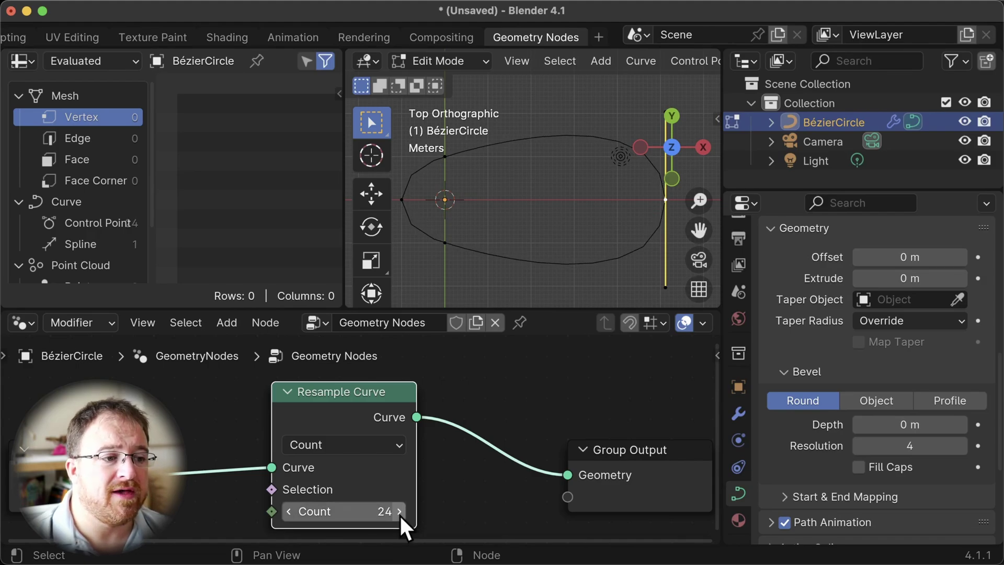
pyautogui.click(357, 512)
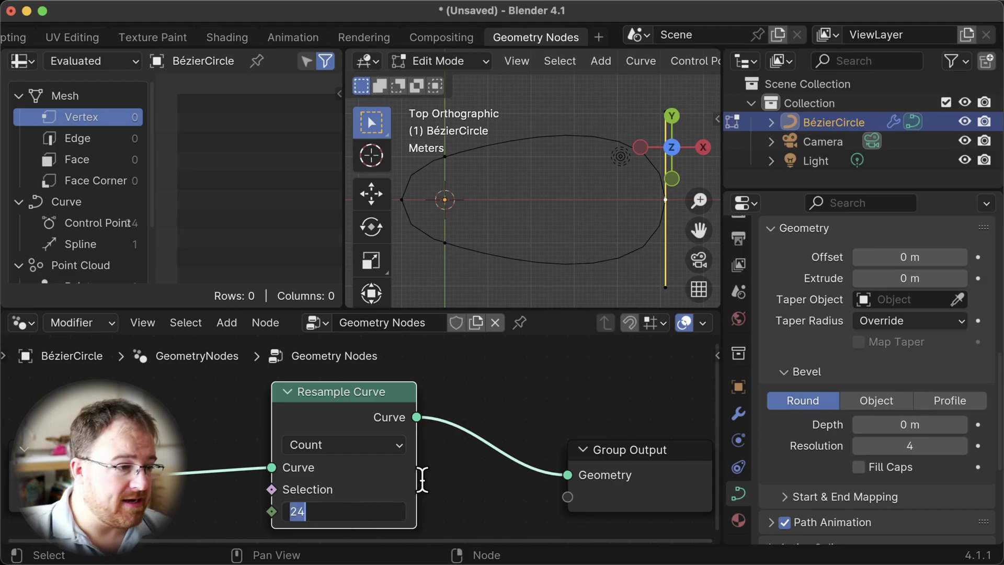
pyautogui.write('64')
pyautogui.press('Return')
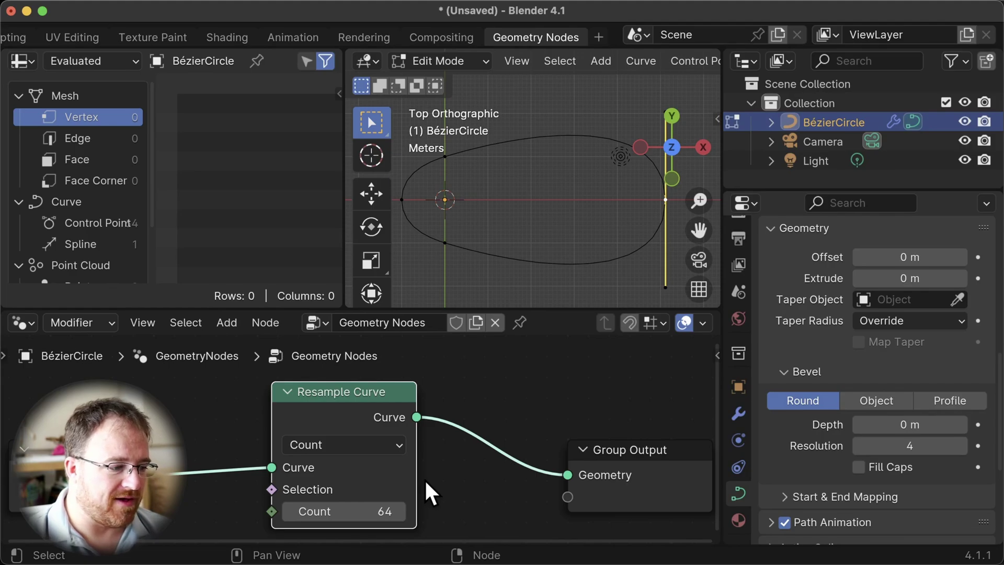
# Switch to Object Mode and try to apply the Geometry Nodes modifier to the curve
pyautogui.click(737, 412)
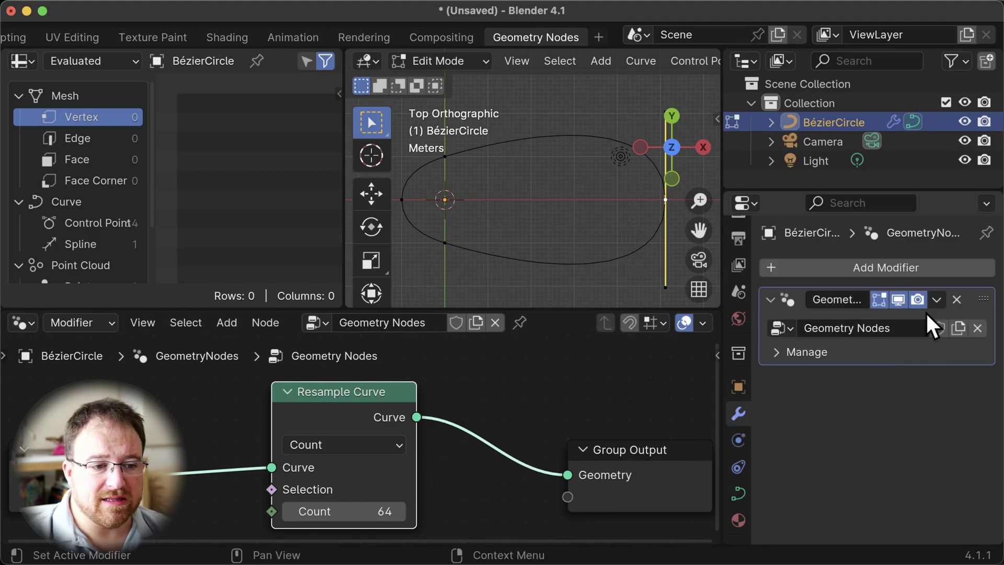
pyautogui.click(936, 299)
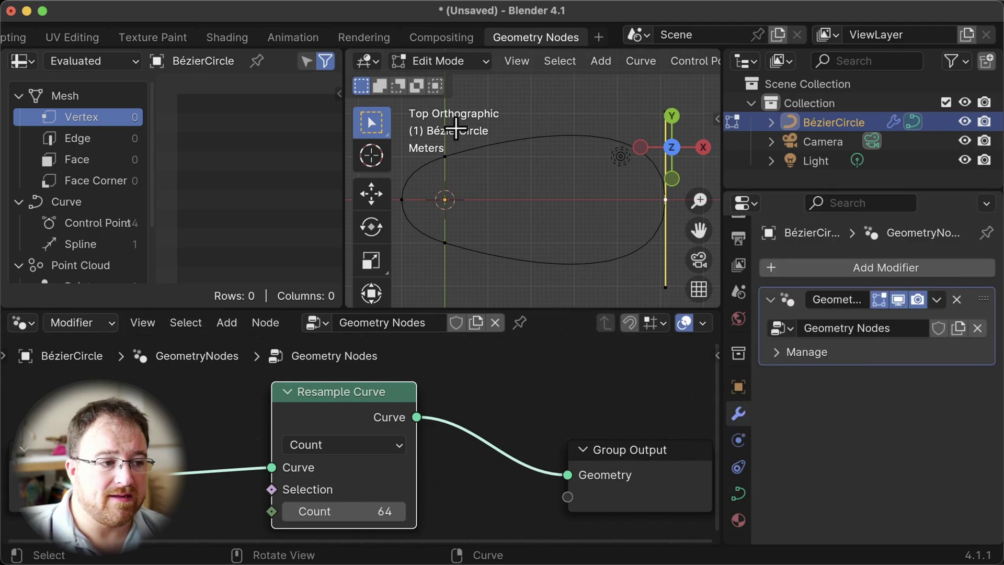
pyautogui.press('Tab')
pyautogui.click(940, 297)
pyautogui.click(884, 324)
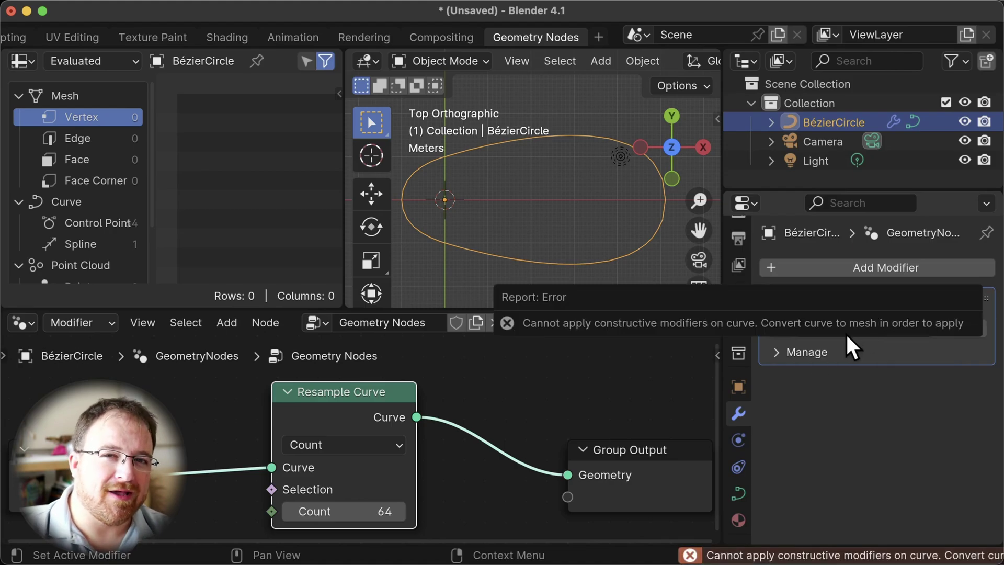
# Convert the curve to a mesh and back to a curve, and show its control points in Edit Mode
pyautogui.rightClick(517, 254)
pyautogui.moveTo(517, 256)
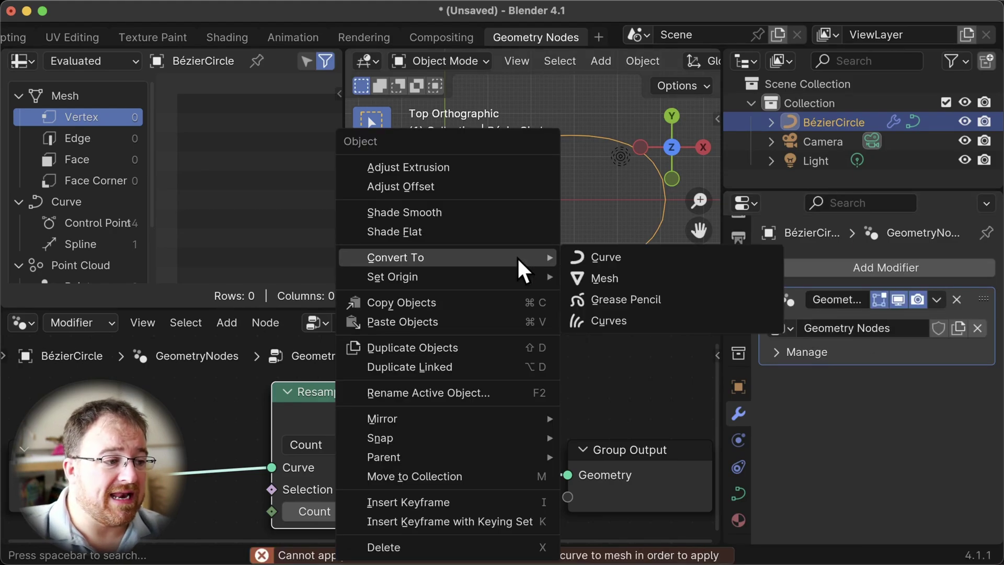
pyautogui.click(617, 278)
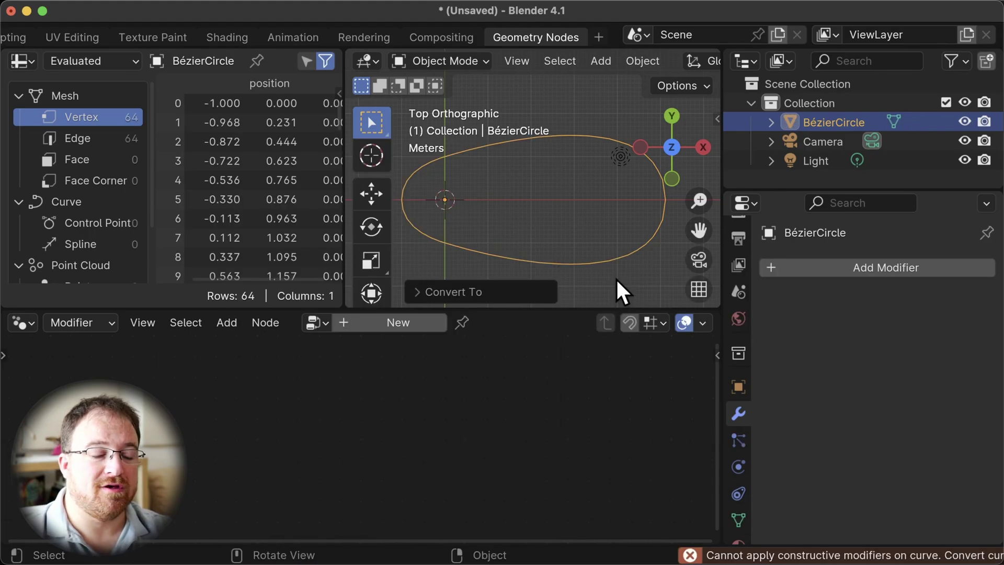
pyautogui.rightClick(578, 253)
pyautogui.moveTo(579, 253)
pyautogui.click(676, 254)
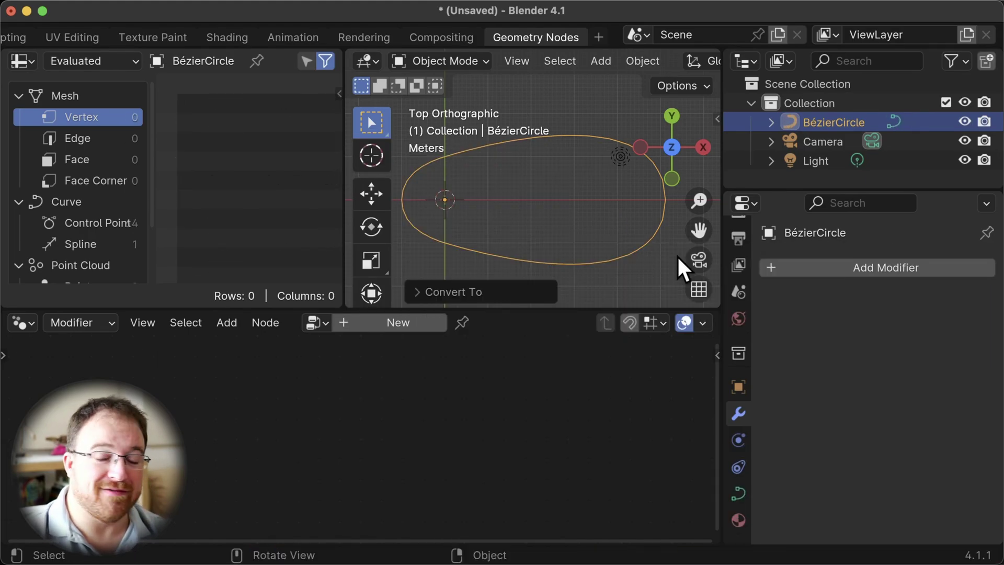
pyautogui.press('Tab')
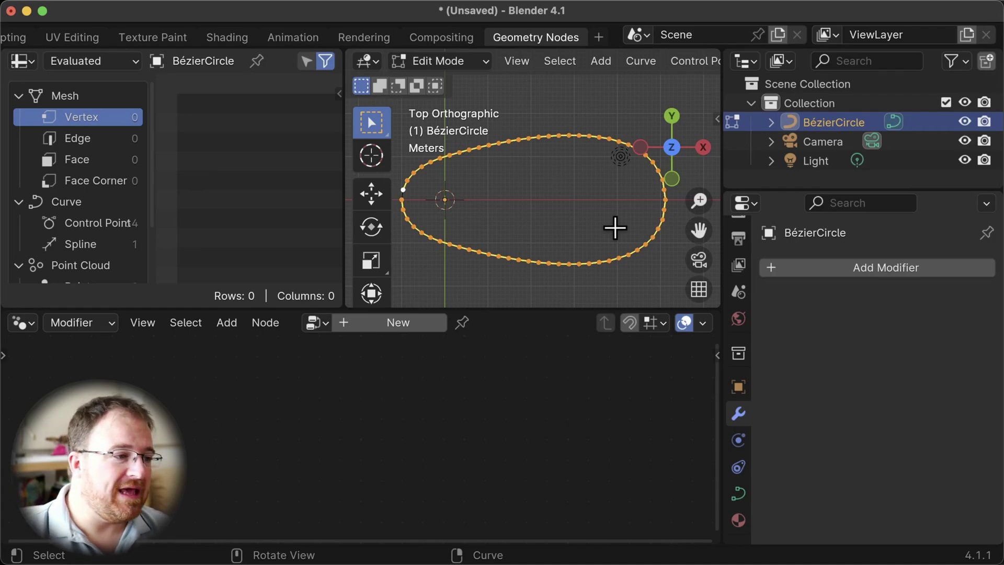
# Set the converted curve's geometry Extrude to 0.25 m and view the extruded band at an angle in Object Mode
pyautogui.click(739, 494)
pyautogui.scroll(-10, 857, 419)
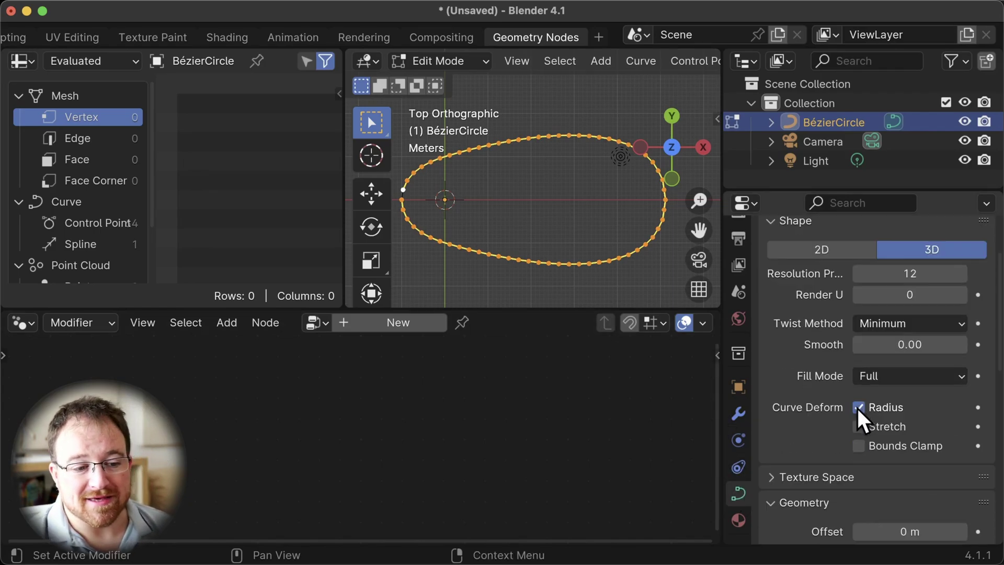
pyautogui.click(910, 357)
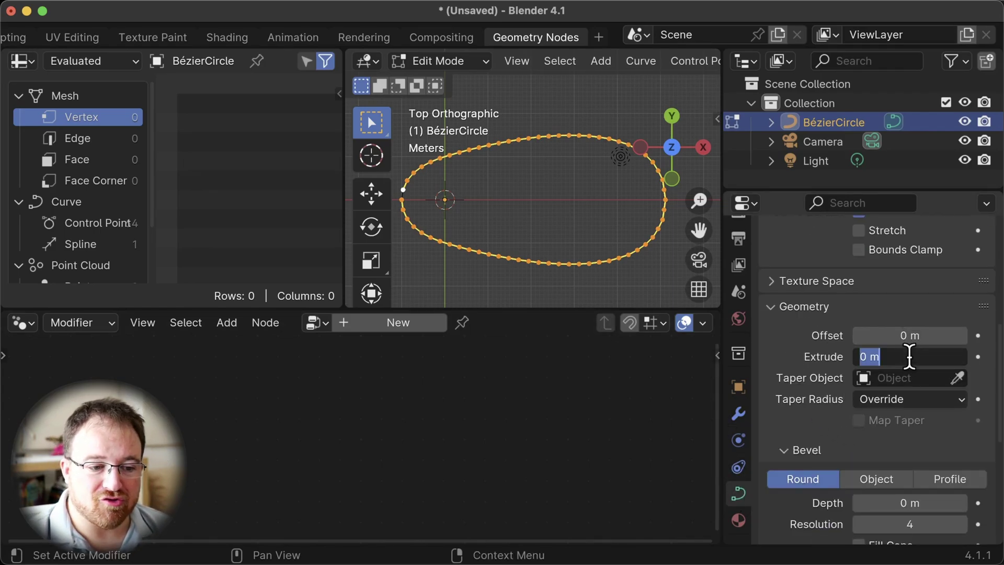
pyautogui.write('.25')
pyautogui.press('Return')
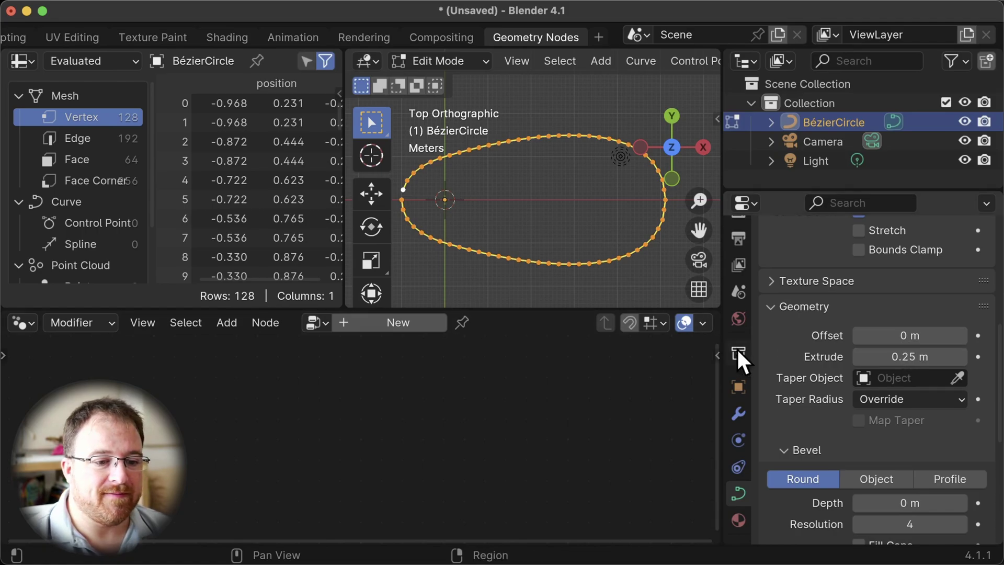
pyautogui.press('Tab')
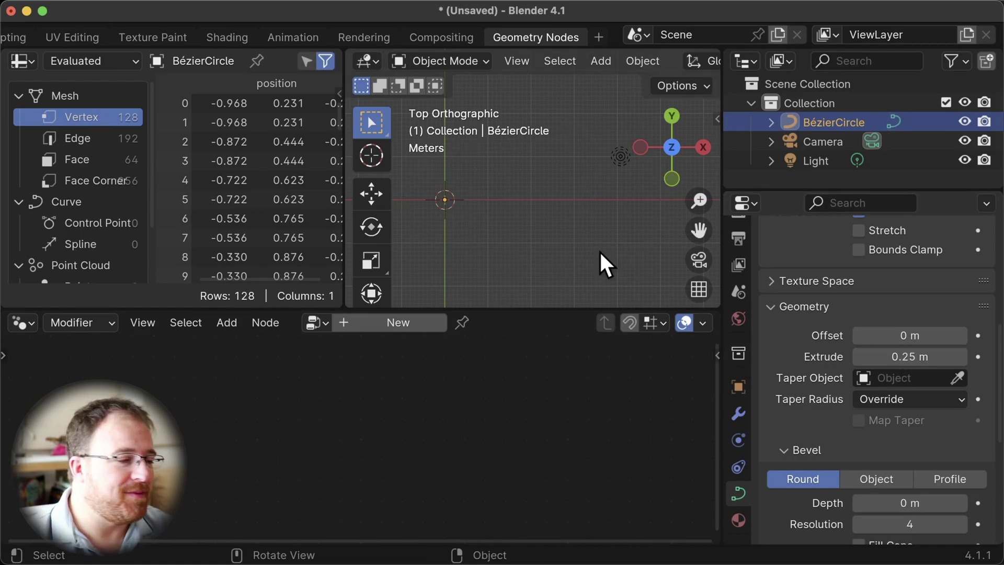
pyautogui.moveTo(648, 246); pyautogui.dragTo(634, 270, button='middle')
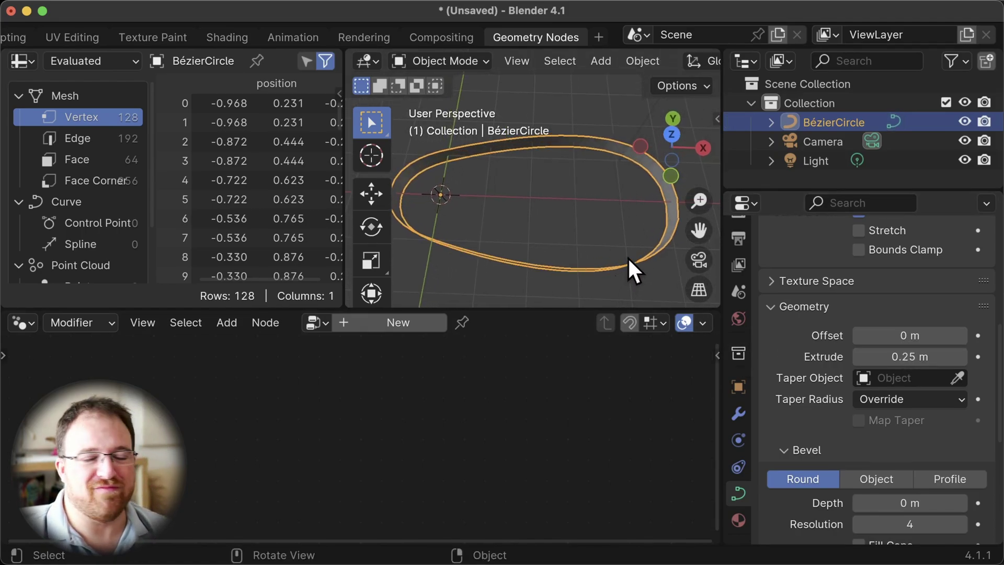
# Set the Mean Tilt of all the curve's control points to 90° in Edit Mode
pyautogui.press('Tab')
pyautogui.click(720, 117)
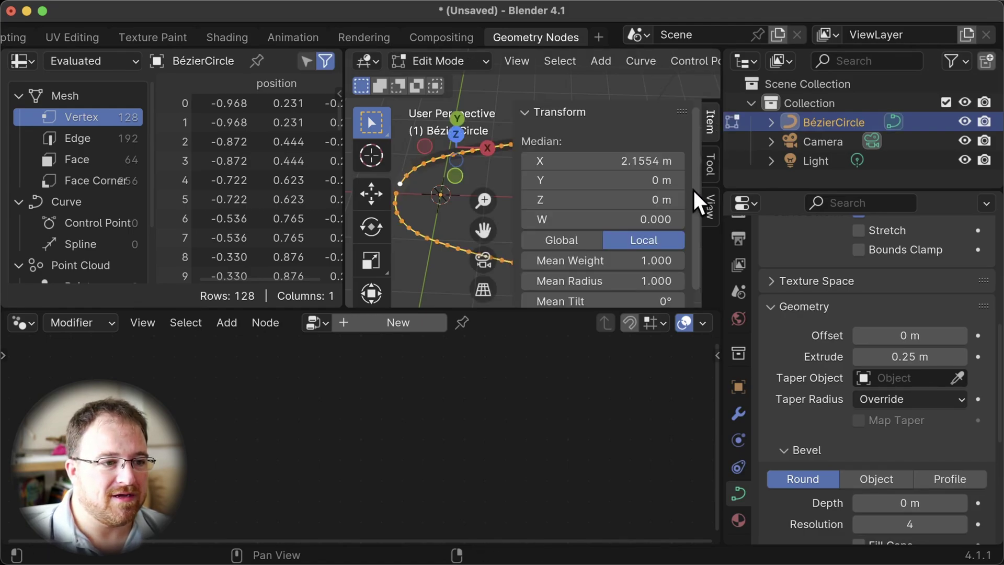
pyautogui.scroll(-1, 652, 292)
pyautogui.click(647, 293)
pyautogui.write('90')
pyautogui.press('Return')
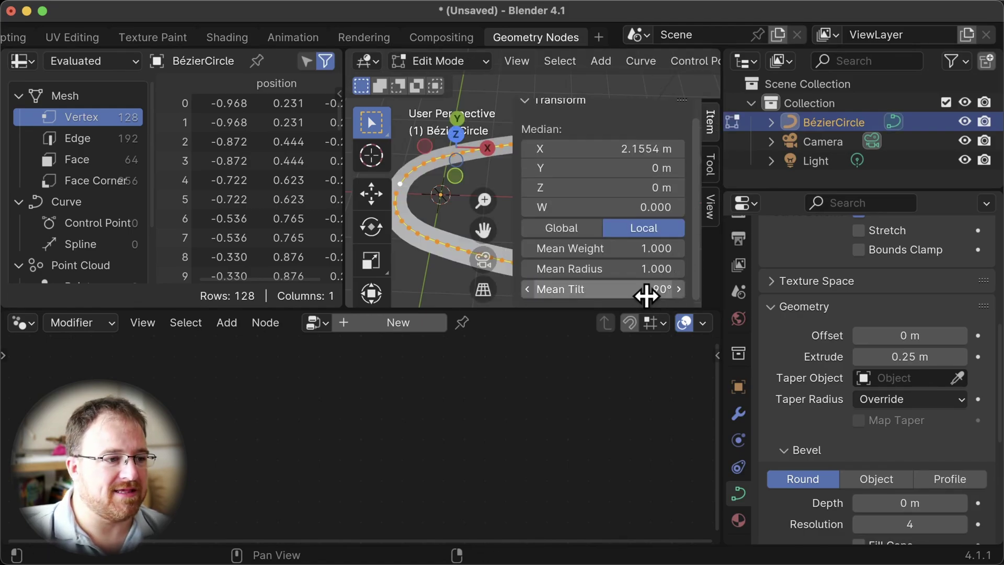
# Switch to the Shading workspace and show the viewport in Material Preview with the whole road in view
pyautogui.click(227, 37)
pyautogui.scroll(2, 774, 419)
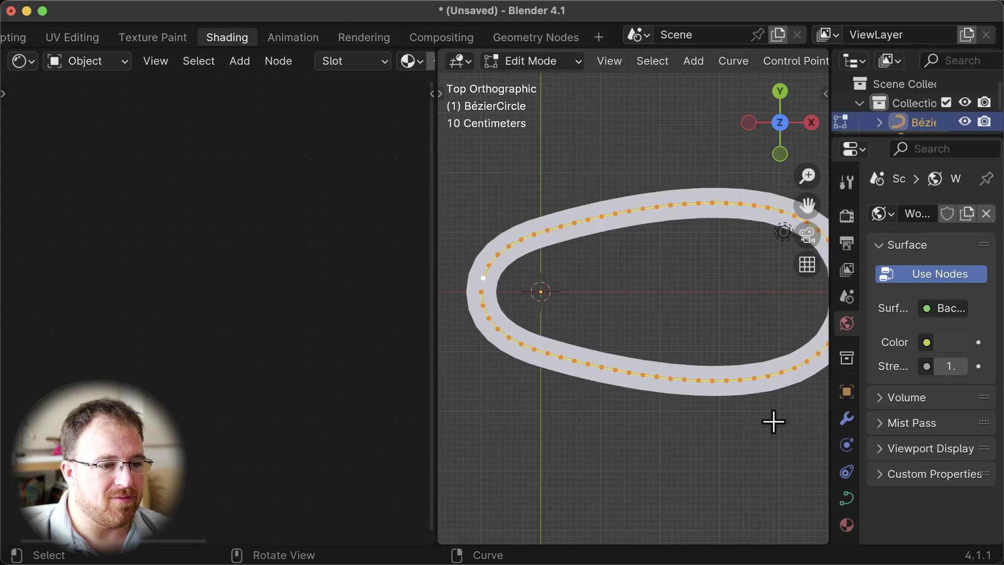
pyautogui.press('z')
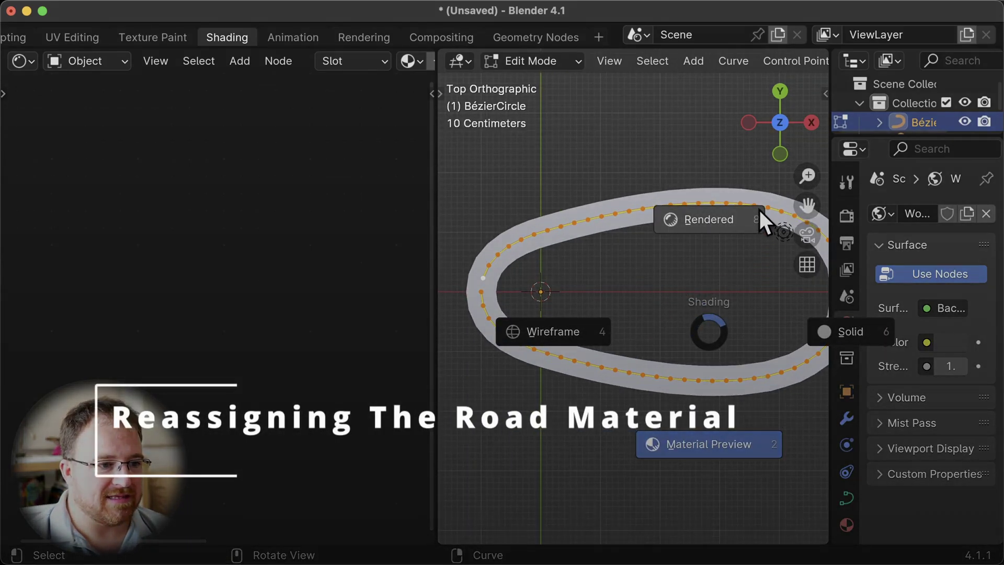
pyautogui.click(761, 443)
pyautogui.keyDown('shift'); pyautogui.moveTo(726, 296); pyautogui.dragTo(695, 276, button='middle'); pyautogui.keyUp('shift')
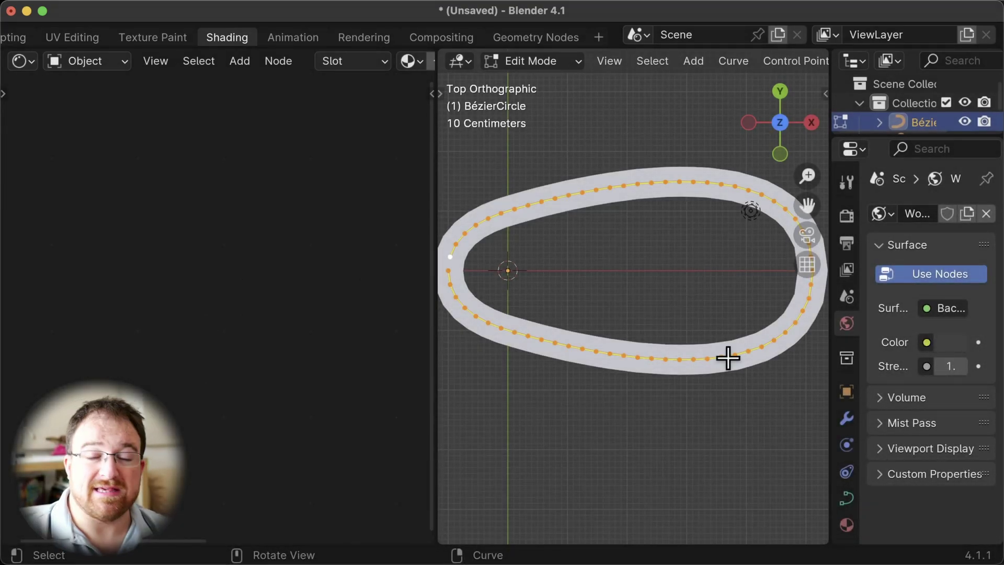
# Assign the existing Road material to the curve and return to Object Mode
pyautogui.click(847, 524)
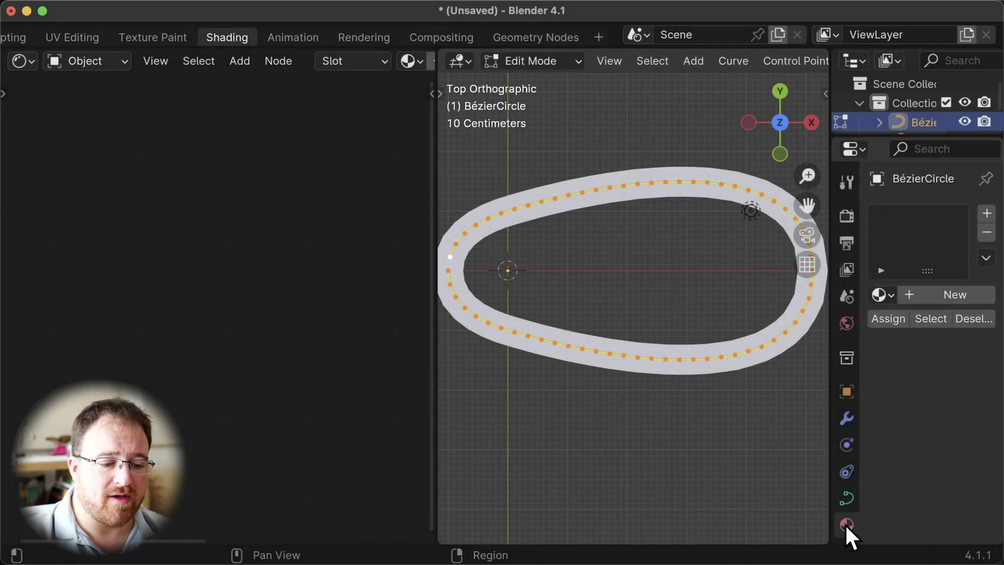
pyautogui.click(884, 294)
pyautogui.click(717, 342)
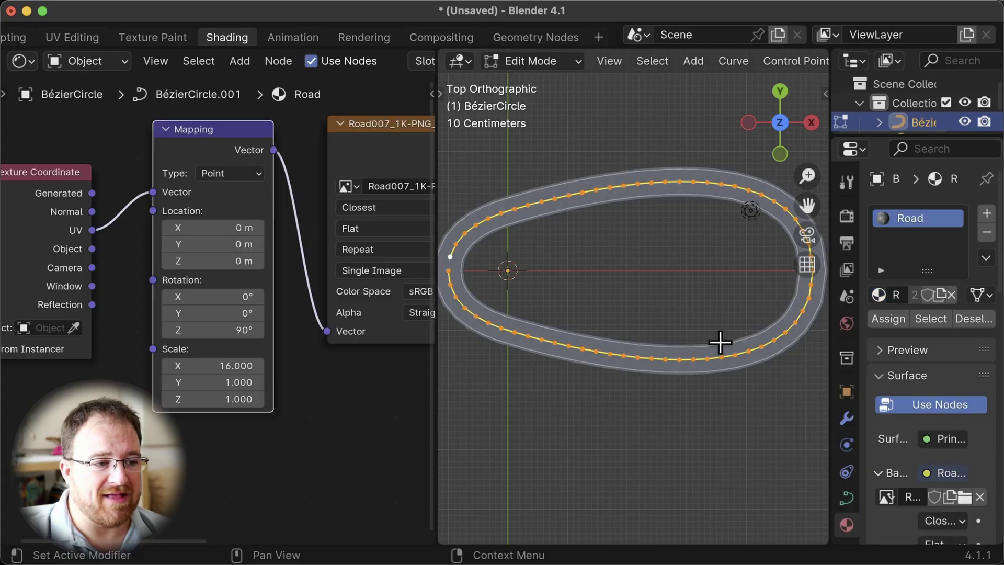
pyautogui.press('Tab')
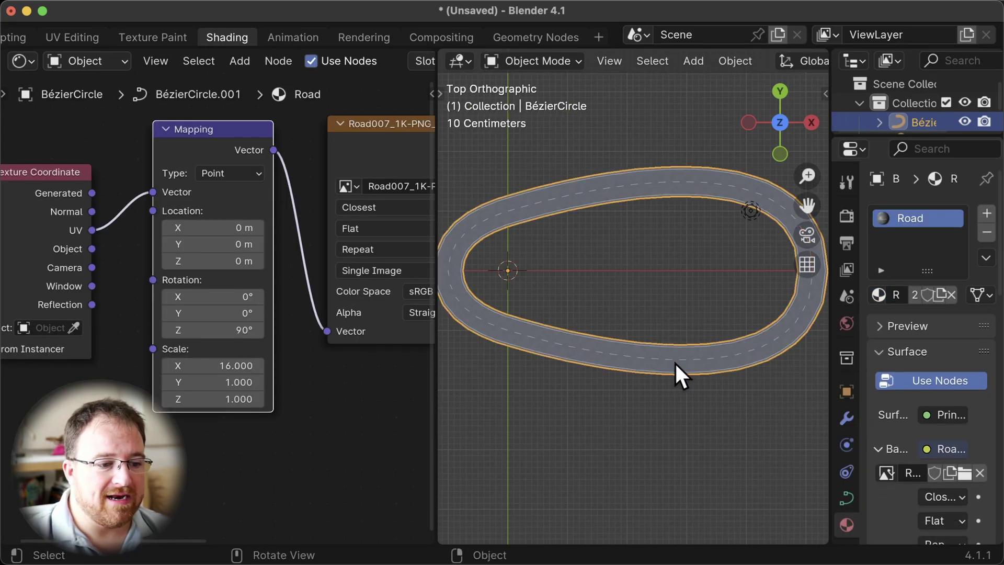
# Examine the texture, dashes and edge lines close up at the road's narrow end from the top view
pyautogui.moveTo(545, 341)
pyautogui.keyDown('ctrl'); pyautogui.mouseDown(button='middle')
pyautogui.moveTo(495, 341)
pyautogui.moveTo(727, 358)
pyautogui.moveTo(530, 258)
pyautogui.moveTo(576, 306)
pyautogui.moveTo(668, 347)
pyautogui.moveTo(551, 329)
pyautogui.mouseUp(button='middle'); pyautogui.keyUp('ctrl')
pyautogui.scroll(3, 555, 338)
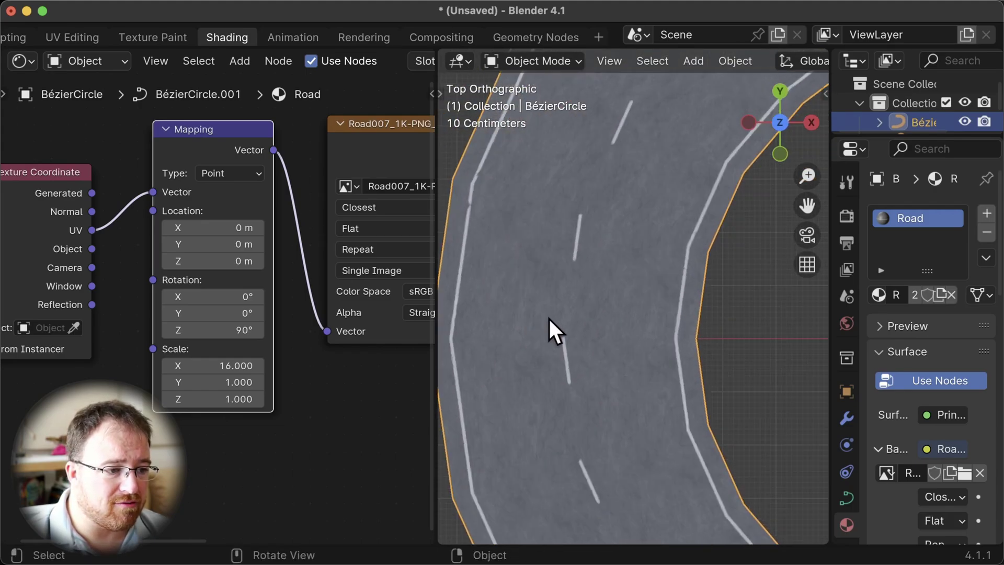
pyautogui.scroll(3, 551, 329)
pyautogui.scroll(3, 565, 335)
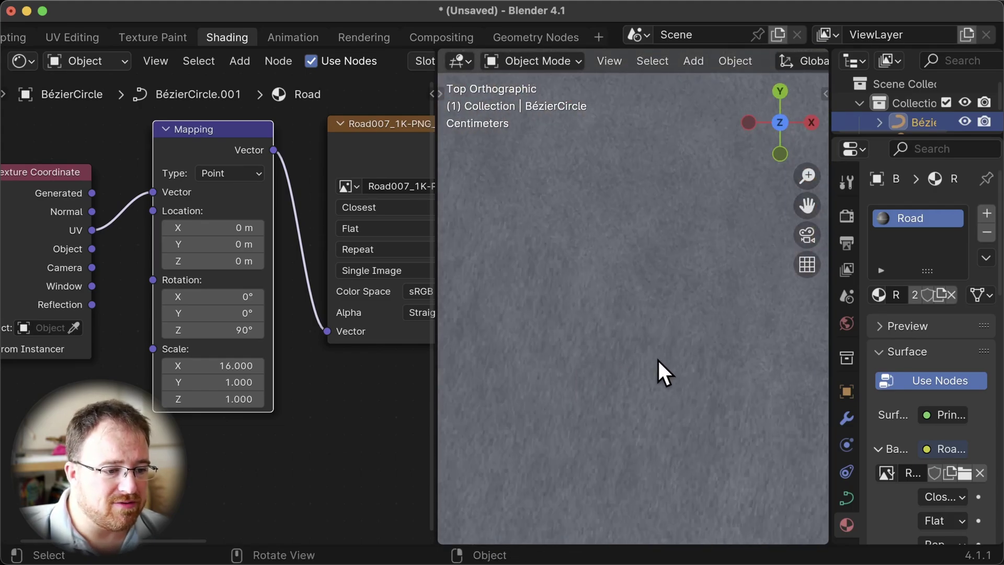
pyautogui.keyDown('ctrl'); pyautogui.moveTo(658, 357); pyautogui.dragTo(679, 292, button='middle'); pyautogui.keyUp('ctrl')
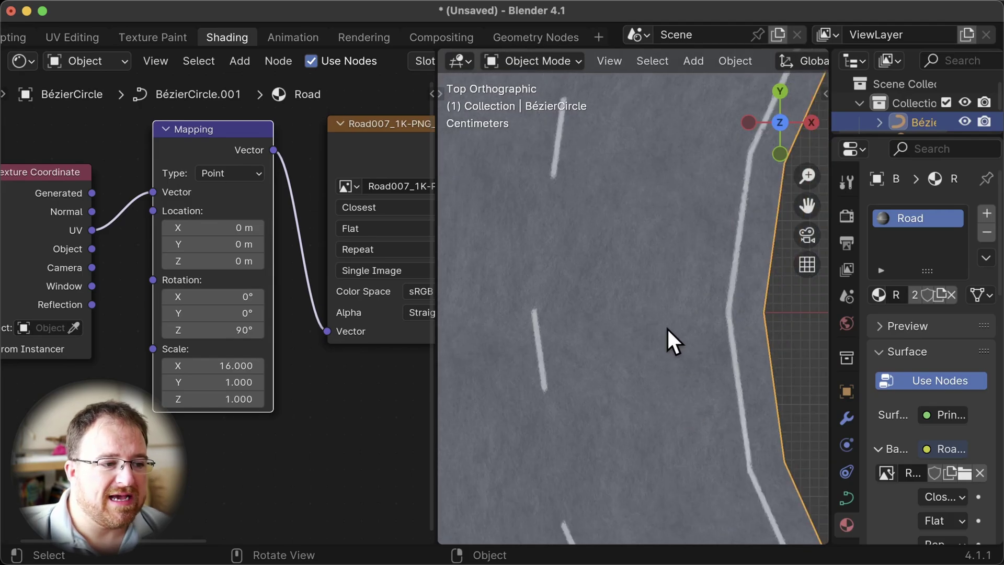
pyautogui.scroll(-10, 667, 327)
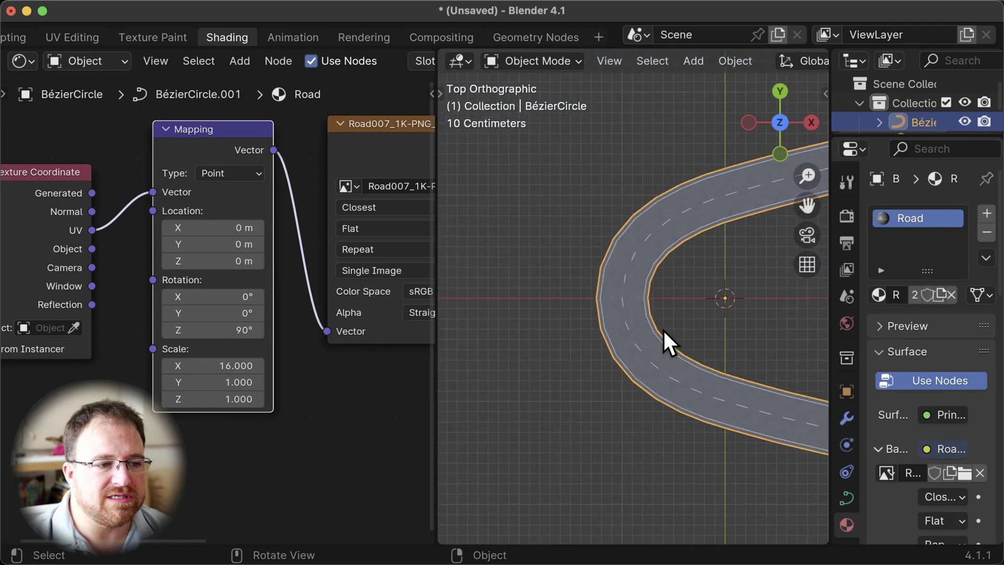
pyautogui.moveTo(689, 306); pyautogui.dragTo(585, 302, button='middle')
pyautogui.press('KP_7')
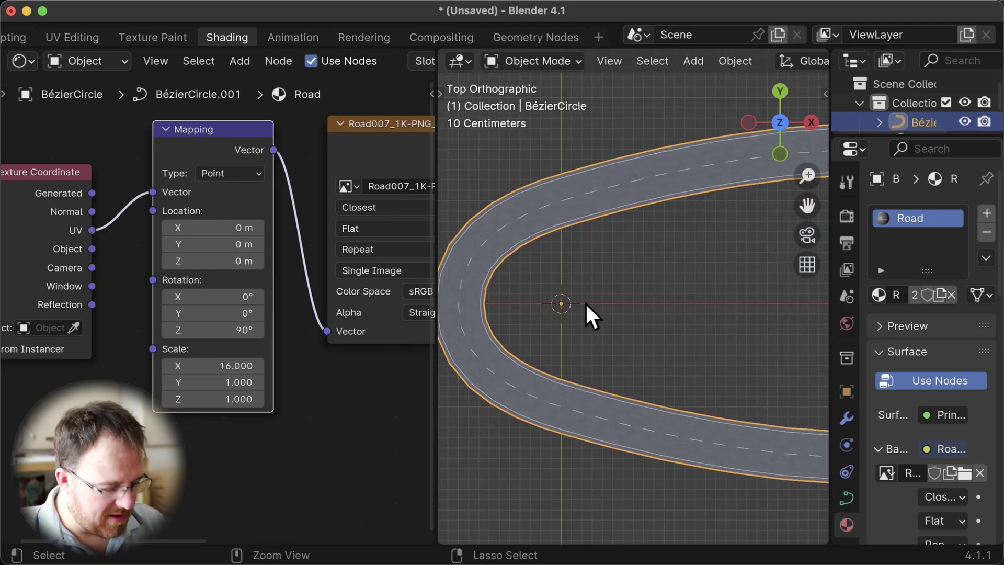
# Add a Subdivision Surface modifier to the road and set its viewport levels to 4
pyautogui.hotkey('ctrl', '3')
pyautogui.hotkey('ctrl', 'z')
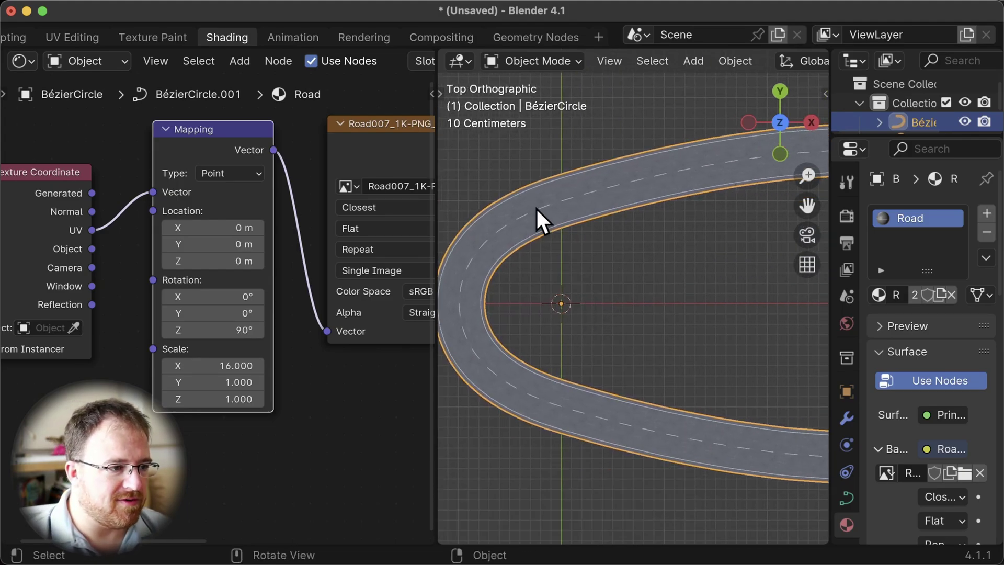
pyautogui.click(847, 418)
pyautogui.click(961, 298)
pyautogui.click(961, 298)
pyautogui.click(961, 298)
pyautogui.click(961, 297)
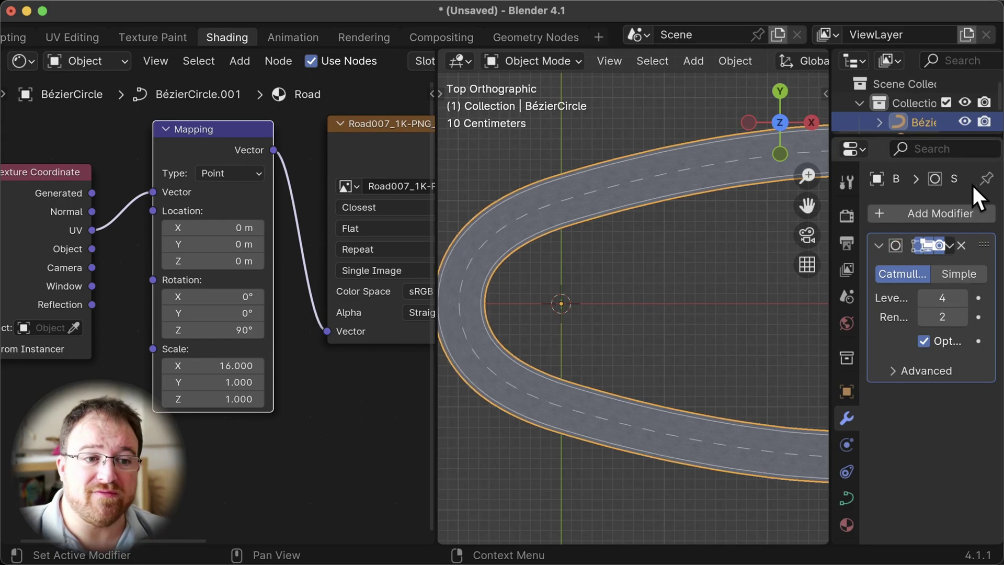
# Move the control point at the road's narrow bend about 0.46 m in Y and 0.6 m in Z, using smooth proportional editing sized about 3.14
pyautogui.scroll(-2, 642, 338)
pyautogui.moveTo(643, 339); pyautogui.dragTo(657, 269, button='middle')
pyautogui.press('Tab')
pyautogui.click(508, 310)
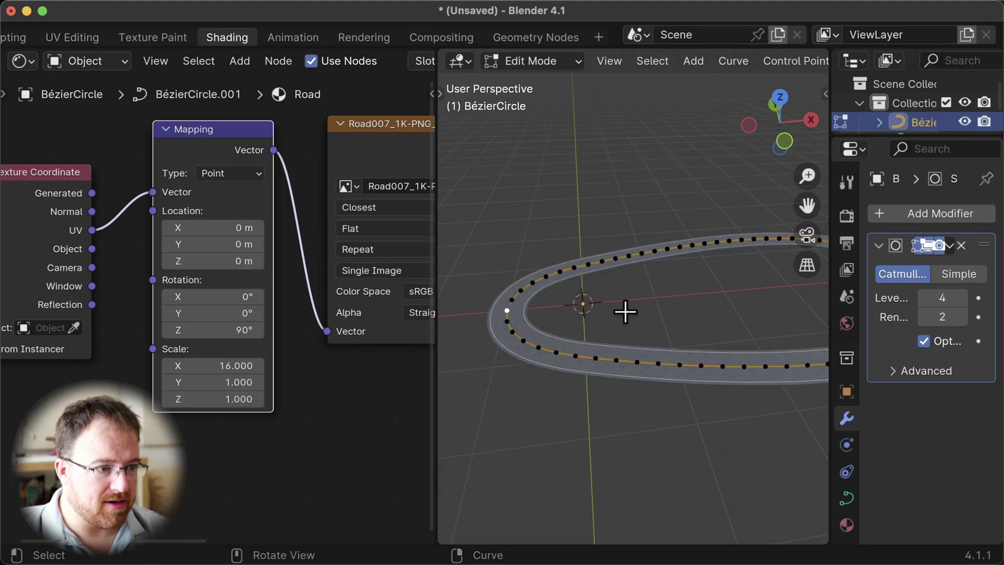
pyautogui.press('g')
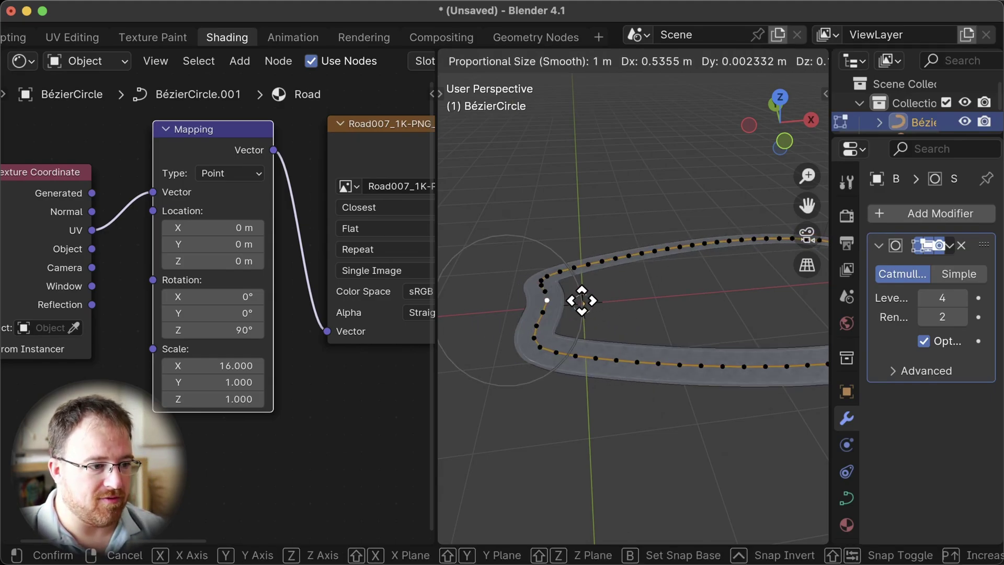
pyautogui.scroll(-7, 539, 254)
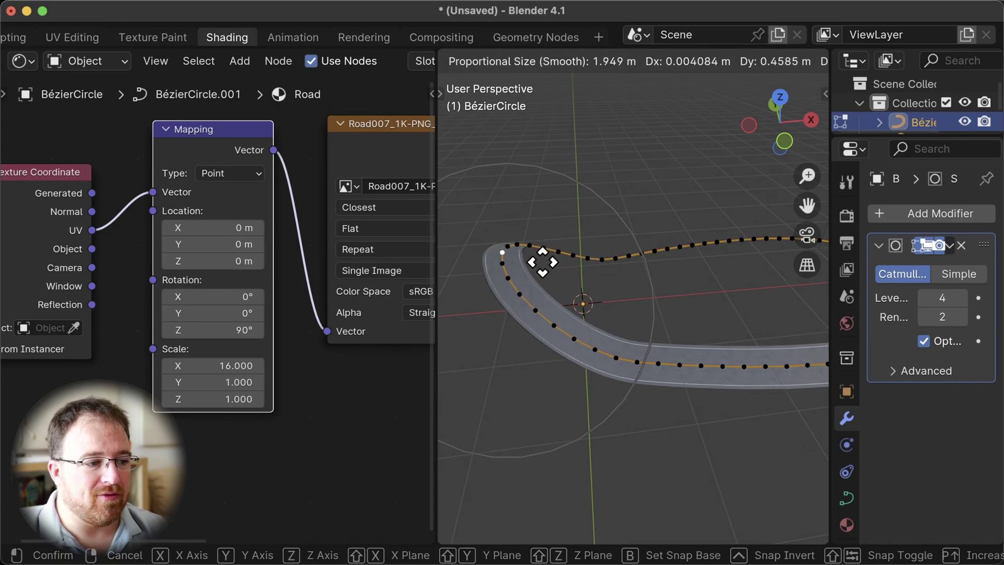
pyautogui.scroll(-5, 536, 259)
pyautogui.click(536, 260)
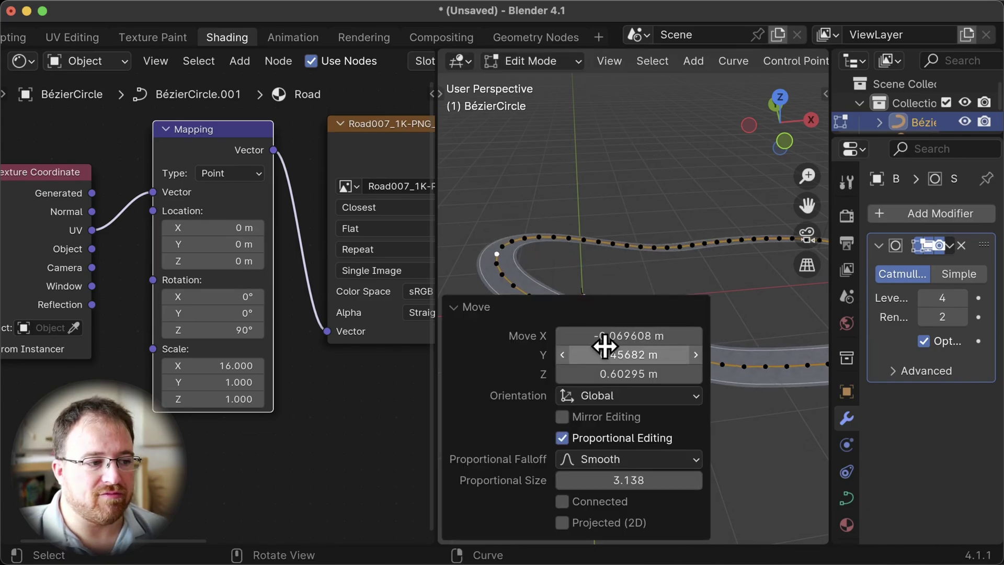
# Return to Object Mode and examine the reshaped road's surface and markings from several angles
pyautogui.press('Tab')
pyautogui.press('Tab')
pyautogui.click(648, 268)
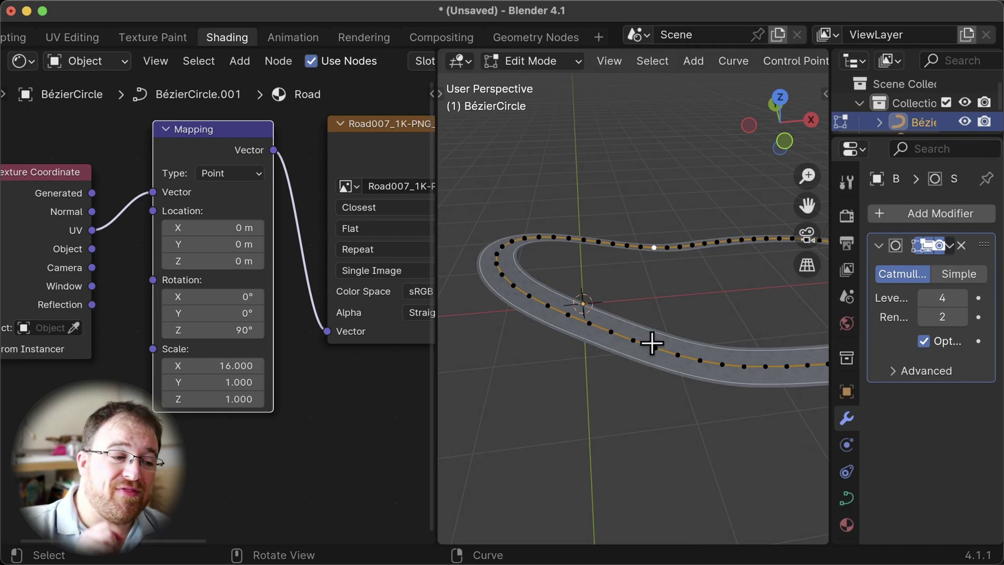
pyautogui.press('Tab')
pyautogui.moveTo(678, 234); pyautogui.dragTo(658, 250, button='middle')
pyautogui.scroll(5, 696, 384)
pyautogui.moveTo(696, 384); pyautogui.dragTo(613, 292, button='middle')
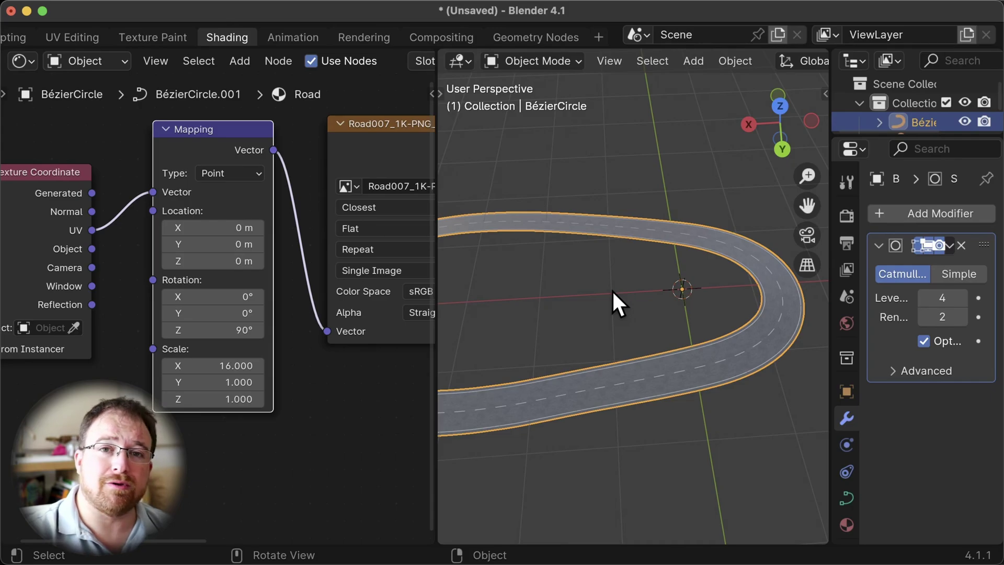
pyautogui.scroll(-5, 807, 278)
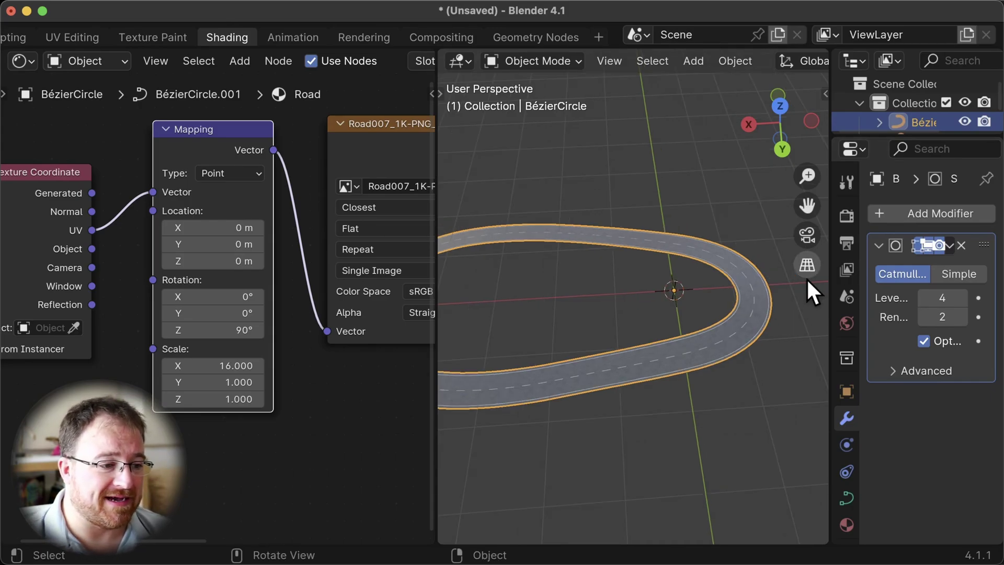
pyautogui.scroll(3, 609, 336)
pyautogui.moveTo(609, 336); pyautogui.dragTo(766, 340, button='middle')
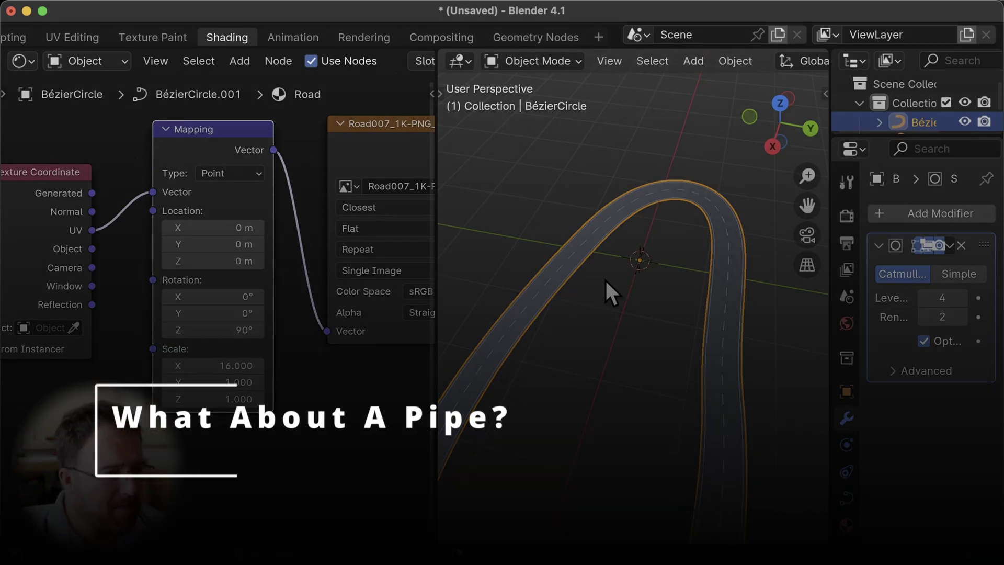
# Add a Bézier curve in place of the road and give it a round bevel depth of 0.25 m
pyautogui.hotkey('shift', 'a')
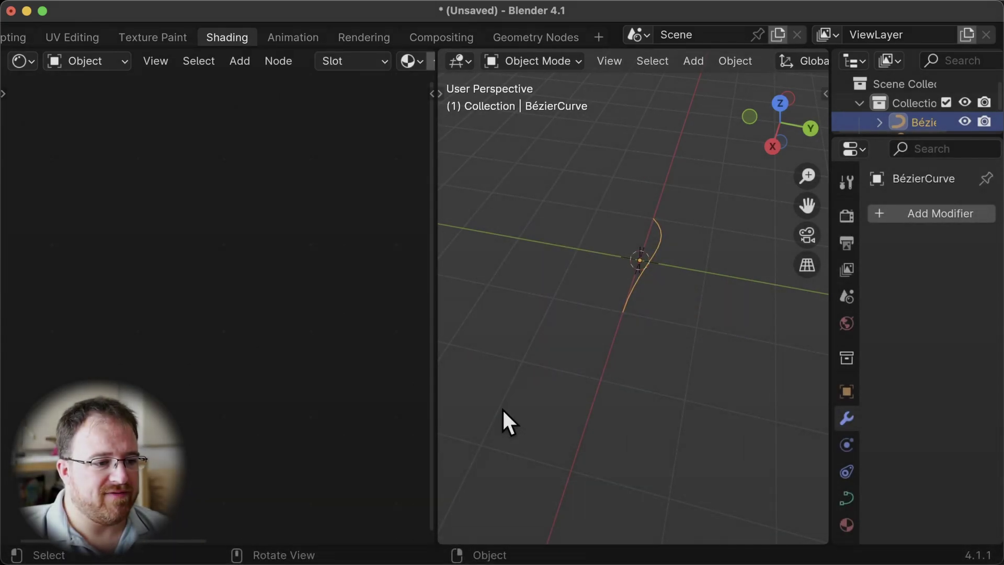
pyautogui.moveTo(503, 413); pyautogui.dragTo(634, 401, button='middle')
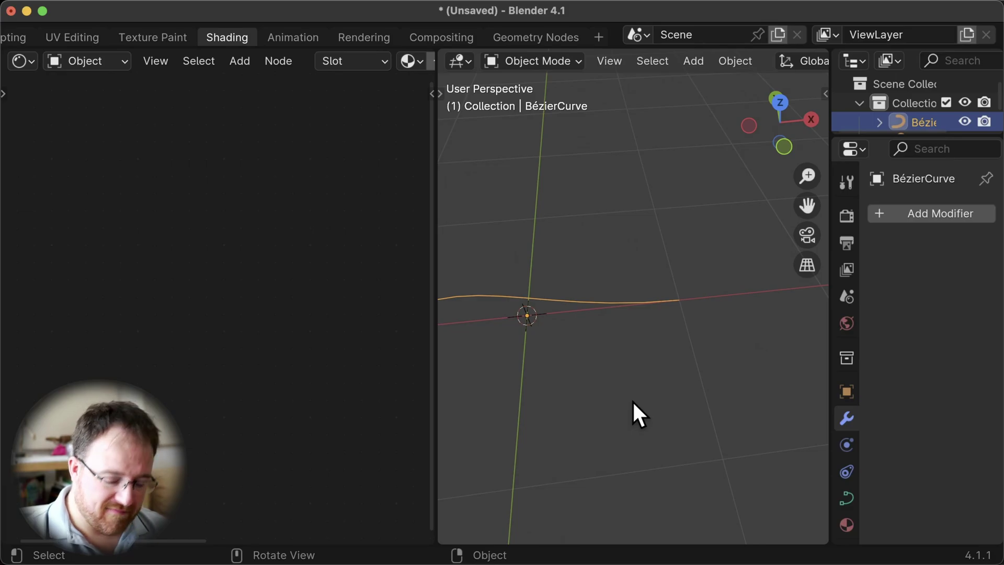
pyautogui.click(846, 496)
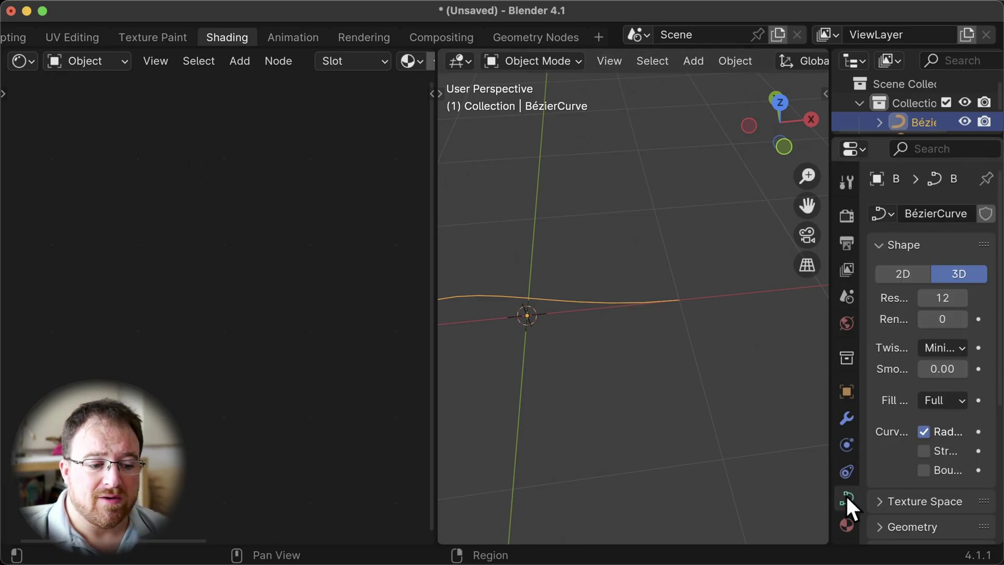
pyautogui.scroll(-3, 889, 432)
pyautogui.scroll(-5, 890, 432)
pyautogui.click(877, 334)
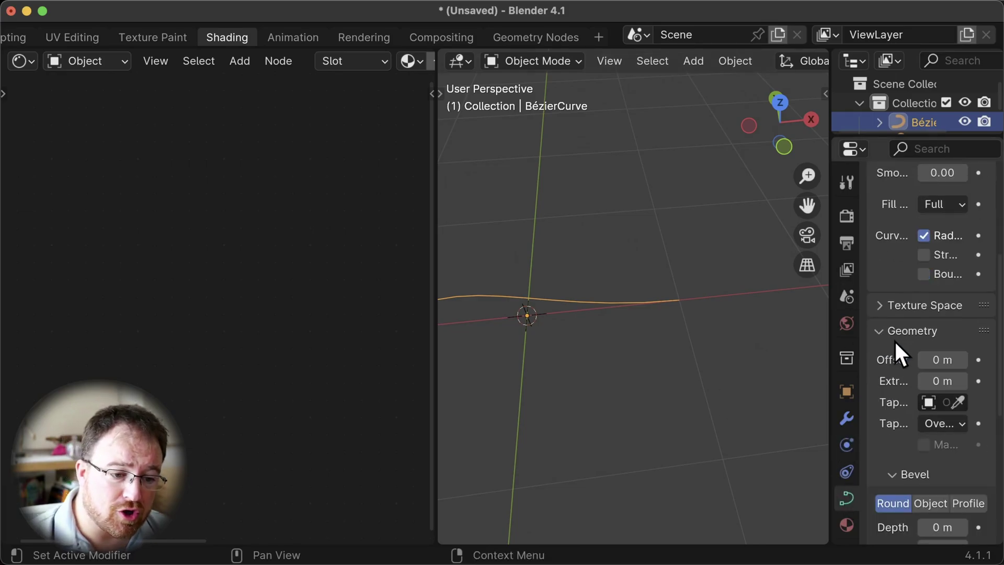
pyautogui.scroll(-10, 896, 352)
pyautogui.click(943, 242)
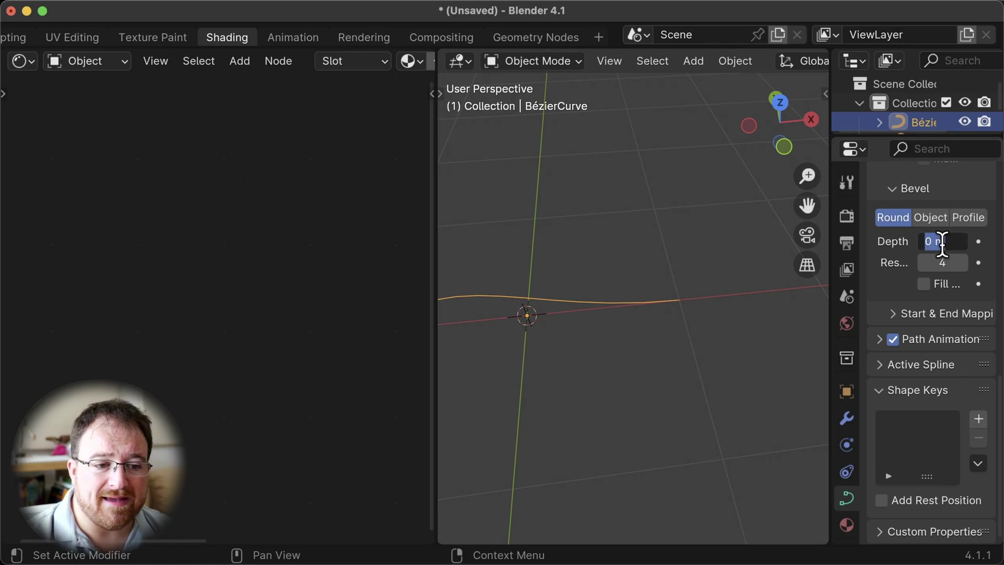
pyautogui.write('0.25')
pyautogui.press('Return')
# Reduce the pipe curve's bevel depth to 0.1 m
pyautogui.moveTo(674, 319); pyautogui.dragTo(583, 261, button='middle')
pyautogui.click(942, 243)
pyautogui.write('0.1')
pyautogui.press('Return')
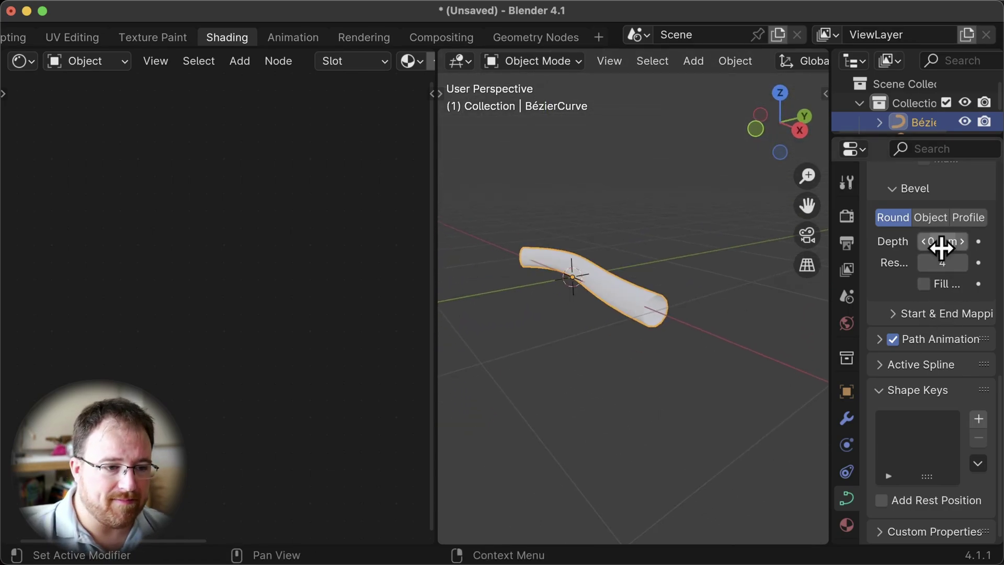
# Create a new material on the pipe curve and name it Pipe
pyautogui.moveTo(761, 239); pyautogui.dragTo(517, 348, button='middle')
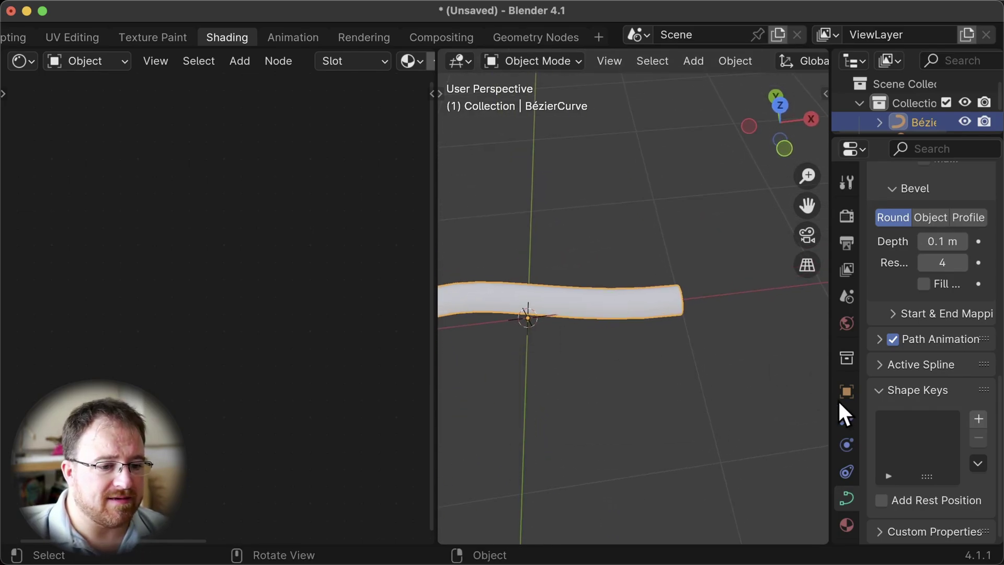
pyautogui.click(849, 519)
pyautogui.click(917, 294)
pyautogui.doubleClick(907, 218)
pyautogui.write('Pipe')
pyautogui.press('Return')
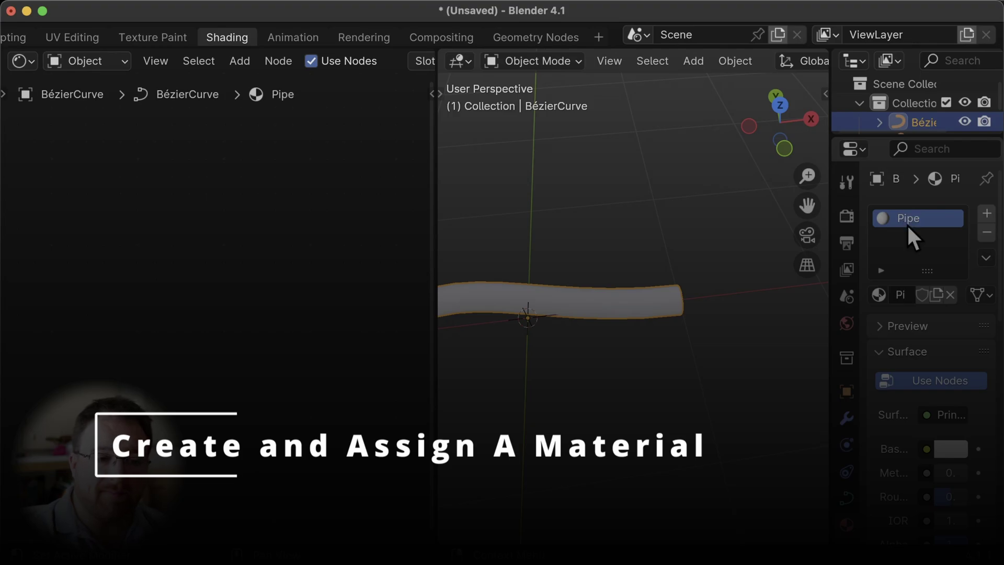
# Drive the Pipe material's base color with an Image Texture
pyautogui.scroll(-3, 931, 282)
pyautogui.scroll(-3, 929, 288)
pyautogui.click(926, 213)
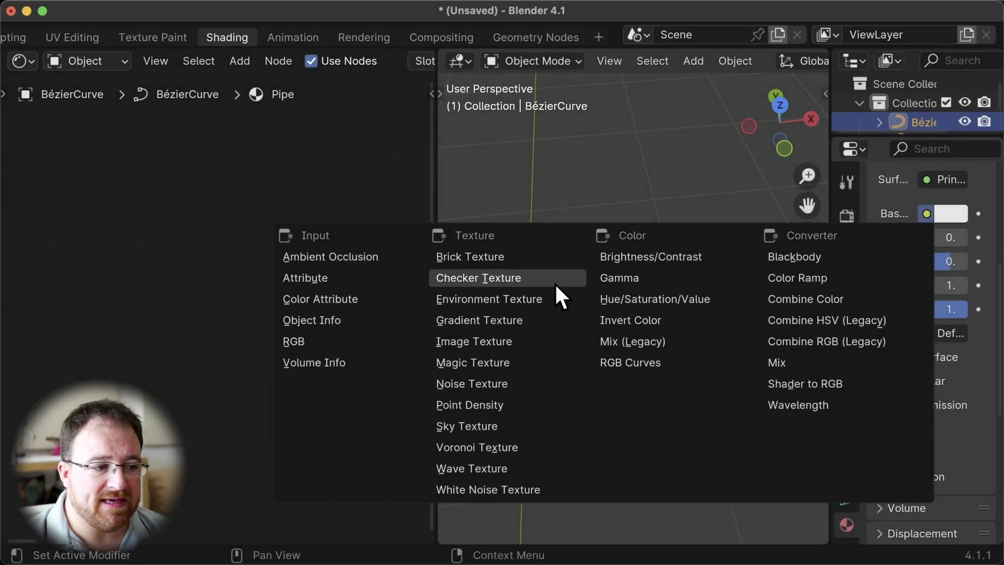
pyautogui.click(475, 343)
# Add a Mapping node connected to the Image Texture's Vector input and place it beside that node
pyautogui.moveTo(326, 268); pyautogui.dragTo(256, 278)
pyautogui.write('mappin')
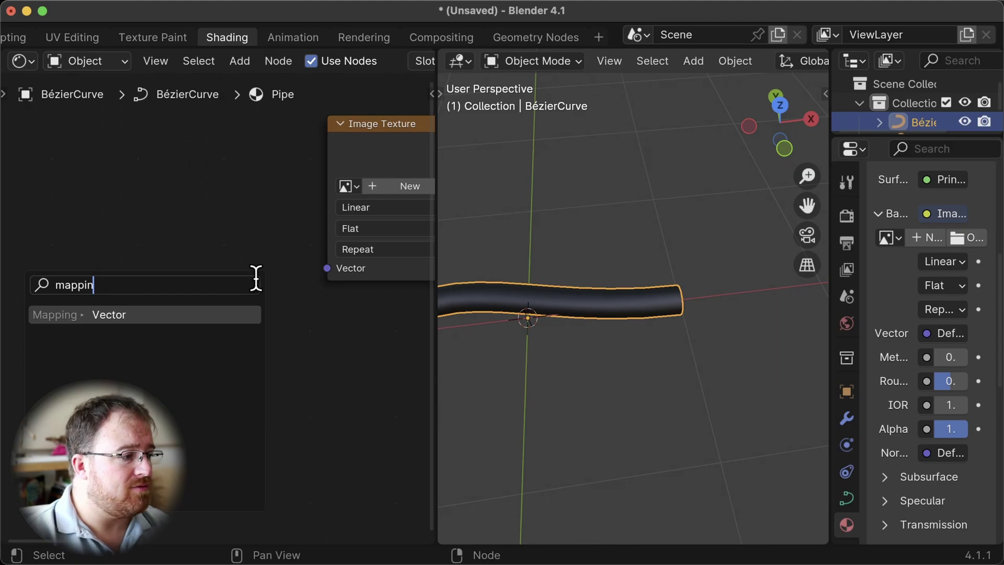
pyautogui.press('Return')
pyautogui.click(293, 130)
pyautogui.scroll(-2, 195, 290)
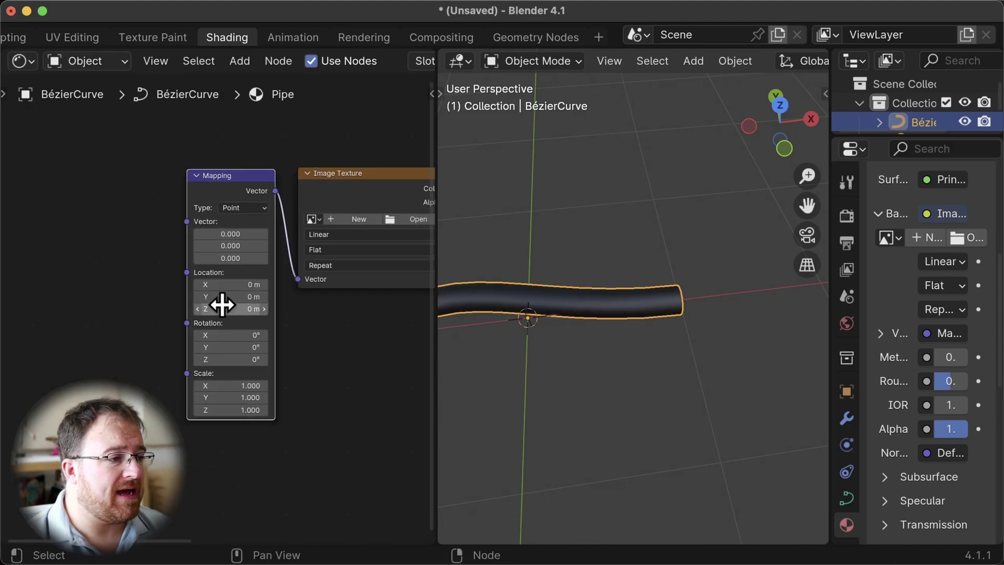
pyautogui.scroll(-3, 222, 306)
pyautogui.click(388, 234)
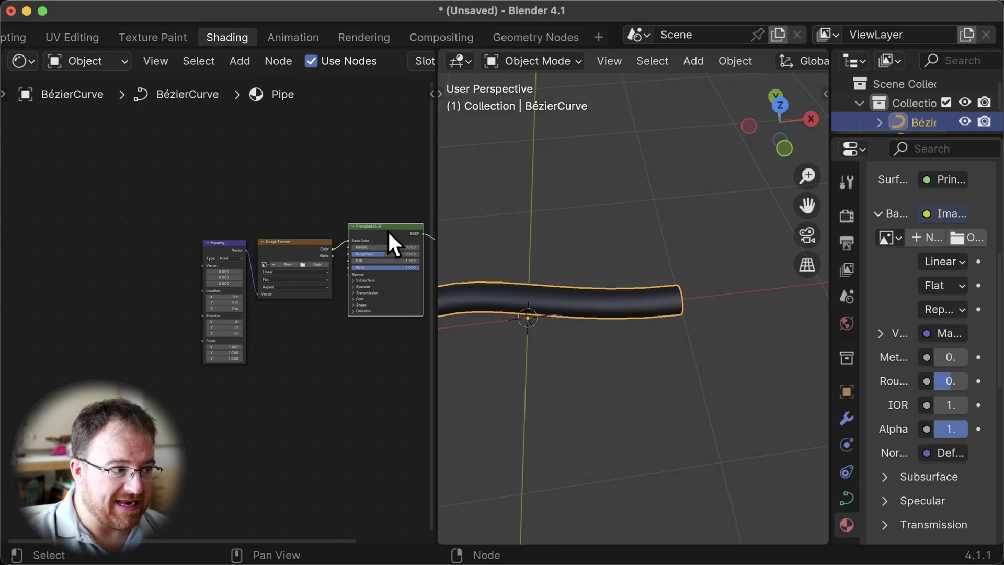
# Add a Texture Coordinate node and feed its UV output into the Mapping node's Vector input
pyautogui.scroll(2, 162, 256)
pyautogui.scroll(2, 187, 242)
pyautogui.moveTo(180, 207); pyautogui.dragTo(67, 226)
pyautogui.write('t')
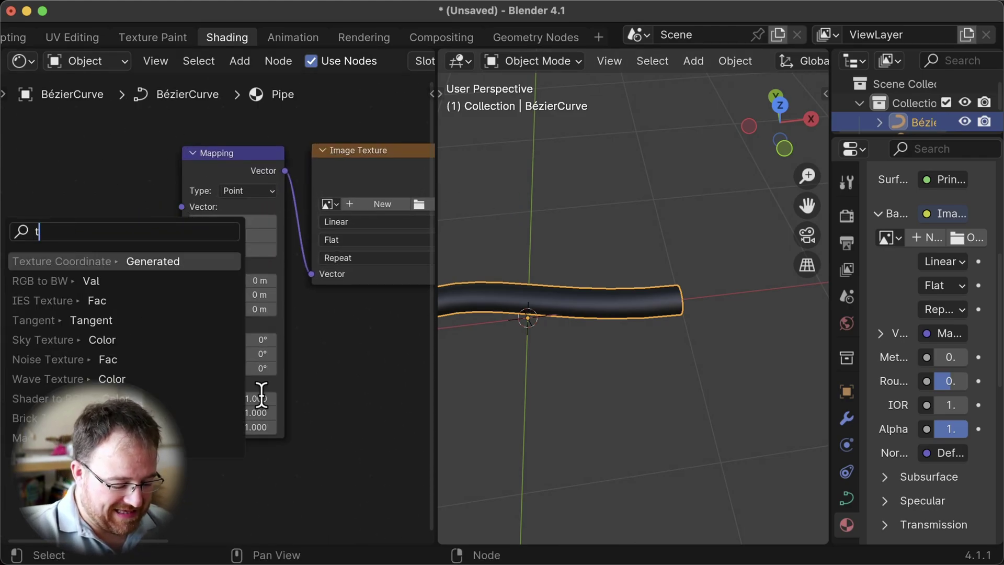
pyautogui.write('exture ')
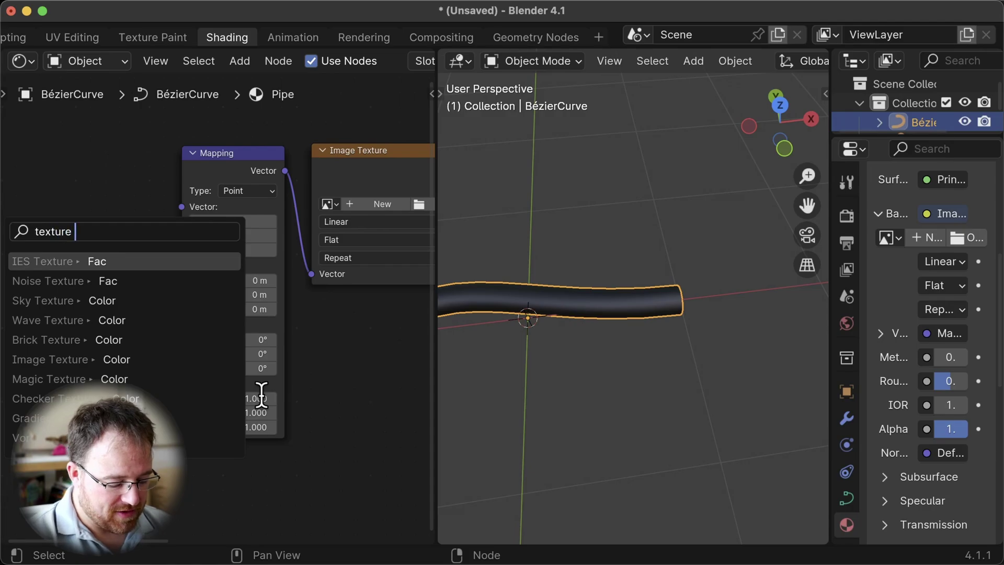
pyautogui.write('coo')
pyautogui.click(179, 298)
pyautogui.click(289, 275)
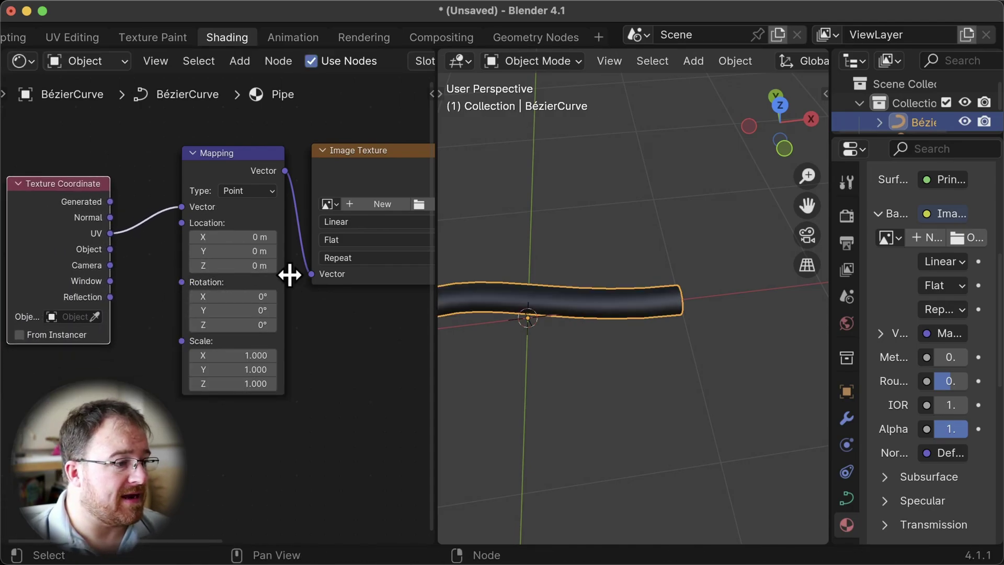
# Load the green painted metal color image from the PaintedMetal006 folder in Downloads into the Image Texture
pyautogui.click(419, 204)
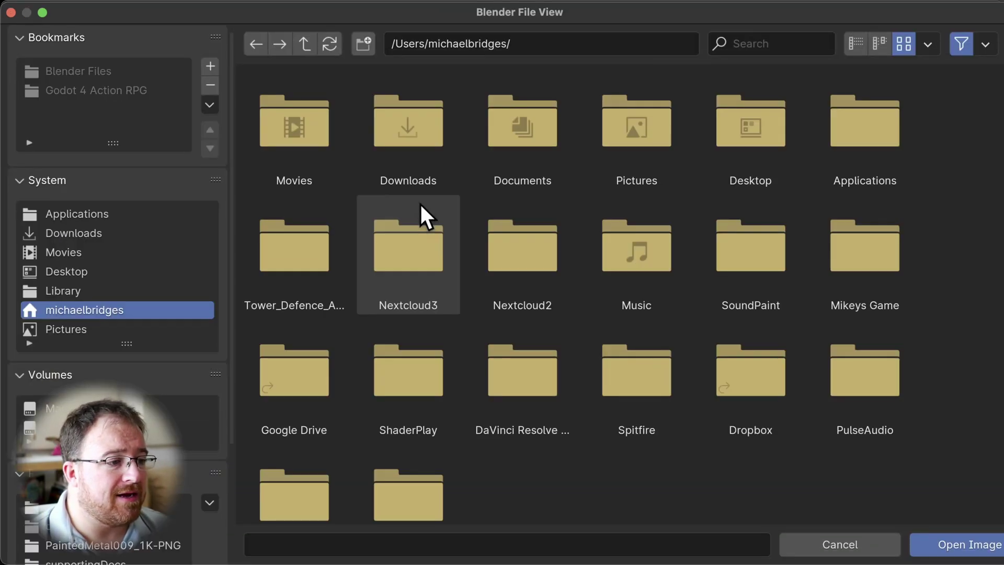
pyautogui.click(78, 269)
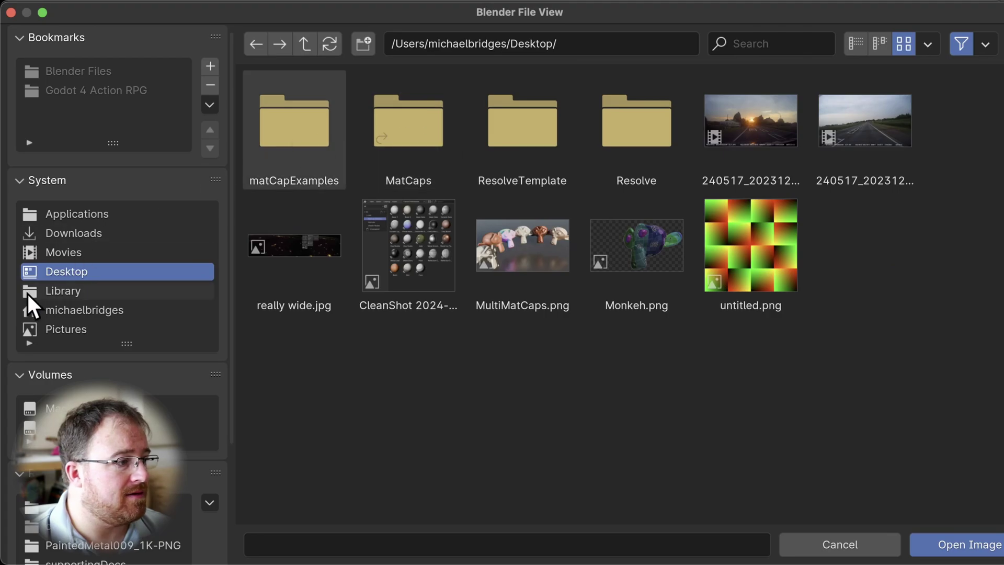
pyautogui.click(84, 235)
pyautogui.doubleClick(334, 131)
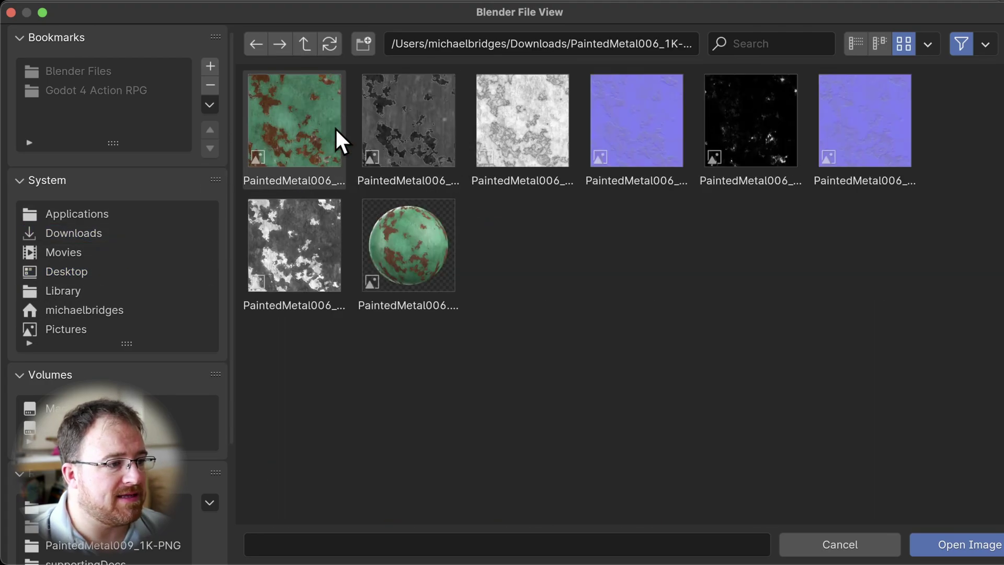
pyautogui.doubleClick(286, 71)
# Inspect the texture along the pipe and raise the Mapping node's X scale to 3.8
pyautogui.moveTo(594, 374)
pyautogui.mouseDown(button='middle')
pyautogui.moveTo(701, 318)
pyautogui.moveTo(773, 257)
pyautogui.moveTo(669, 400)
pyautogui.moveTo(499, 313)
pyautogui.mouseUp(button='middle')
pyautogui.moveTo(605, 352); pyautogui.dragTo(554, 356, button='middle')
pyautogui.press('KP_Decimal')
pyautogui.scroll(5, 543, 356)
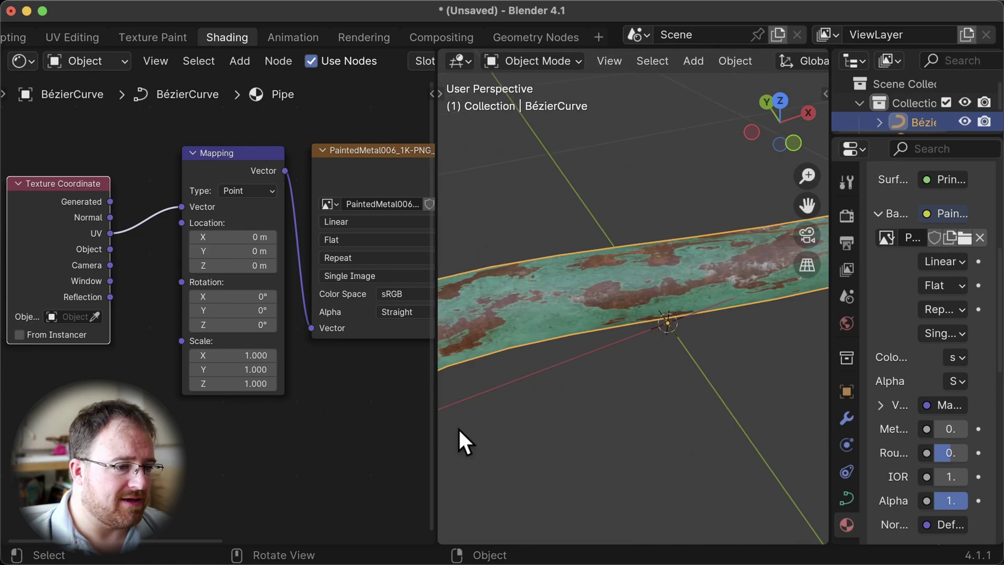
pyautogui.moveTo(495, 417); pyautogui.dragTo(605, 361, button='middle')
pyautogui.scroll(-3, 605, 361)
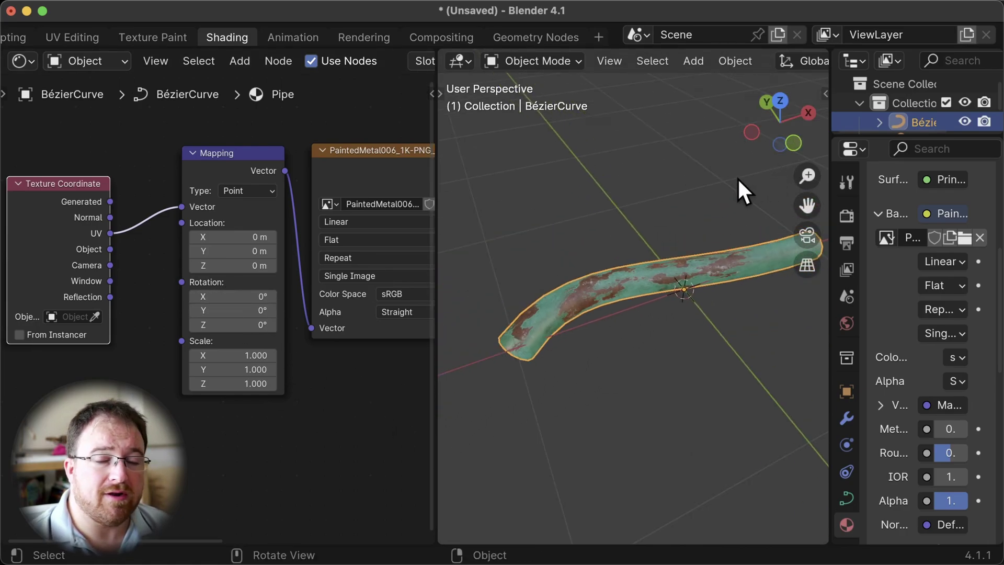
pyautogui.moveTo(233, 355); pyautogui.dragTo(260, 355)
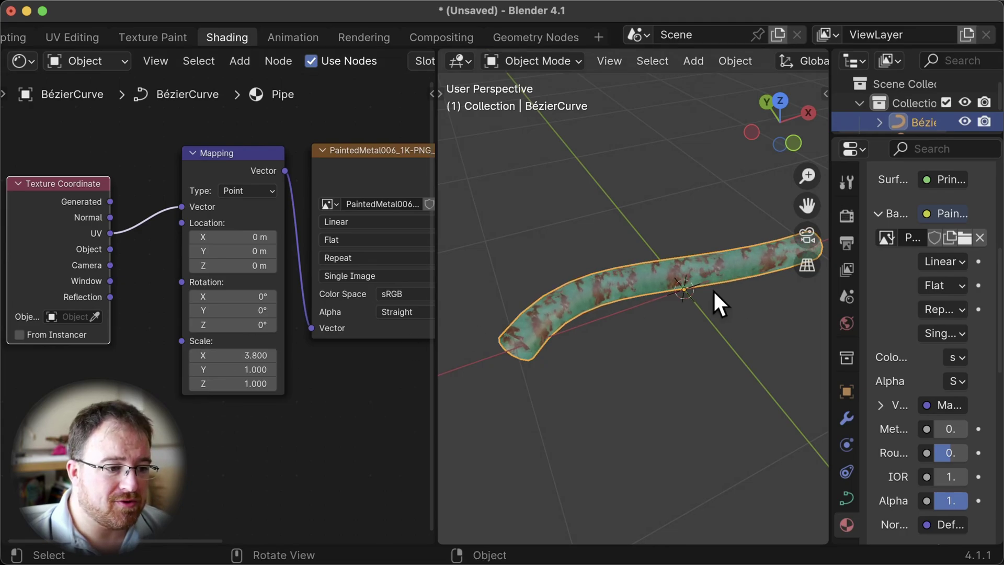
# Set the pipe image's interpolation to Closest and check the texture pixels close up
pyautogui.scroll(6, 714, 290)
pyautogui.moveTo(701, 314); pyautogui.dragTo(690, 293, button='middle')
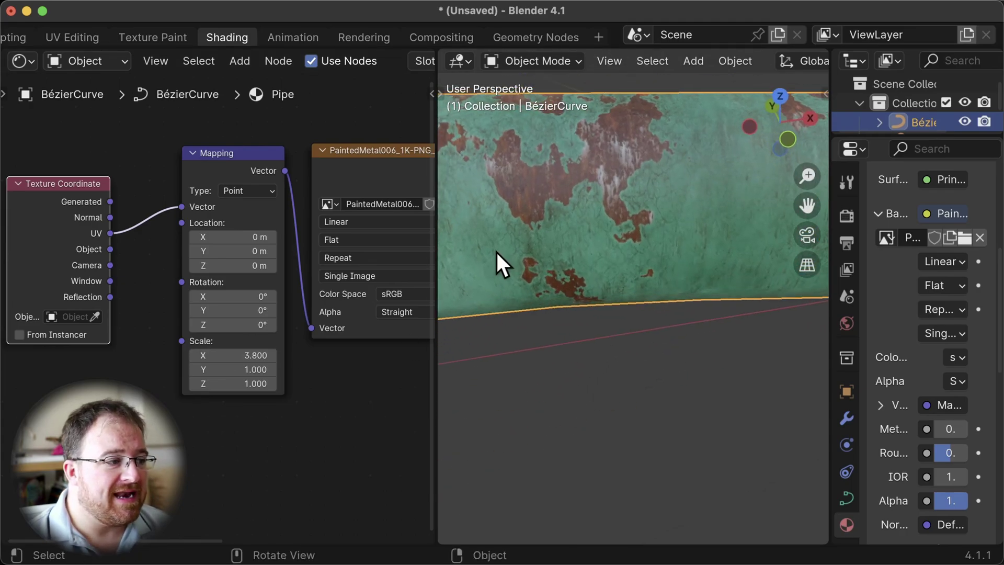
pyautogui.click(337, 221)
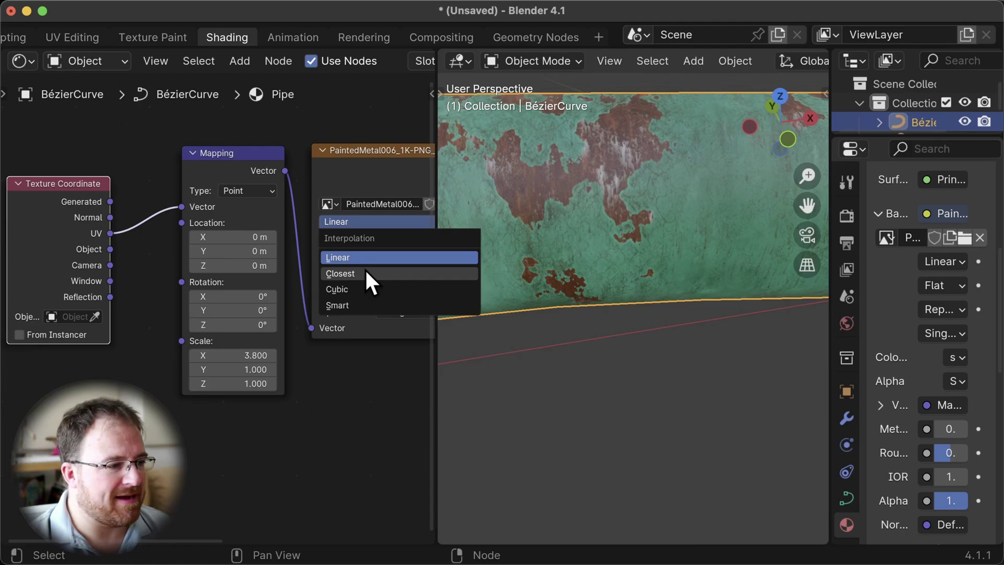
pyautogui.click(340, 273)
pyautogui.scroll(4, 654, 266)
pyautogui.moveTo(655, 260); pyautogui.dragTo(659, 337, button='middle')
pyautogui.scroll(5, 656, 340)
pyautogui.moveTo(694, 374); pyautogui.dragTo(680, 373, button='middle')
# Set the Mapping node's X scale to 3 so the texture pixels look square
pyautogui.moveTo(252, 356); pyautogui.dragTo(278, 357)
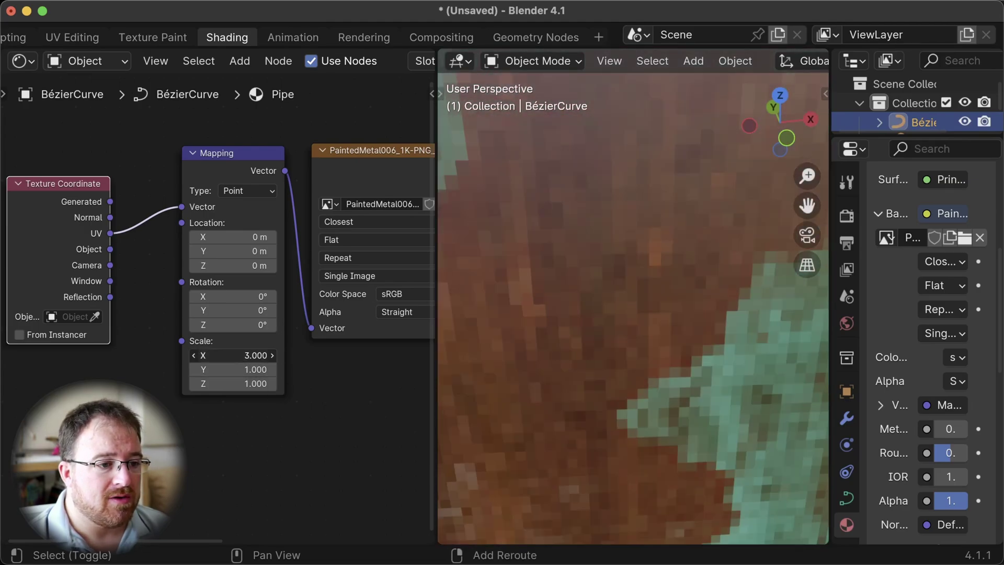
pyautogui.click(246, 355)
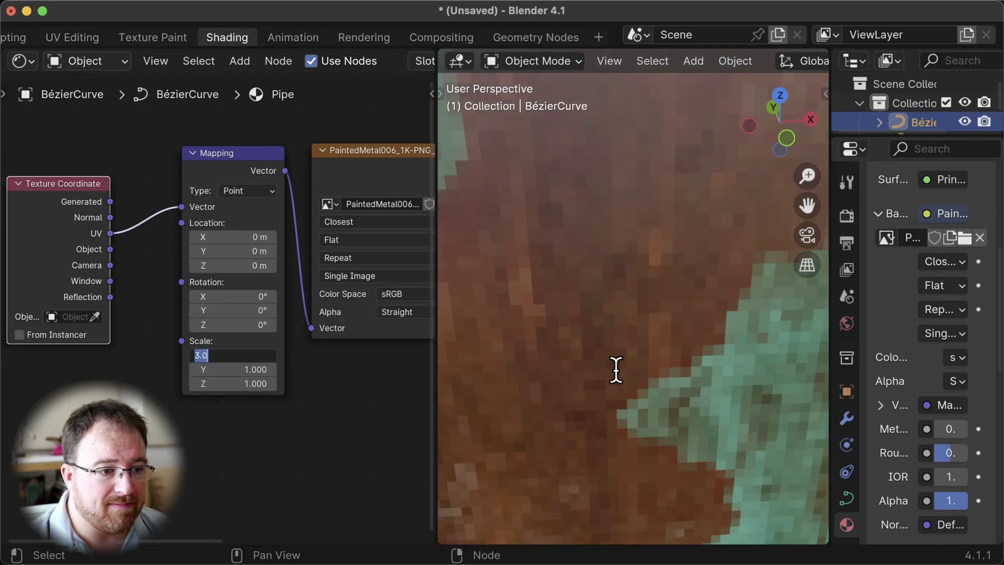
pyautogui.press('Return')
# View the whole textured pipe from directly above
pyautogui.scroll(-8, 657, 342)
pyautogui.scroll(3, 601, 366)
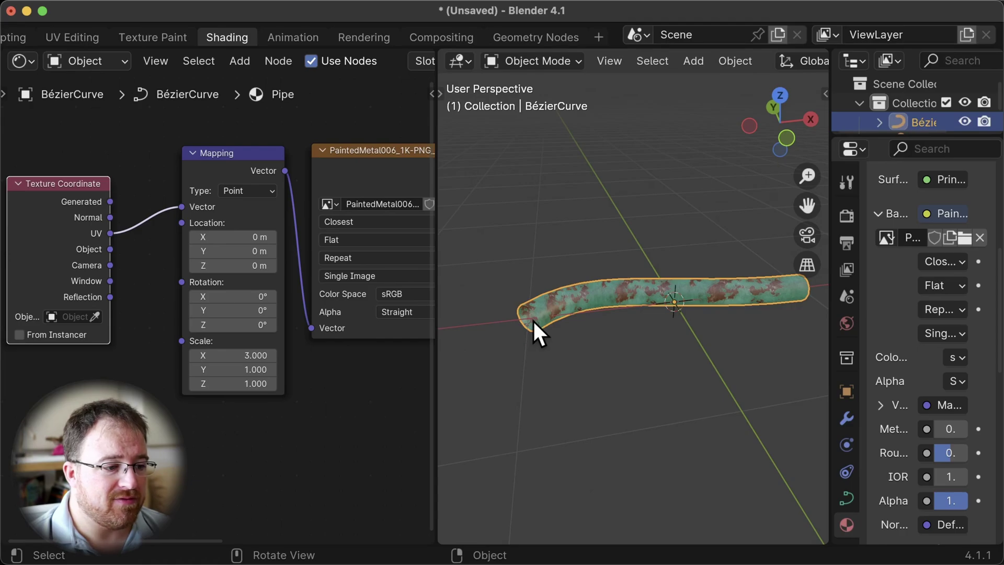
pyautogui.press('KP_7')
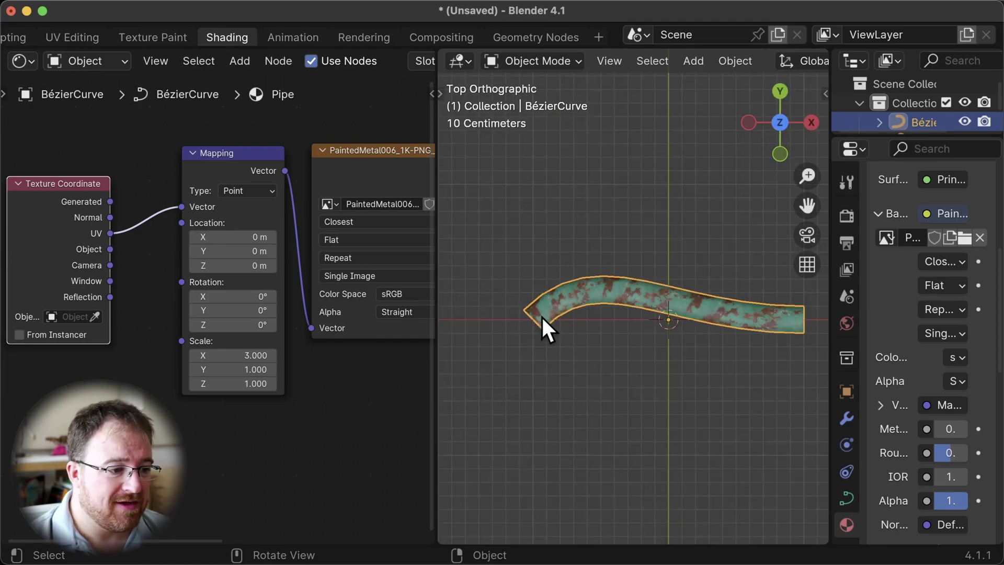
# Extrude the curve's free left end by about -1.45 m in X and -1.29 m in Y, and compare the texture along the pipe
pyautogui.press('Tab')
pyautogui.press('e')
pyautogui.rightClick(498, 346)
pyautogui.hotkey('ctrl', 'z')
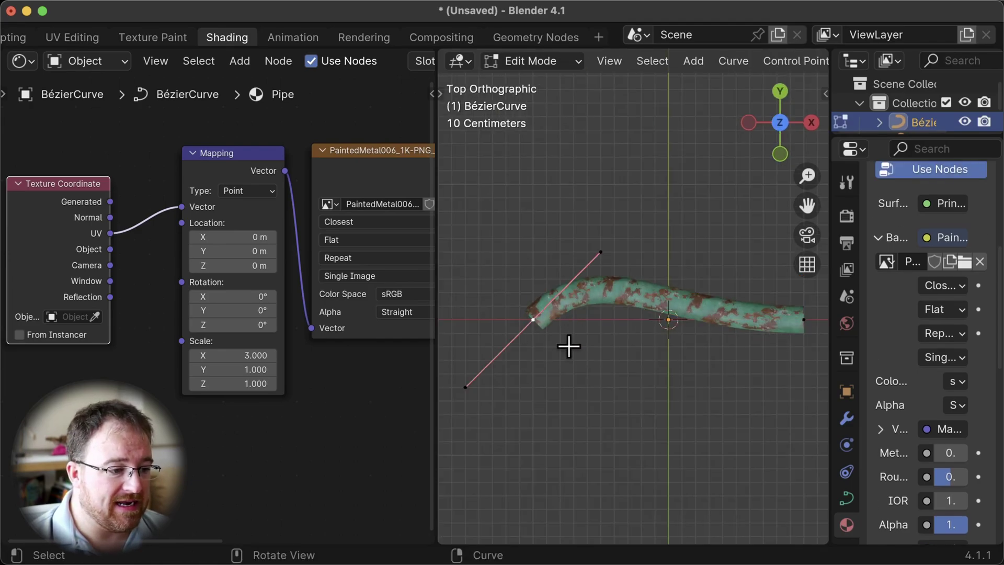
pyautogui.keyDown('shift'); pyautogui.moveTo(569, 346); pyautogui.dragTo(663, 283, button='middle'); pyautogui.keyUp('shift')
pyautogui.press('g')
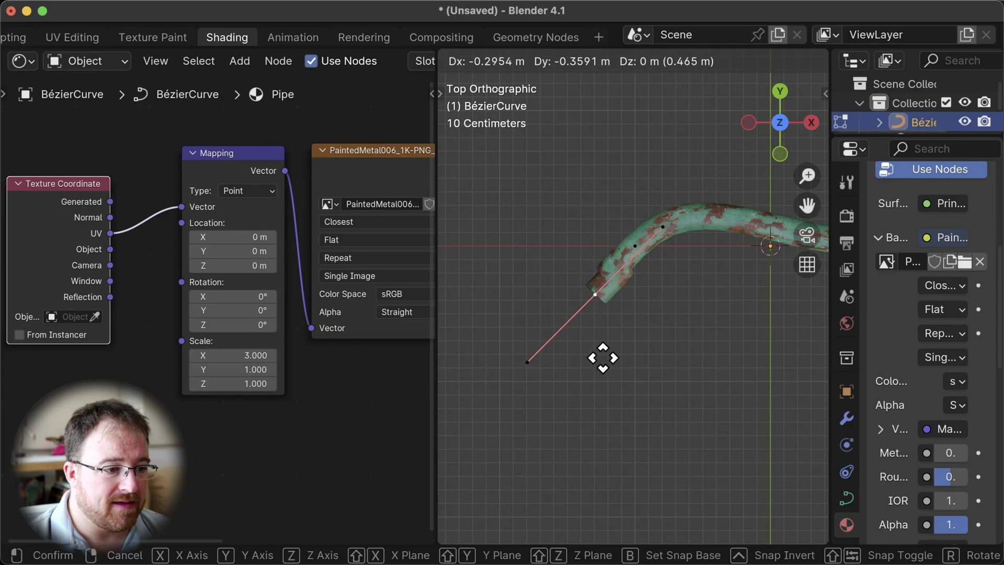
pyautogui.click(448, 482)
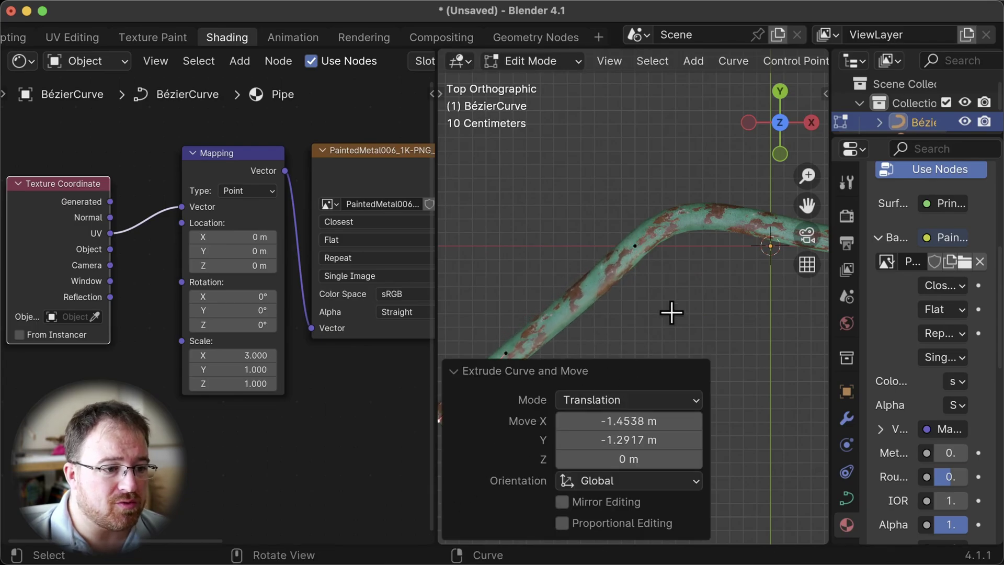
pyautogui.press('Tab')
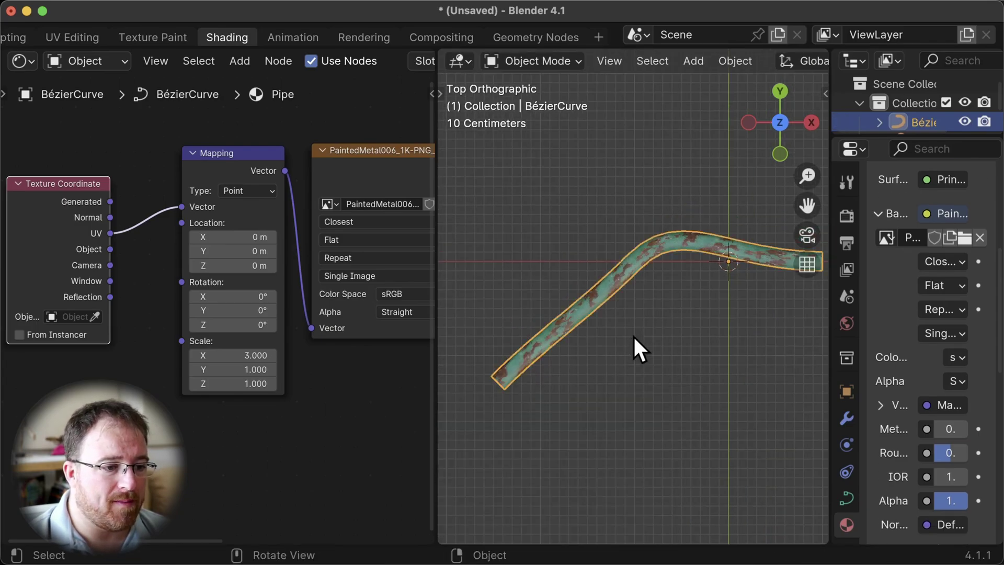
pyautogui.scroll(5, 633, 335)
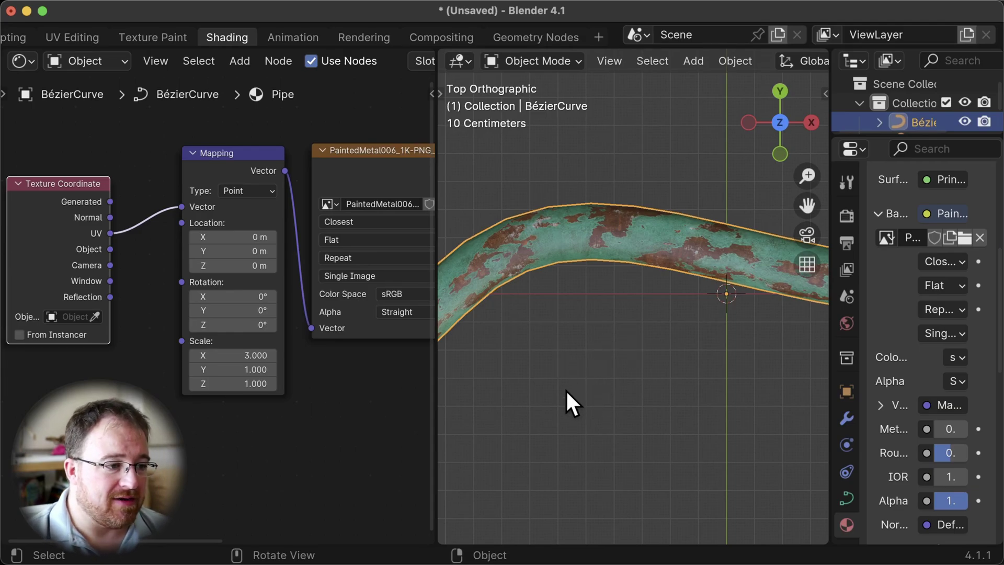
pyautogui.scroll(-3, 648, 295)
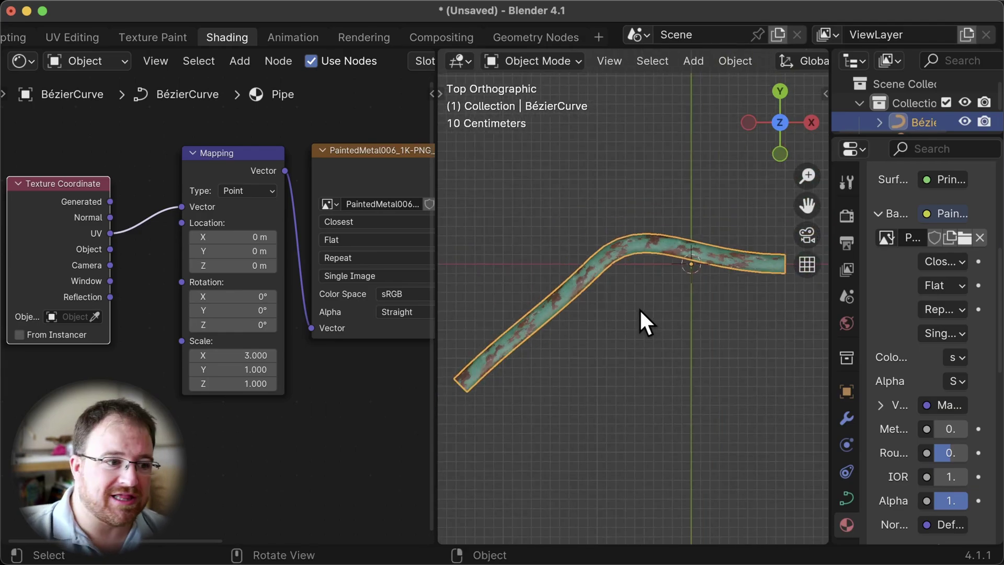
# Set the pipe curve's bevel depth to 0 m, leaving a bare curve without thickness
pyautogui.click(846, 498)
pyautogui.click(936, 488)
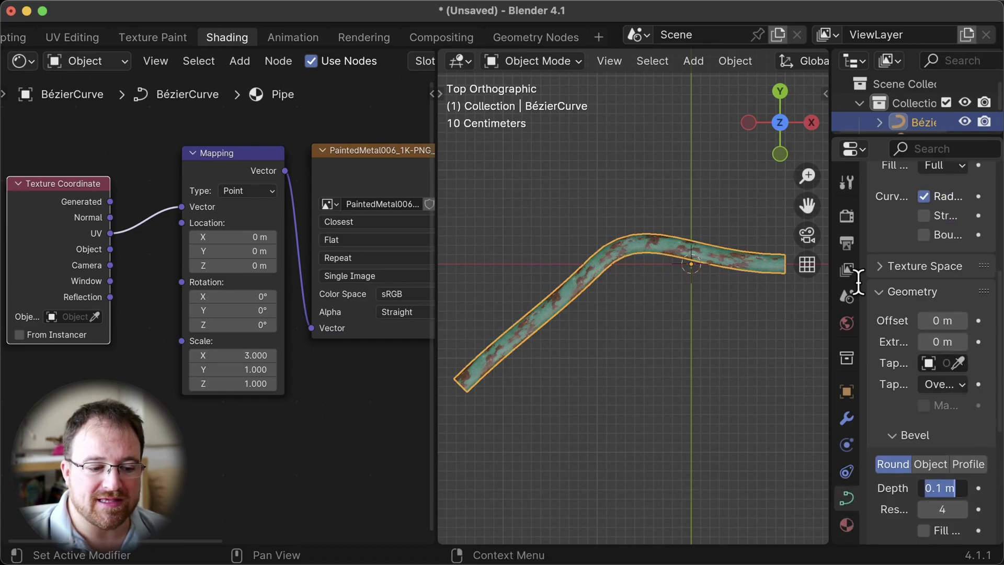
pyautogui.write('0')
pyautogui.press('Return')
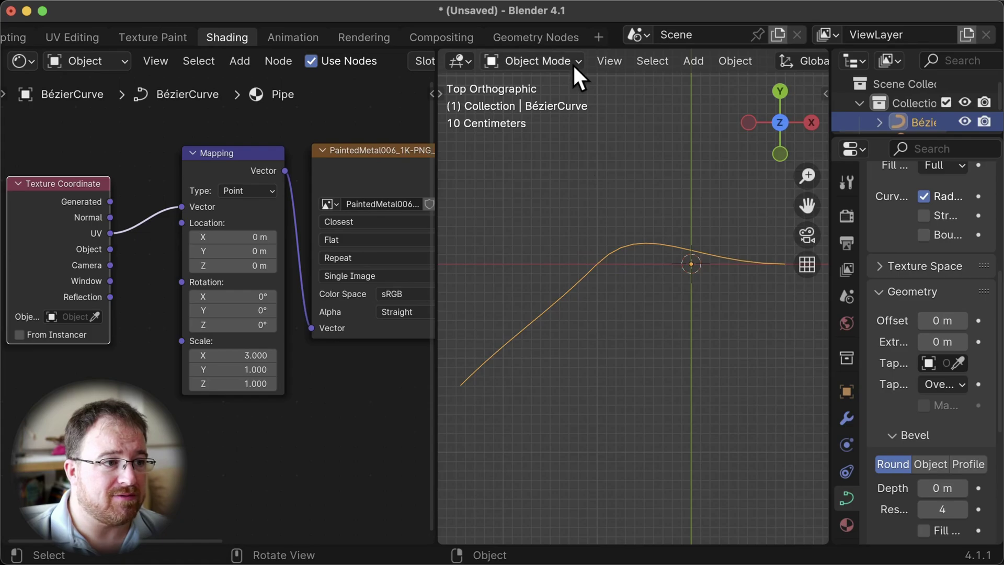
# Assign the existing Geometry Nodes tree containing the Resample Curve node to the curve
pyautogui.click(546, 40)
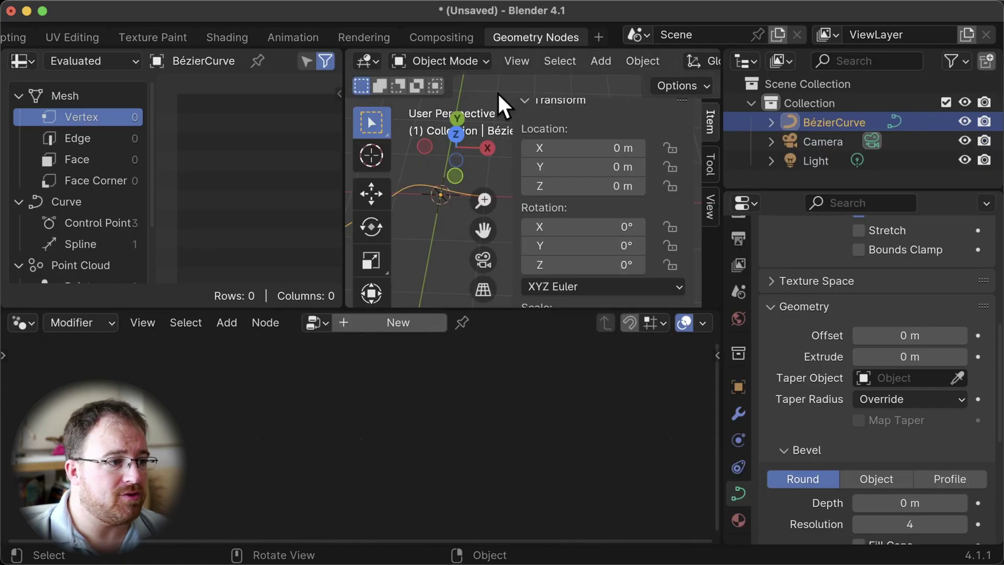
pyautogui.click(385, 325)
pyautogui.click(316, 322)
pyautogui.click(348, 352)
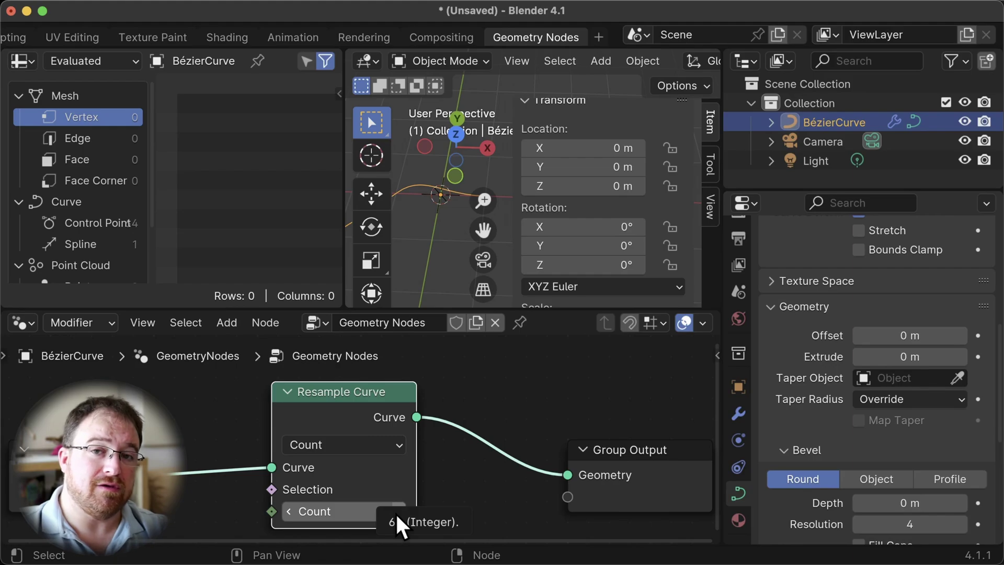
# Set the Resample Curve node's count to 24 after trying 32, and view the curve from directly above
pyautogui.click(381, 510)
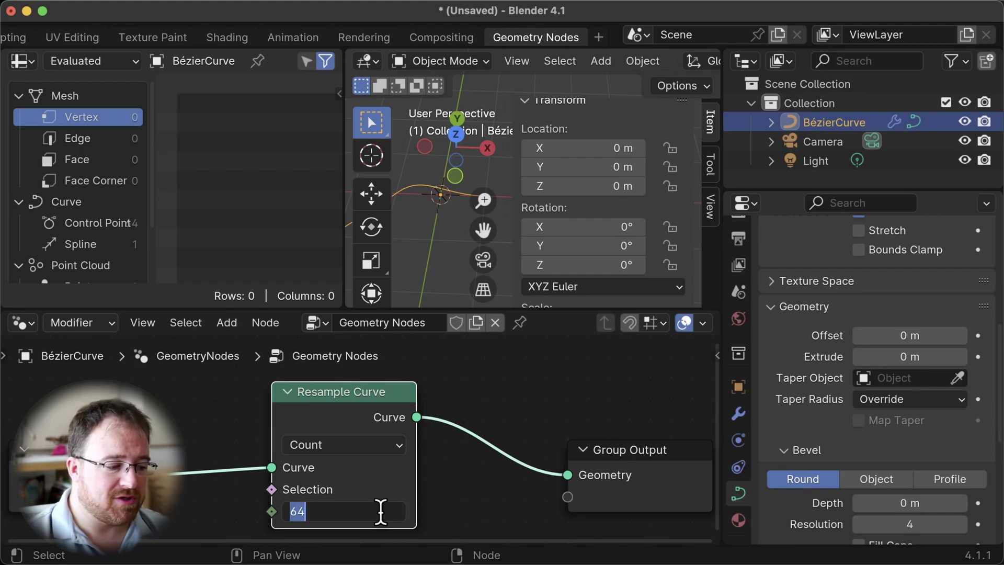
pyautogui.write('32')
pyautogui.press('Return')
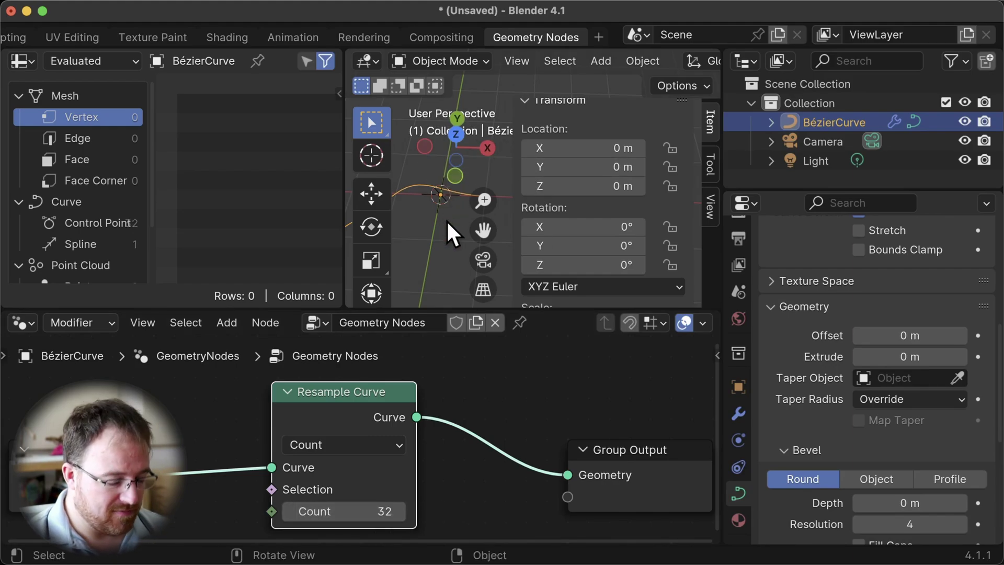
pyautogui.press('m')
pyautogui.press('Escape')
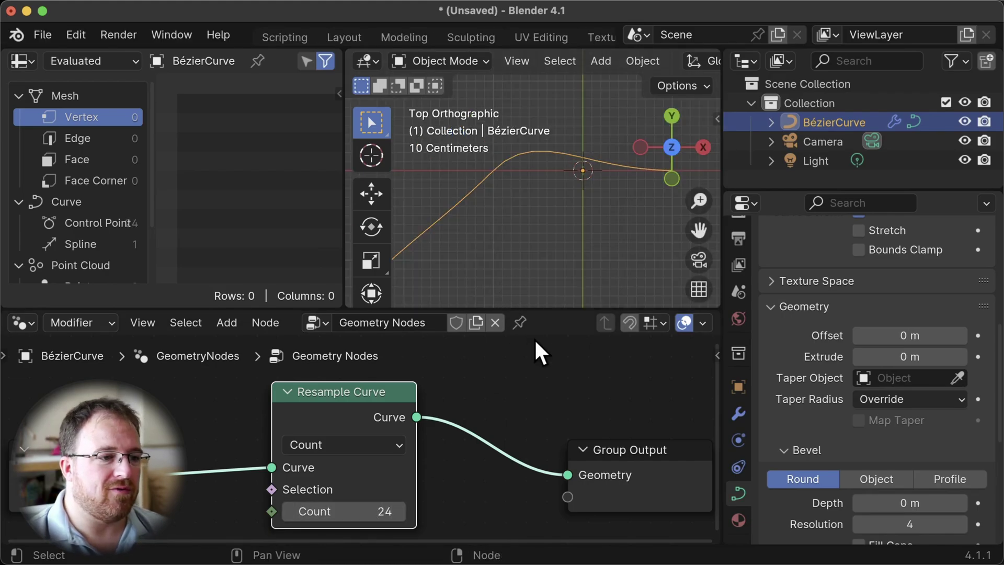
# Convert the resampled curve to a mesh and back to a curve to bake in its evenly spaced points
pyautogui.rightClick(532, 189)
pyautogui.moveTo(532, 189)
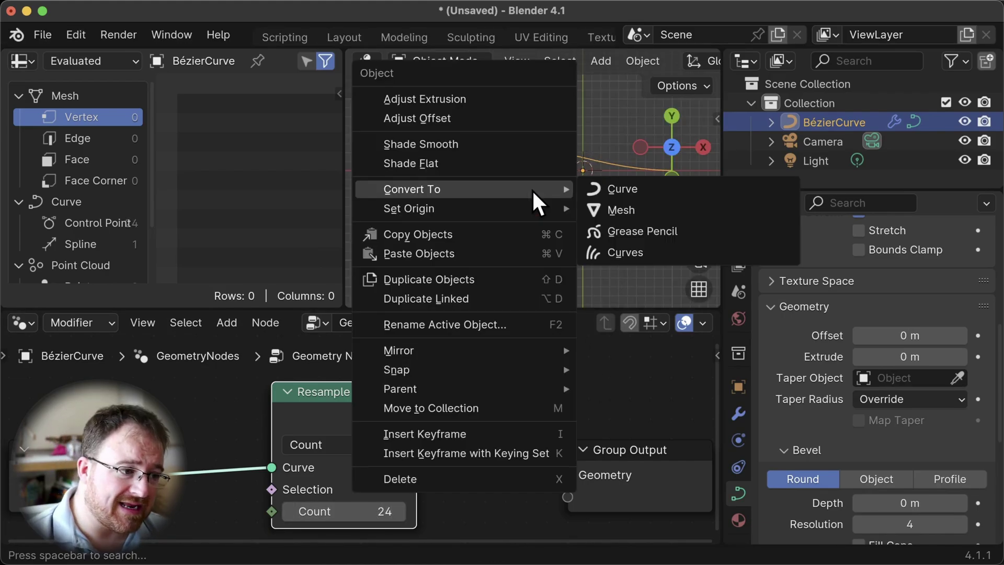
pyautogui.click(637, 212)
pyautogui.rightClick(538, 159)
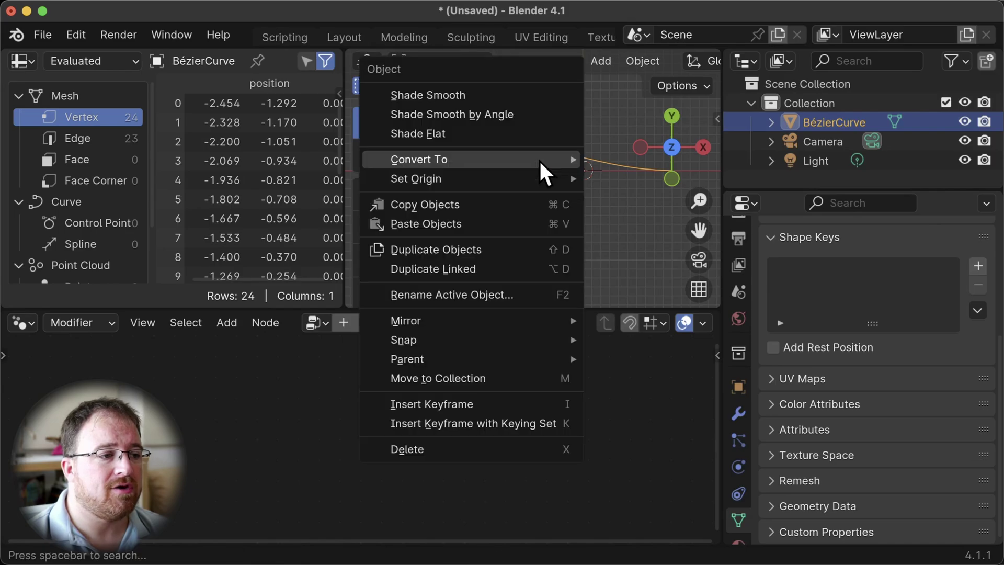
pyautogui.moveTo(539, 159)
pyautogui.click(609, 160)
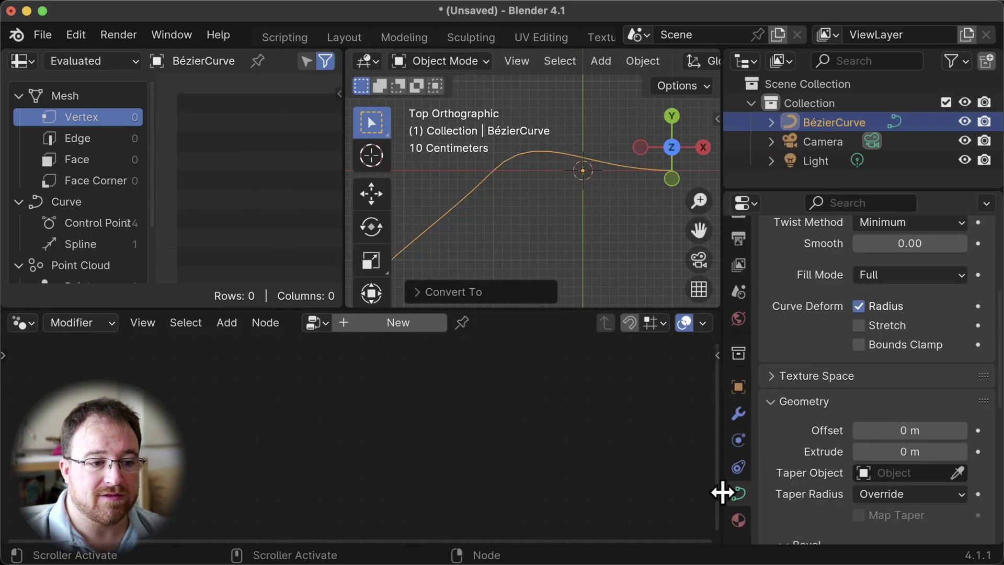
# Set the converted curve's round bevel depth to 0.1 m
pyautogui.scroll(-10, 858, 417)
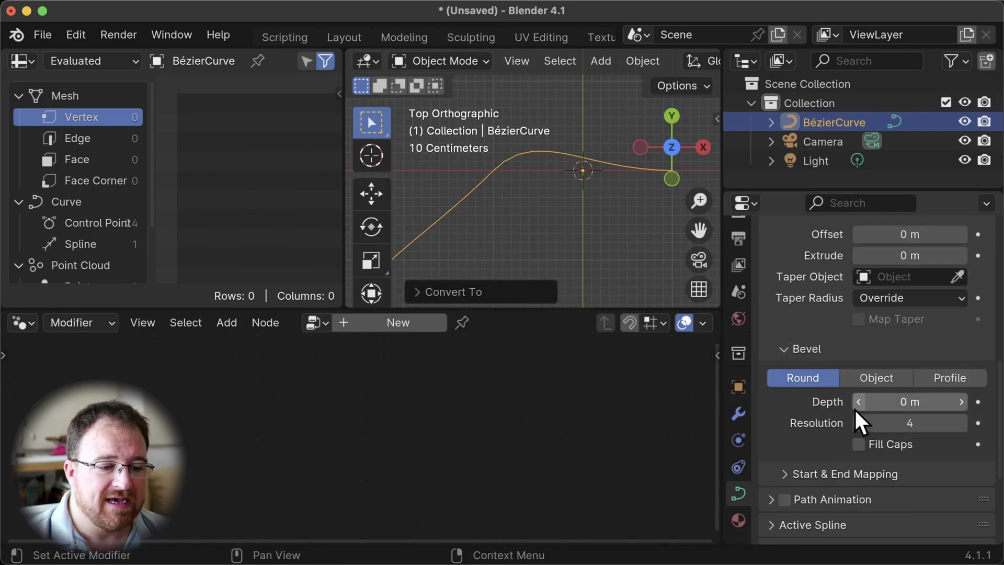
pyautogui.click(898, 361)
pyautogui.write('0.1')
pyautogui.press('Return')
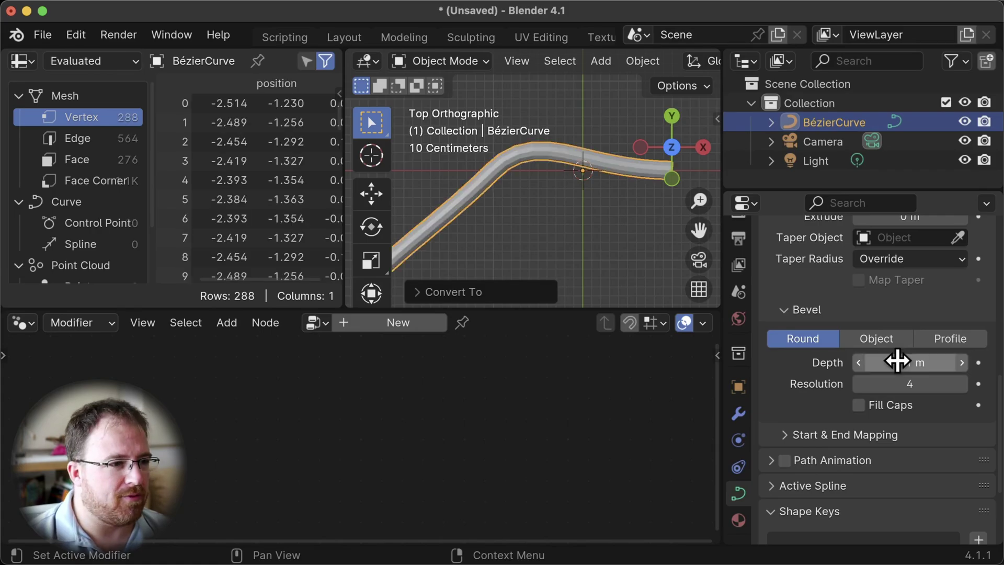
# Inspect the pipe's open end up close and apply smooth shading to the pipe
pyautogui.moveTo(604, 215); pyautogui.dragTo(492, 272, button='middle')
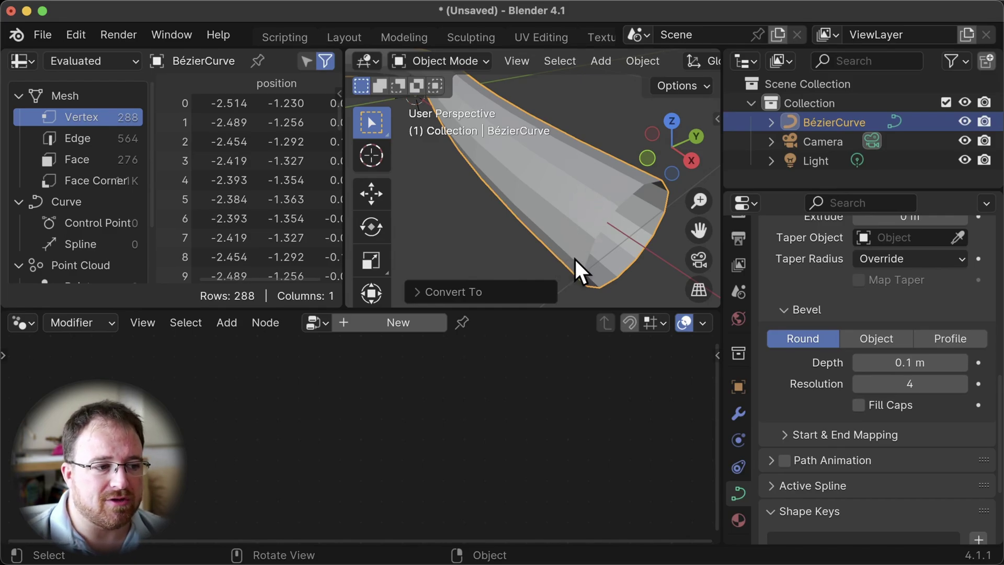
pyautogui.rightClick(581, 190)
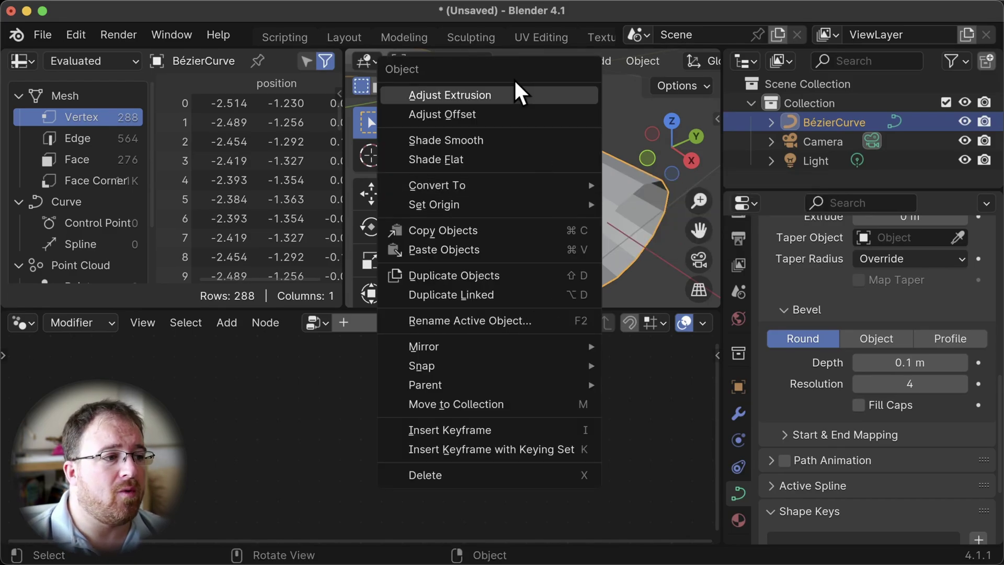
pyautogui.click(482, 139)
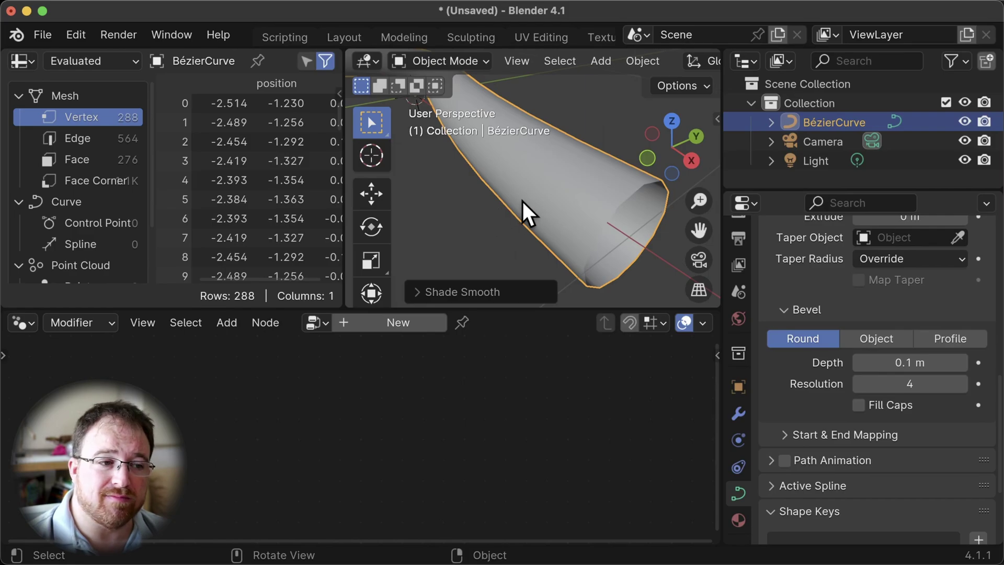
pyautogui.scroll(-3, 552, 40)
# Assign the existing Pipe material to the converted curve in the Shading workspace and check its control points in Edit Mode
pyautogui.click(538, 38)
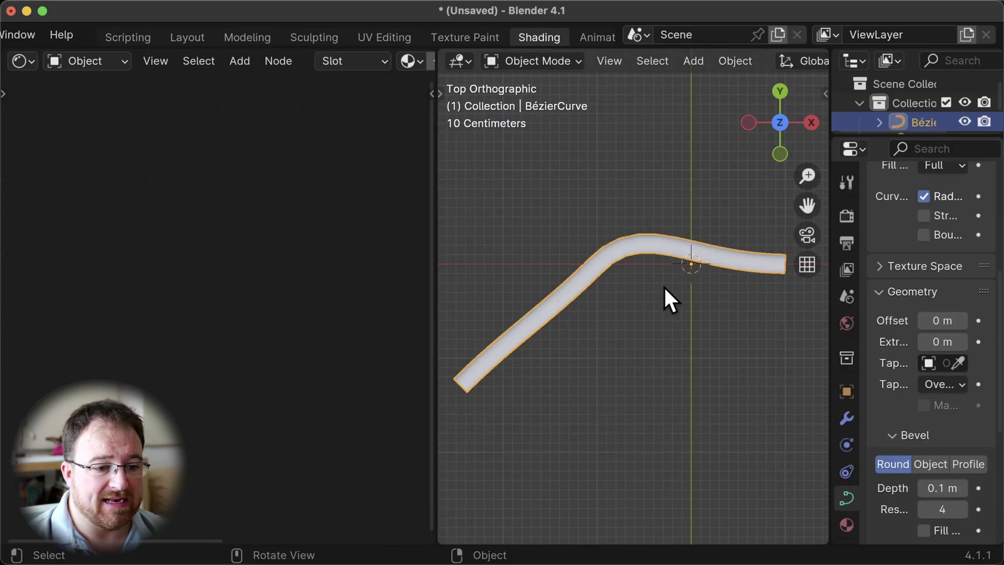
pyautogui.click(408, 61)
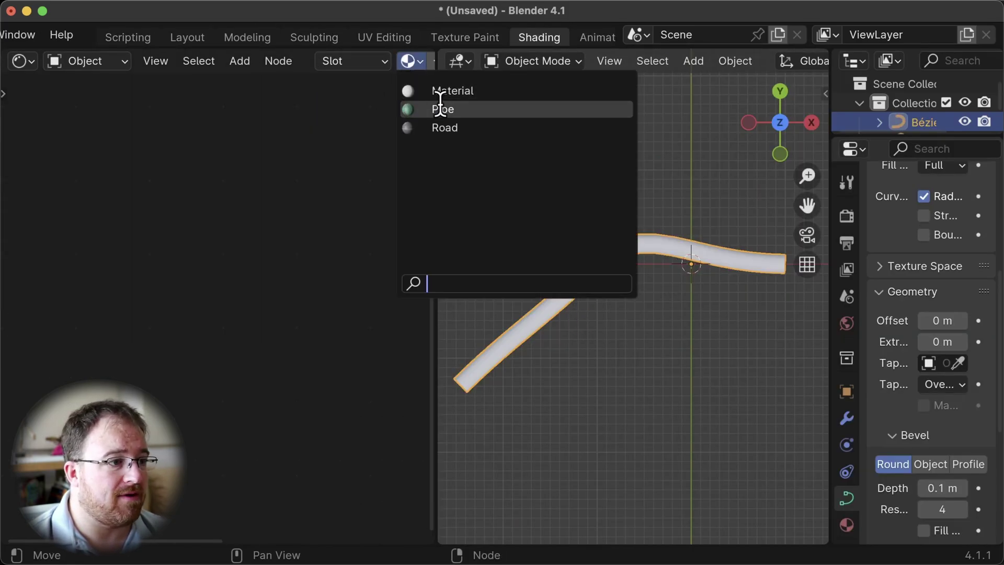
pyautogui.click(467, 110)
pyautogui.scroll(3, 590, 399)
pyautogui.moveTo(592, 399); pyautogui.dragTo(777, 284, button='middle')
pyautogui.press('Tab')
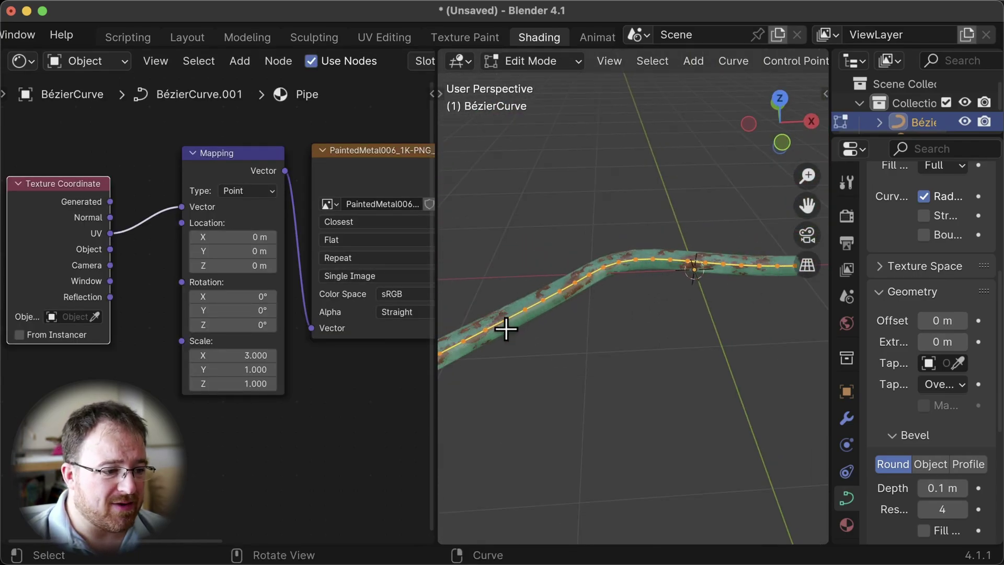
pyautogui.press('Tab')
pyautogui.keyDown('shift'); pyautogui.moveTo(541, 347); pyautogui.dragTo(651, 299, button='middle'); pyautogui.keyUp('shift')
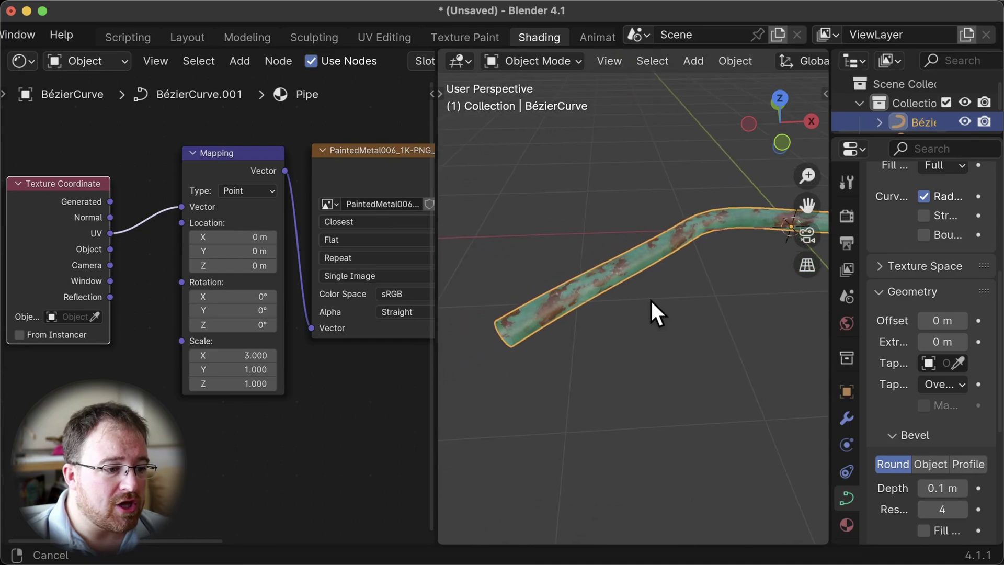
# Set the Mapping node's X scale to 6 after testing 6.2 against the texture pixels up close
pyautogui.moveTo(232, 355); pyautogui.dragTo(293, 355)
pyautogui.moveTo(659, 252); pyautogui.dragTo(643, 310, button='middle')
pyautogui.scroll(5, 602, 301)
pyautogui.scroll(-2, 643, 309)
pyautogui.scroll(3, 644, 309)
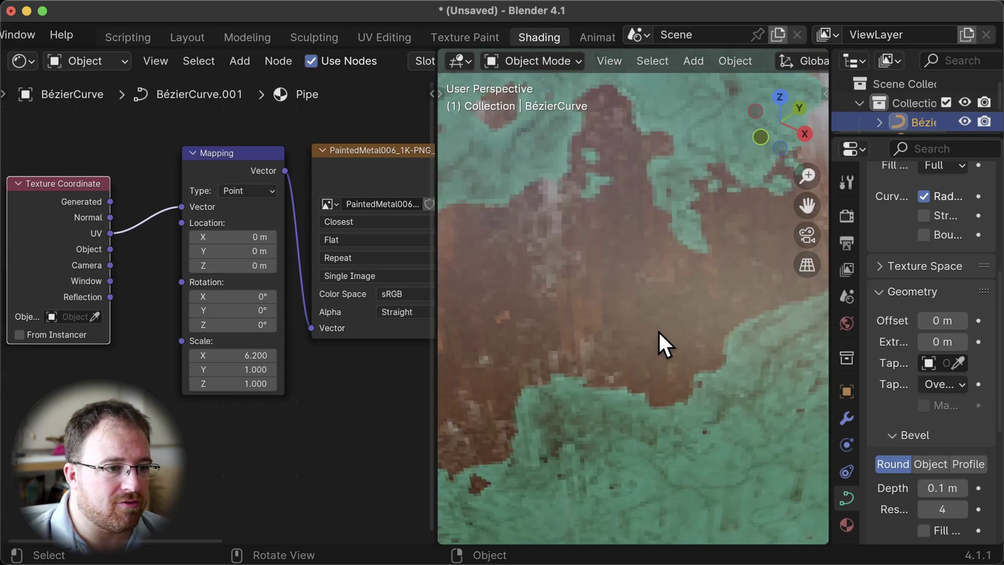
pyautogui.click(221, 356)
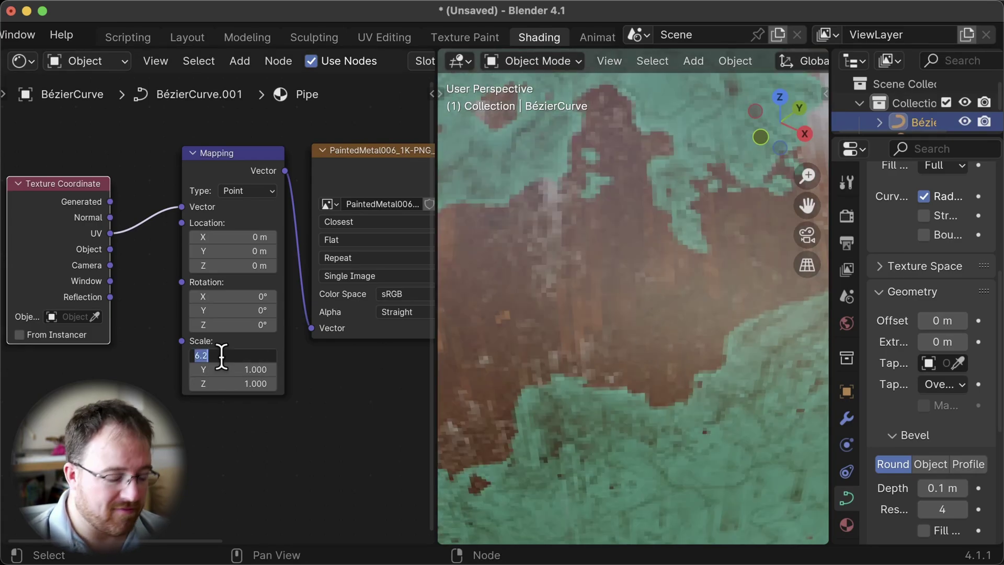
pyautogui.write('6')
pyautogui.press('Return')
# Set the pipe image's interpolation back to Linear and check the painted metal texture close up
pyautogui.scroll(-6, 525, 327)
pyautogui.scroll(-1, 524, 325)
pyautogui.scroll(1, 555, 340)
pyautogui.click(380, 223)
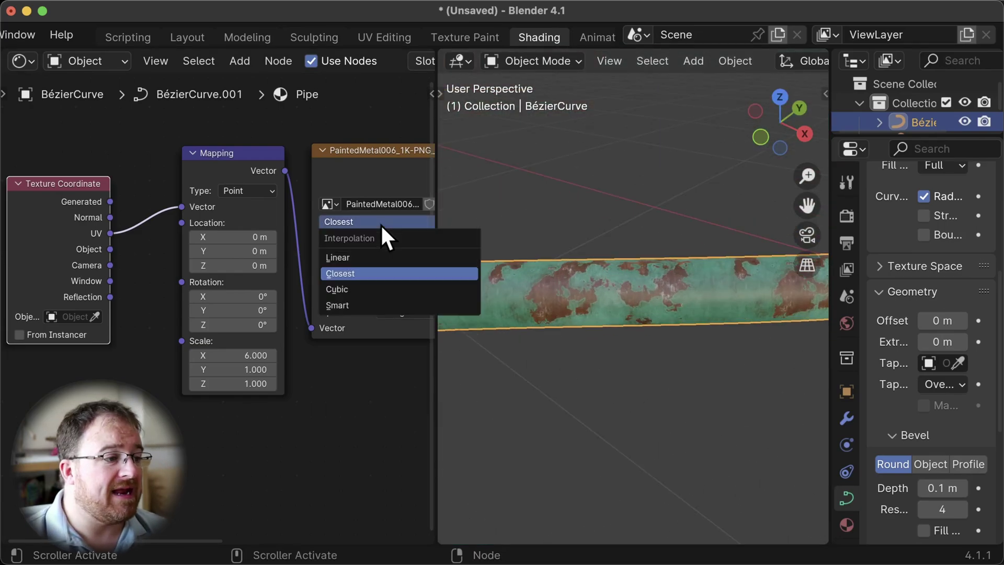
pyautogui.click(384, 257)
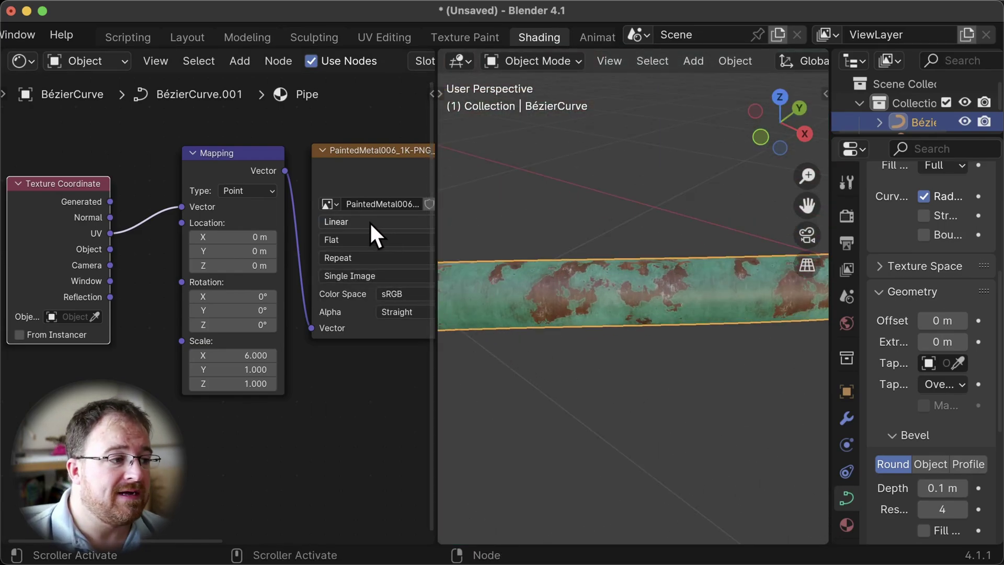
pyautogui.scroll(8, 687, 377)
pyautogui.scroll(-3, 686, 377)
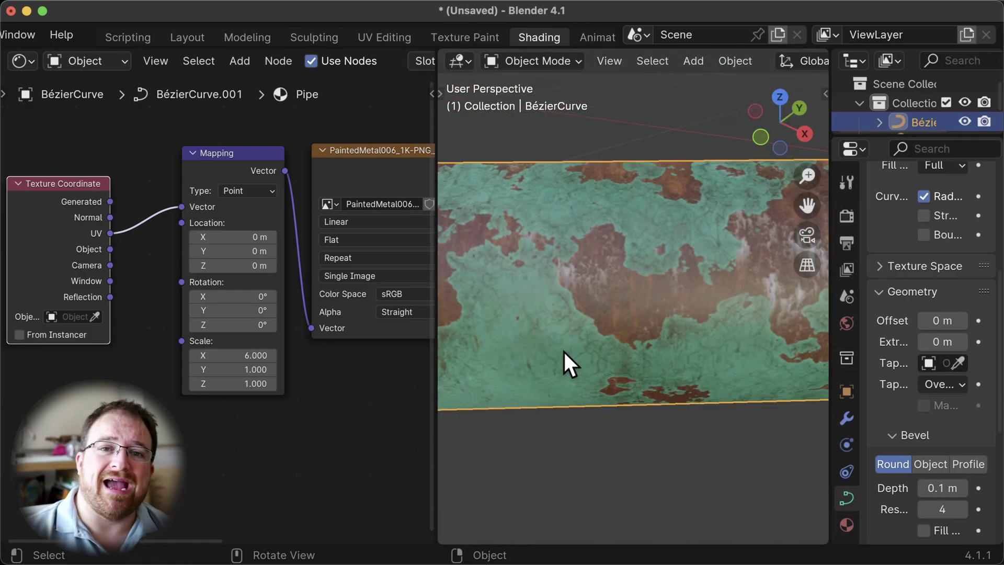
# Look into the pipe's open end and raise the bevel resolution until its cross-section looks round
pyautogui.scroll(-2, 256, 366)
pyautogui.scroll(-3, 664, 382)
pyautogui.moveTo(664, 381); pyautogui.dragTo(736, 374, button='middle')
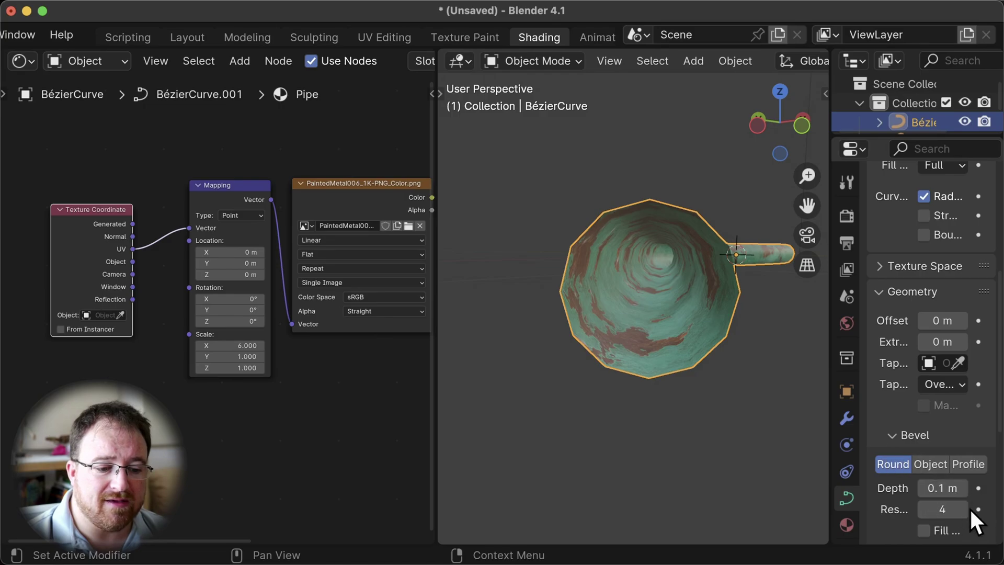
pyautogui.keyDown('ctrl'); pyautogui.scroll(6, 963, 510); pyautogui.keyUp('ctrl')
pyautogui.keyDown('ctrl'); pyautogui.scroll(3, 962, 508); pyautogui.keyUp('ctrl')
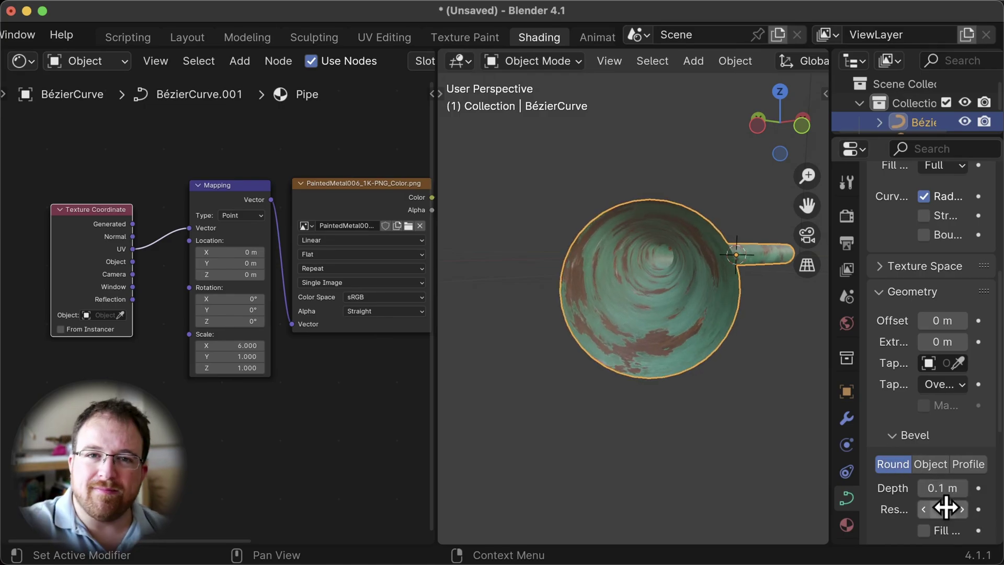